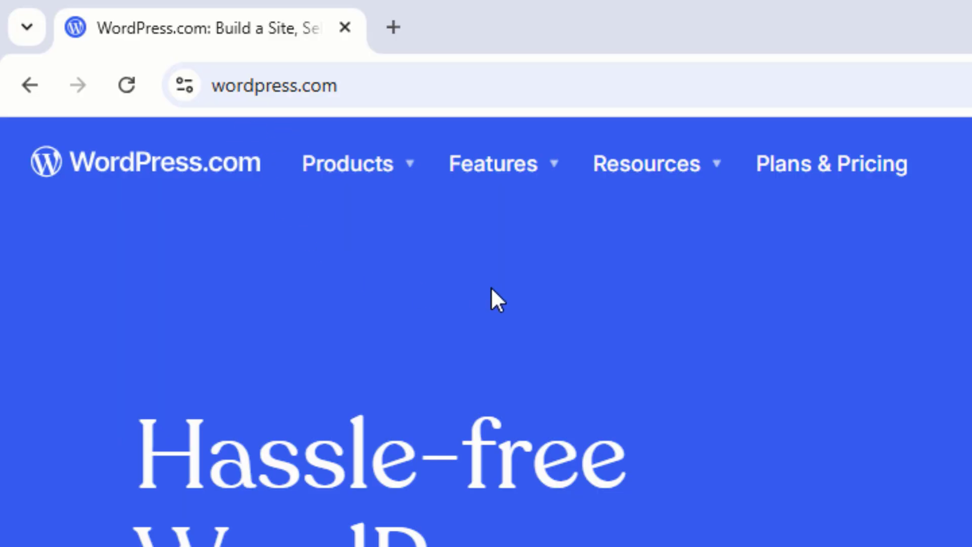
Step: Open Plans & Pricing and start signing up with the free plan
left_click(811, 178)
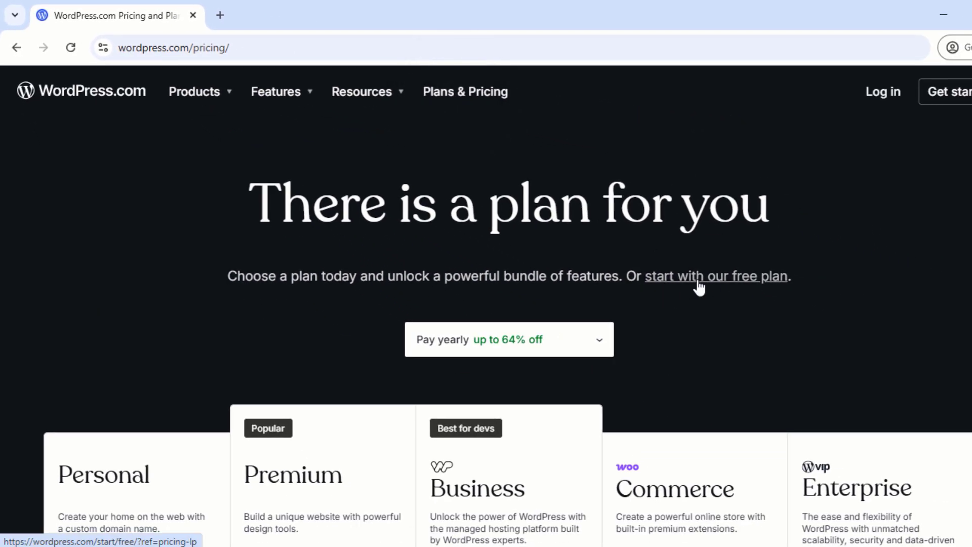
left_click(698, 283)
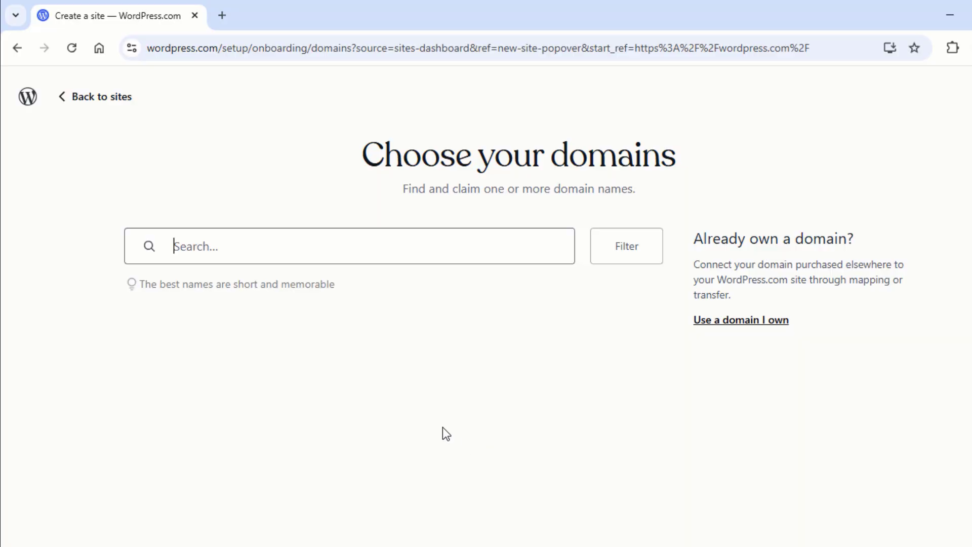
Step: Search for 'webbyfansphotography' and select the free webbyfansphotography.wordpress.com domain
type("photography")
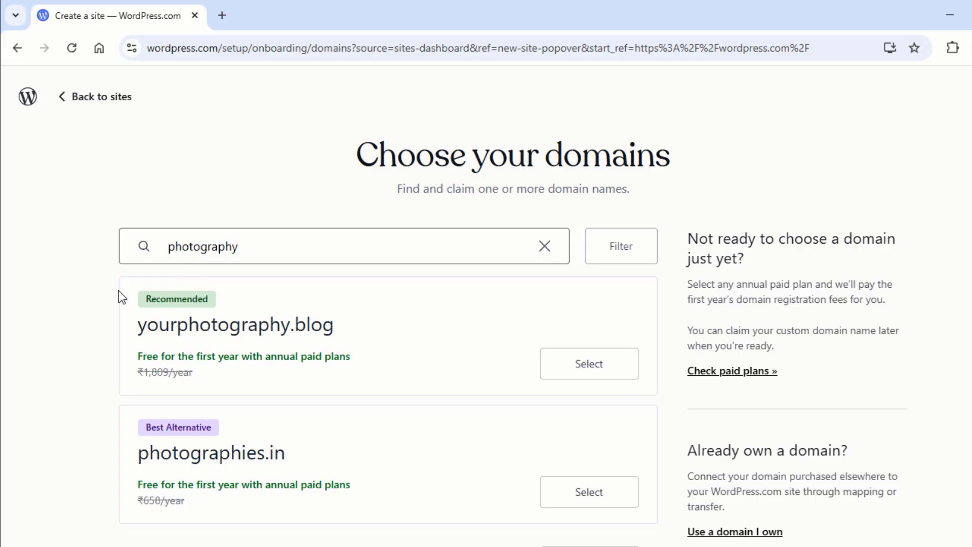
scroll(82, 308, "down", 2)
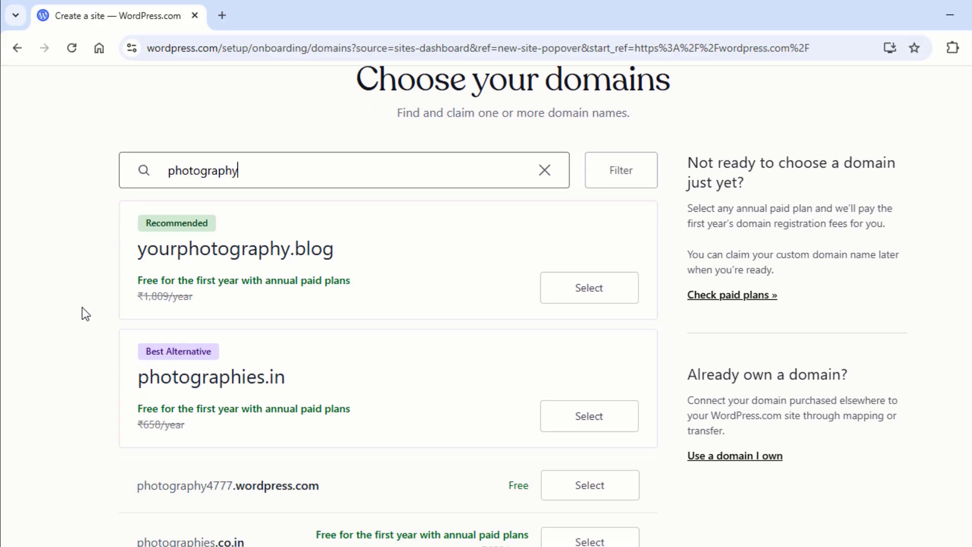
scroll(82, 308, "down", 2)
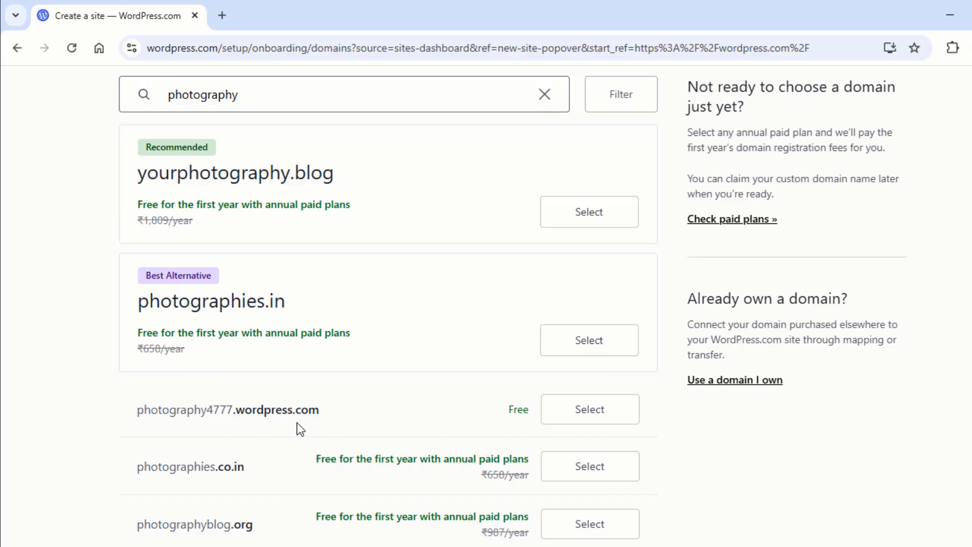
left_click(169, 97)
type("webbyfans")
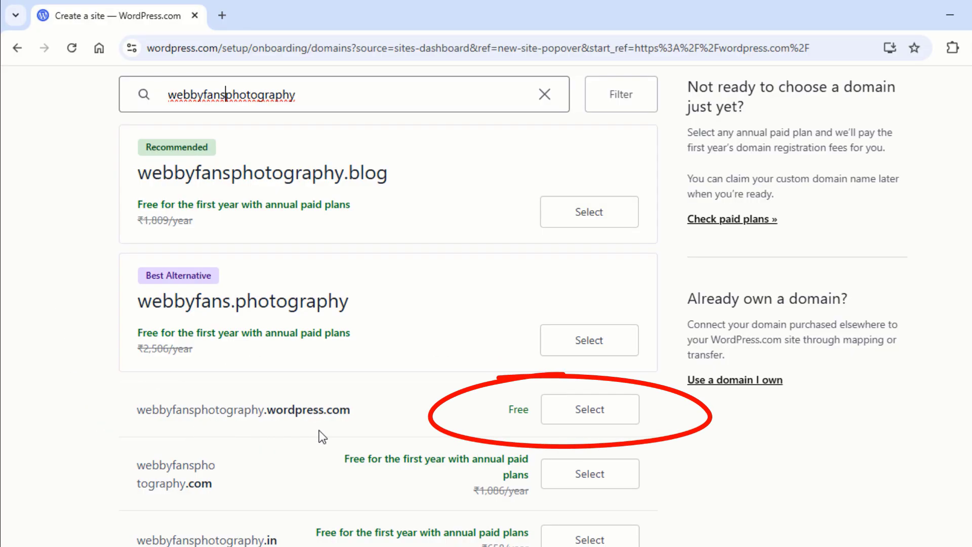
left_click(591, 419)
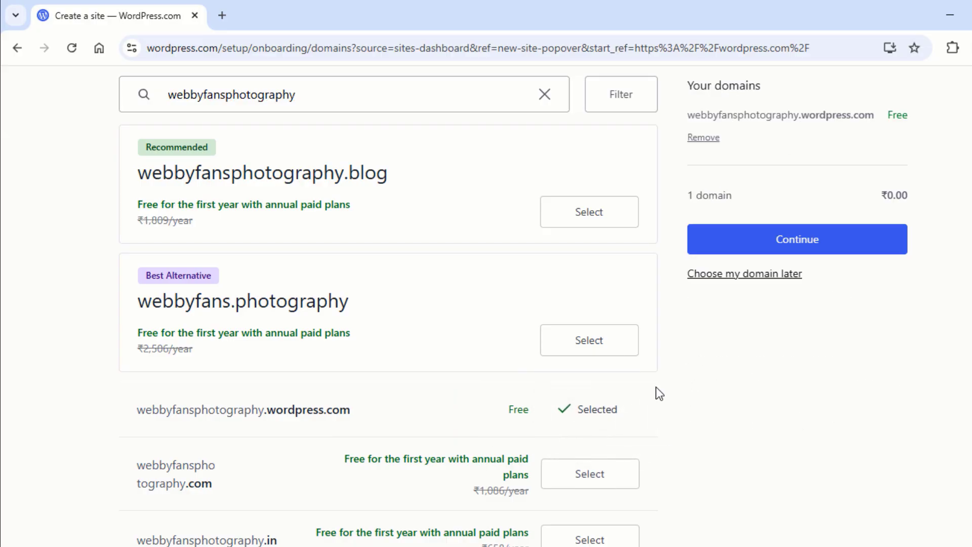
Step: Continue to plans, choose the Free plan, and skip the setup goals to the dashboard
left_click(795, 257)
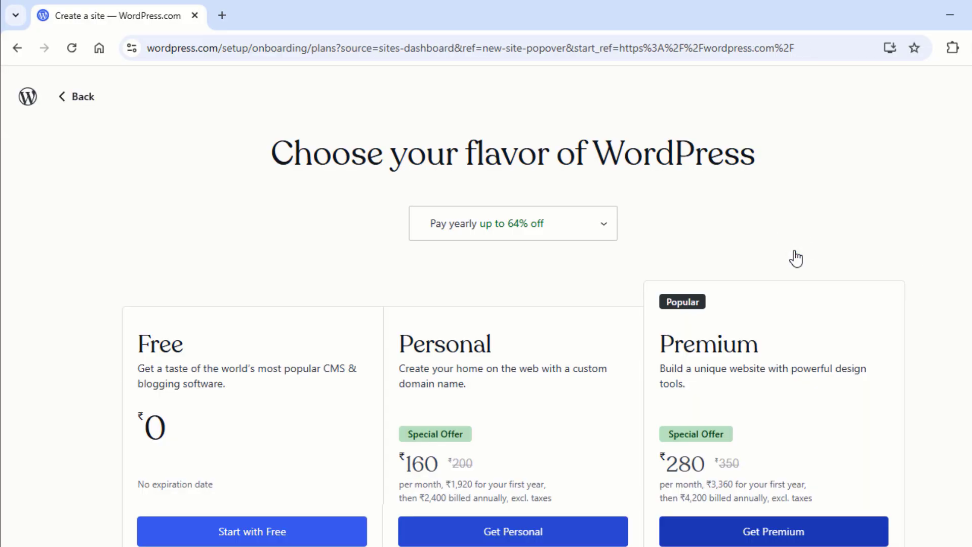
scroll(6, 297, "down", 5)
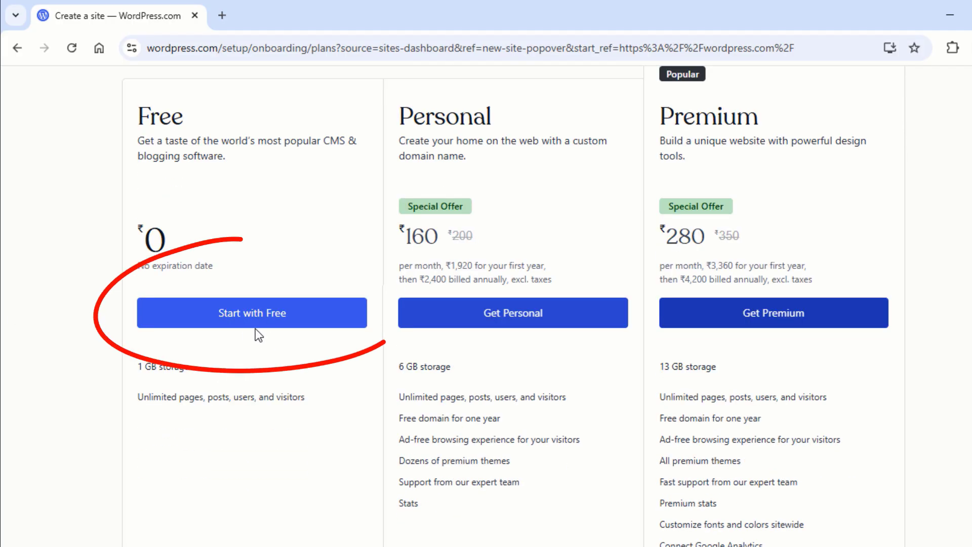
left_click(248, 332)
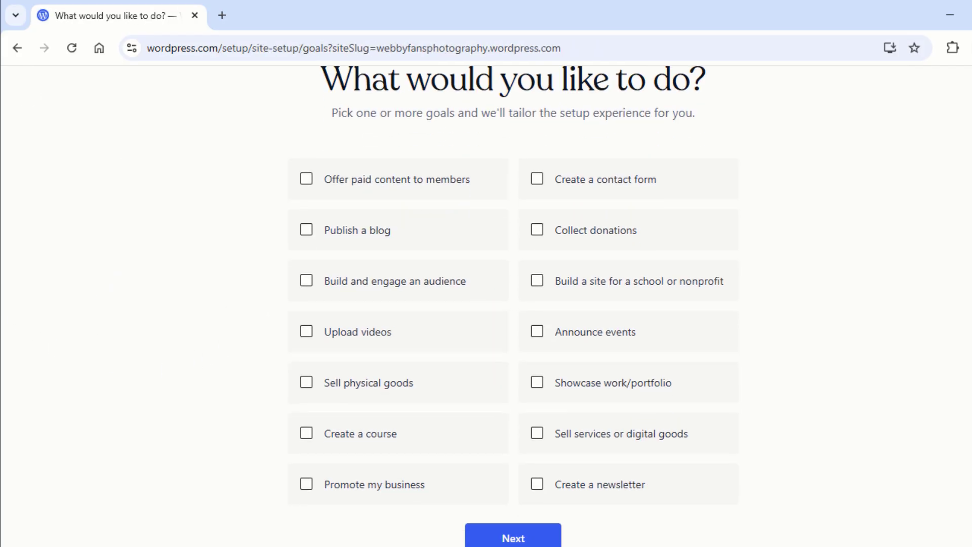
scroll(512, 304, "down", 2)
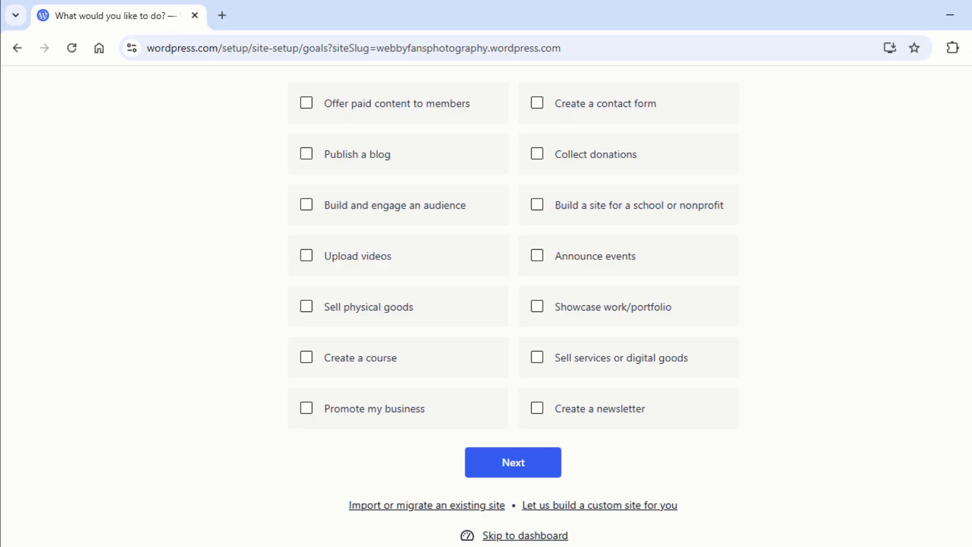
scroll(774, 482, "down", 1)
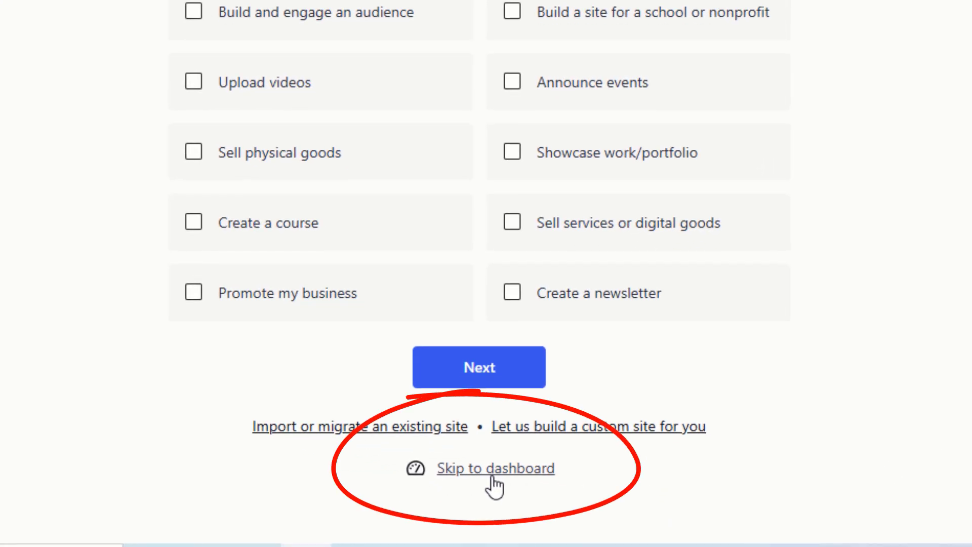
left_click(491, 476)
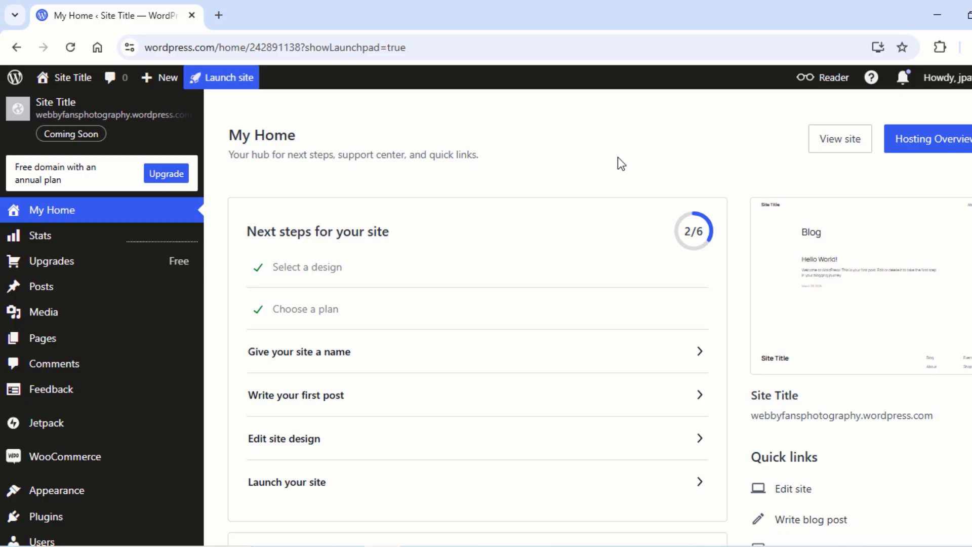
Step: Filter the themes library to Free themes in All categories and open Revelar
scroll(139, 386, "down", 3)
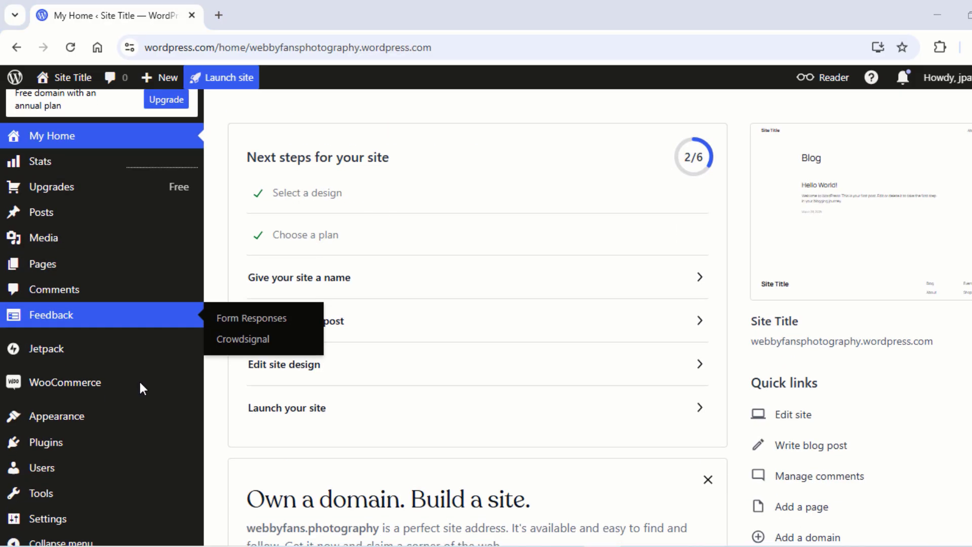
mouse_move(127, 399)
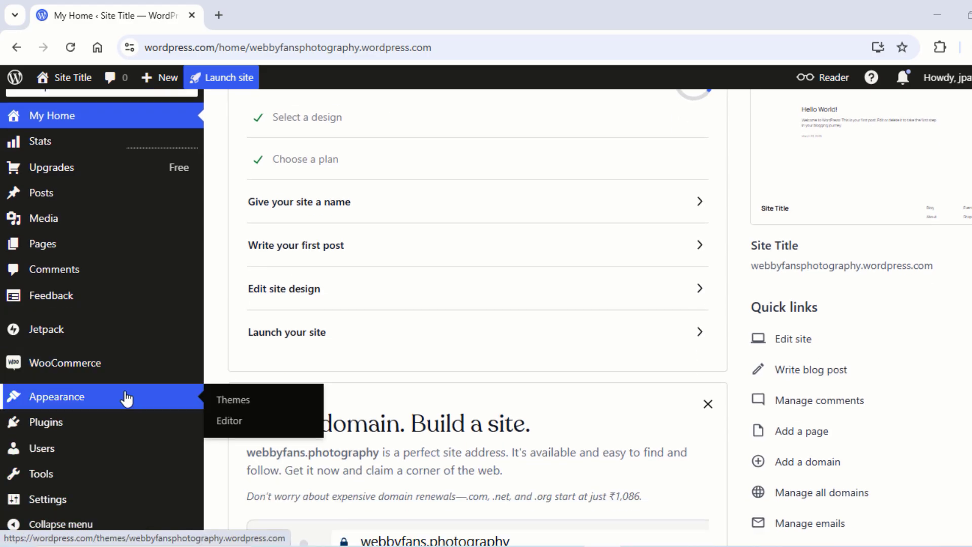
left_click(267, 403)
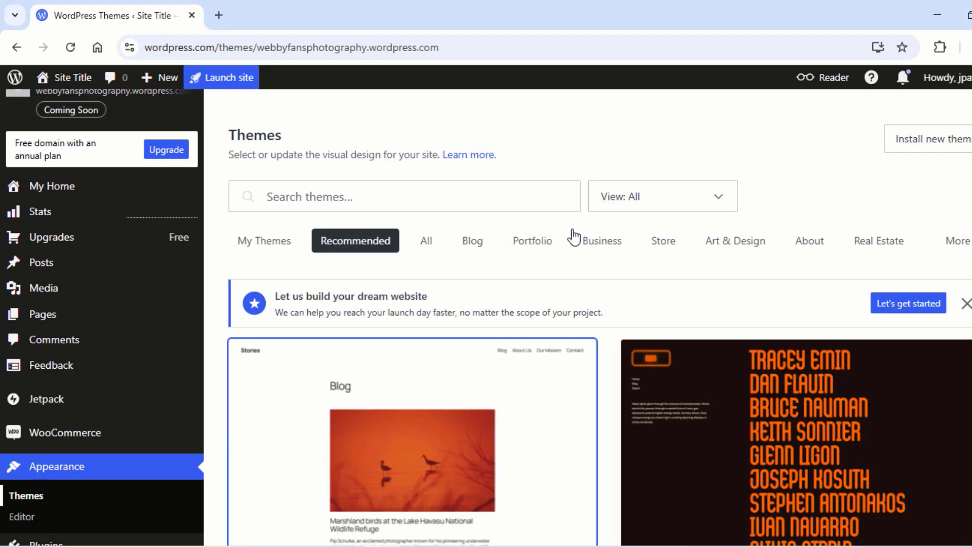
left_click(663, 206)
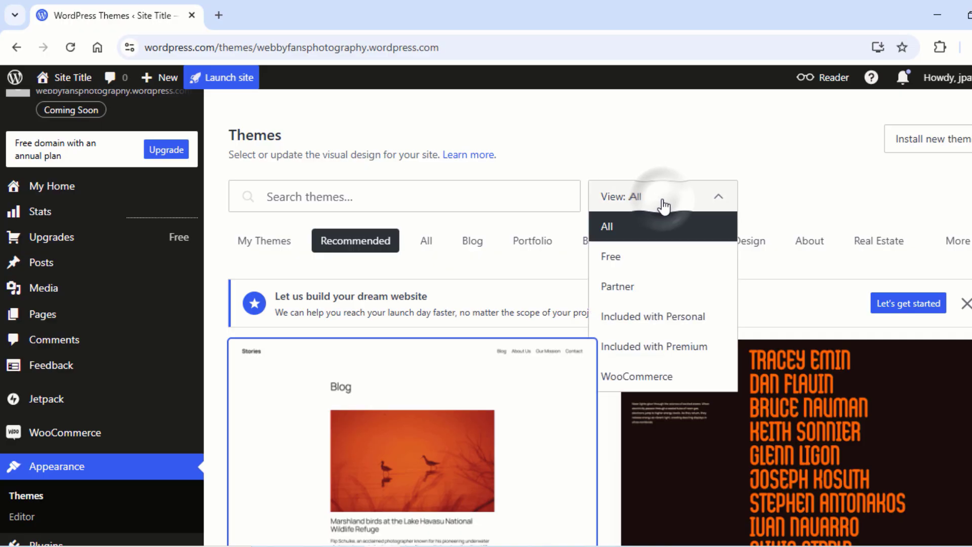
left_click(653, 260)
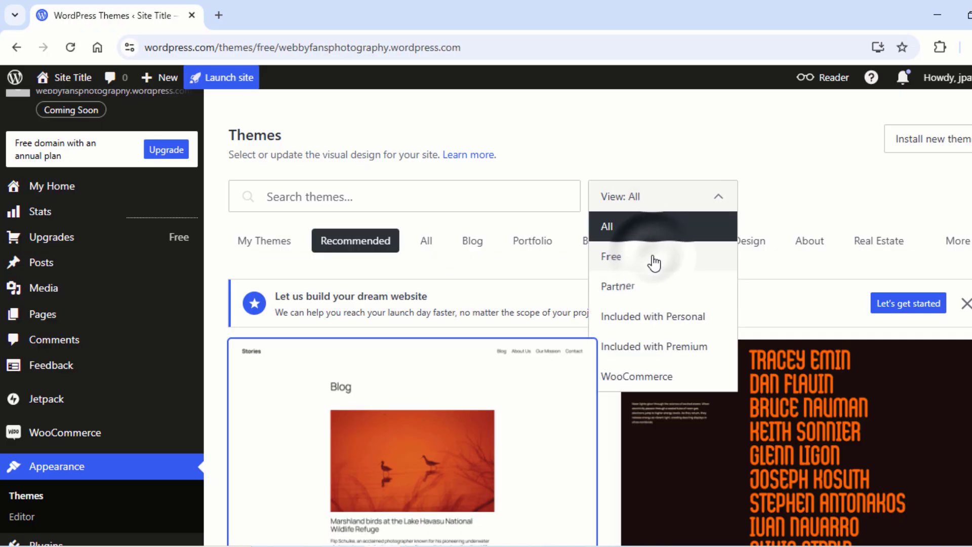
left_click(428, 245)
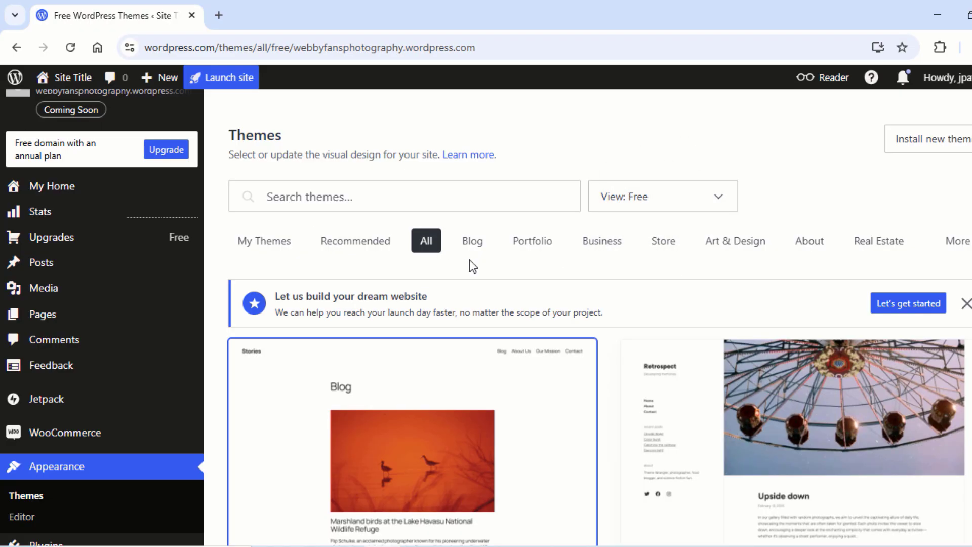
scroll(480, 260, "down", 10)
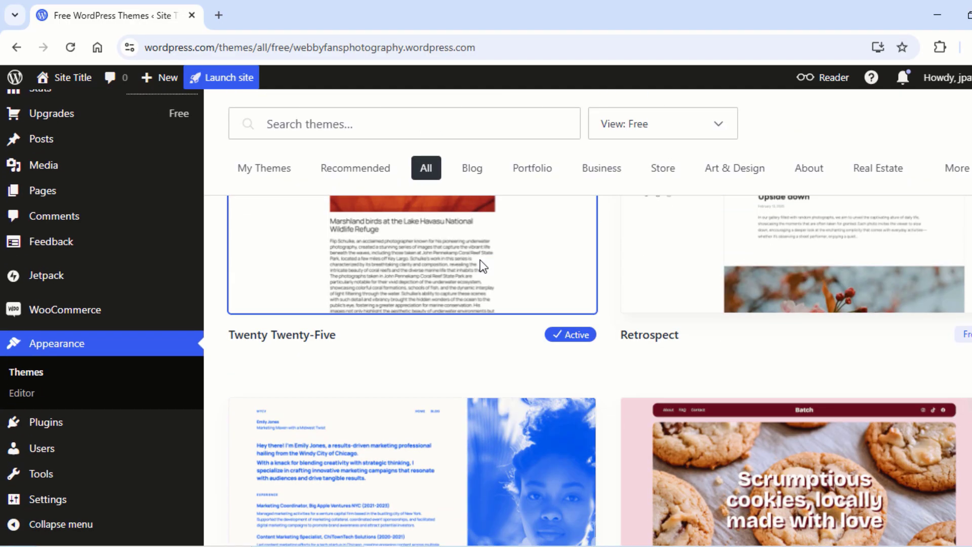
scroll(478, 266, "down", 8)
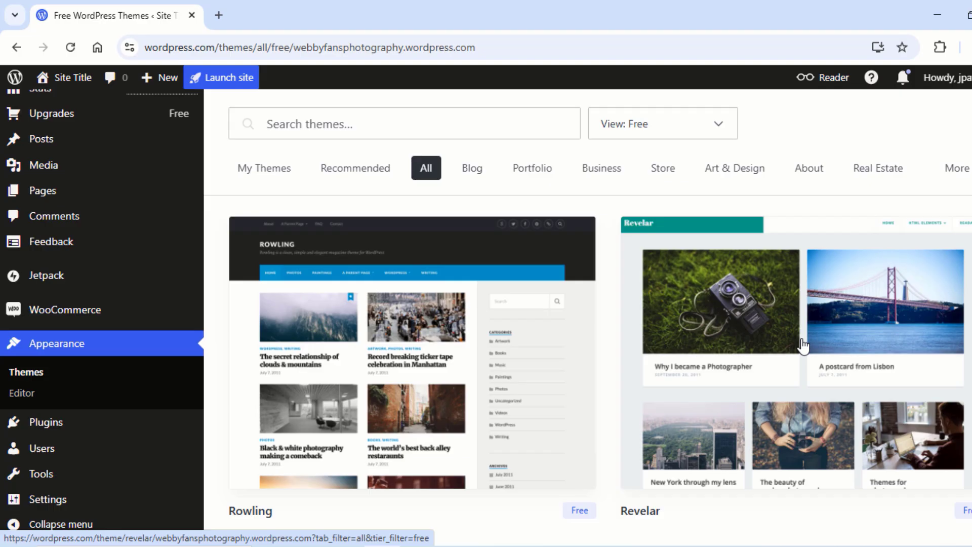
left_click(802, 346)
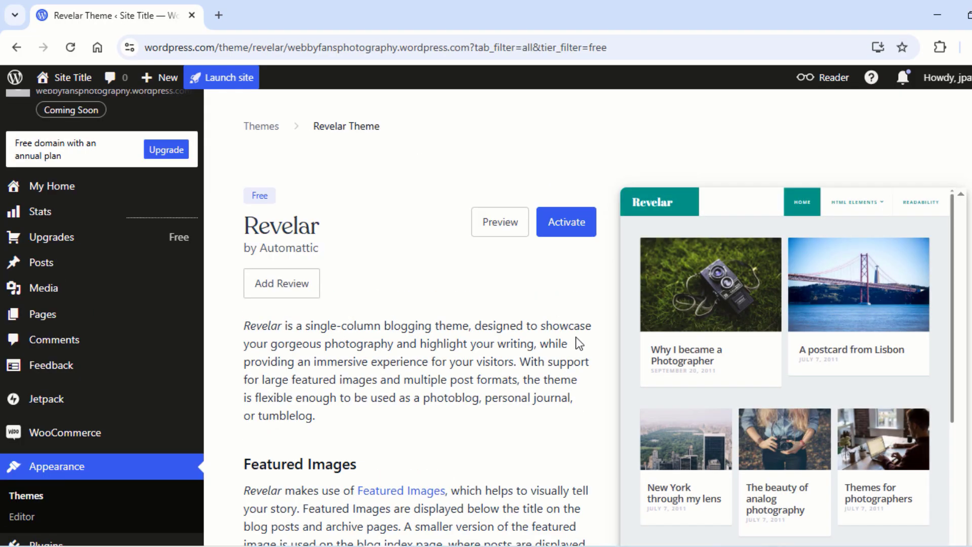
Step: Preview Revelar's layout and footer, then activate the theme
left_click(501, 233)
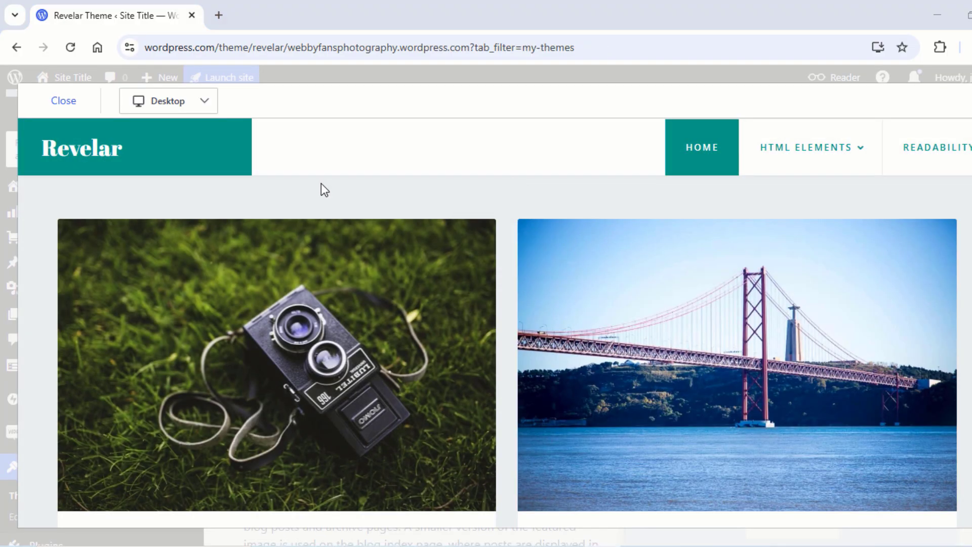
left_click(205, 104)
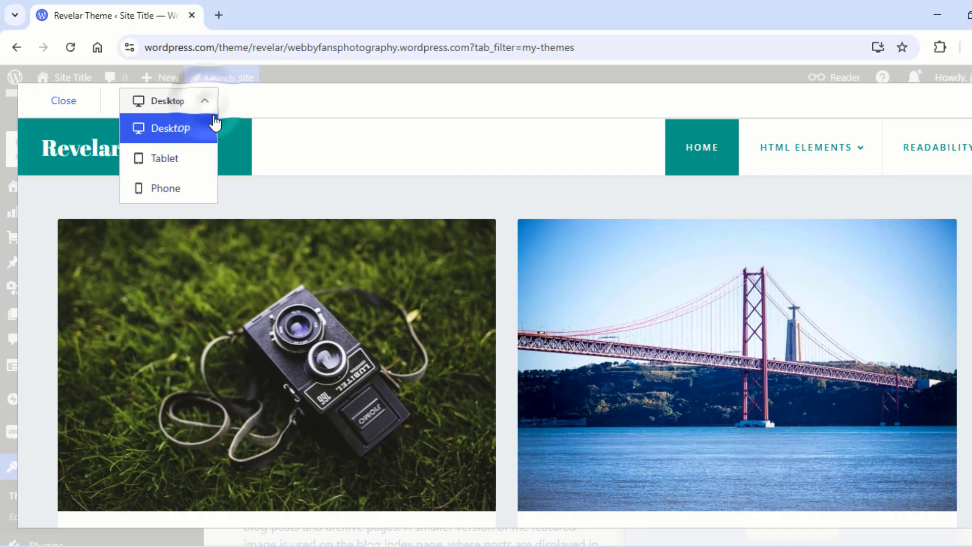
scroll(503, 201, "down", 10)
scroll(504, 201, "down", 12)
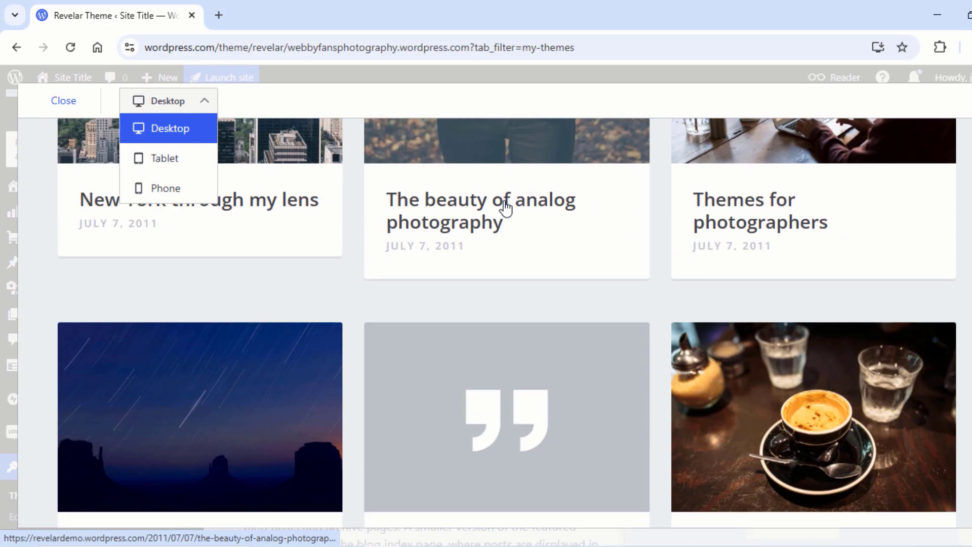
scroll(503, 200, "down", 8)
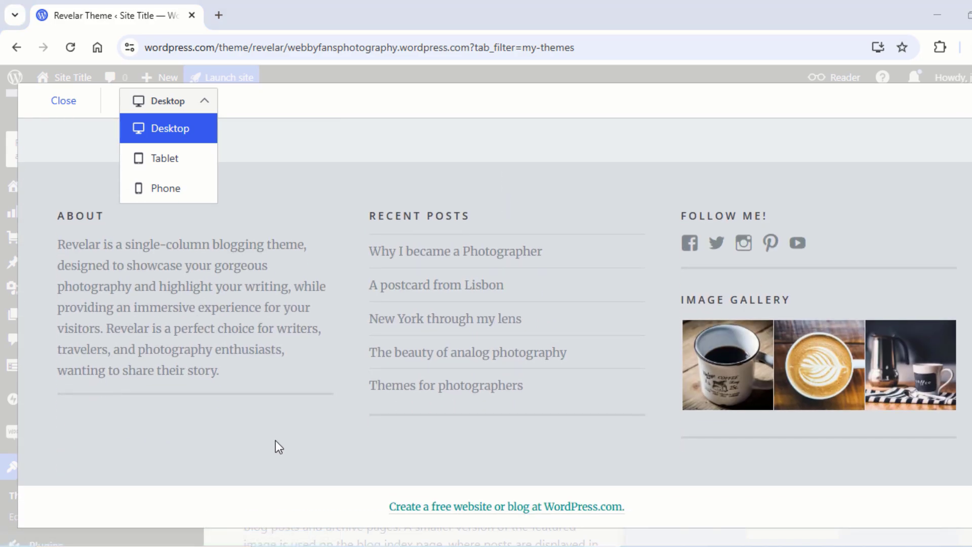
left_click(56, 113)
left_click(560, 236)
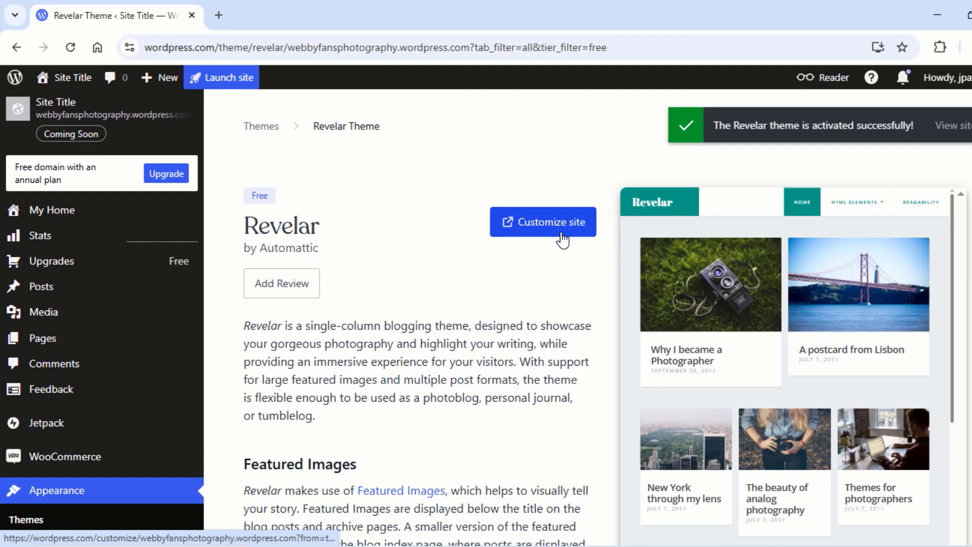
Step: View the site and open the Customizer
left_click(107, 118)
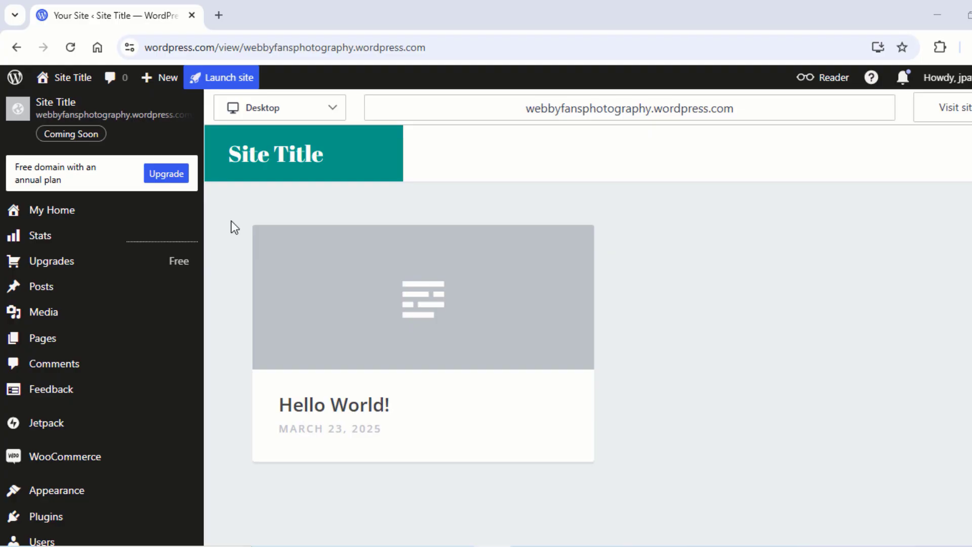
mouse_move(96, 499)
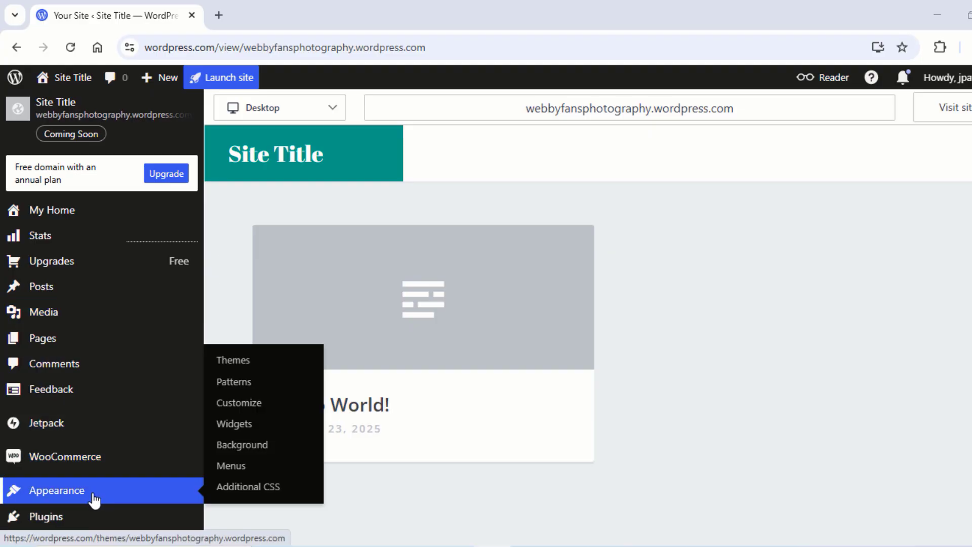
left_click(254, 412)
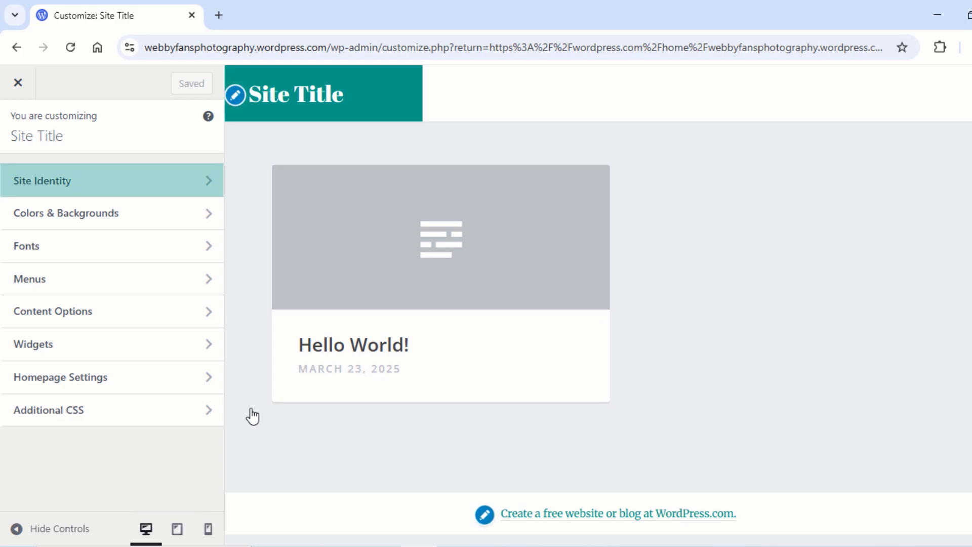
key("Tab")
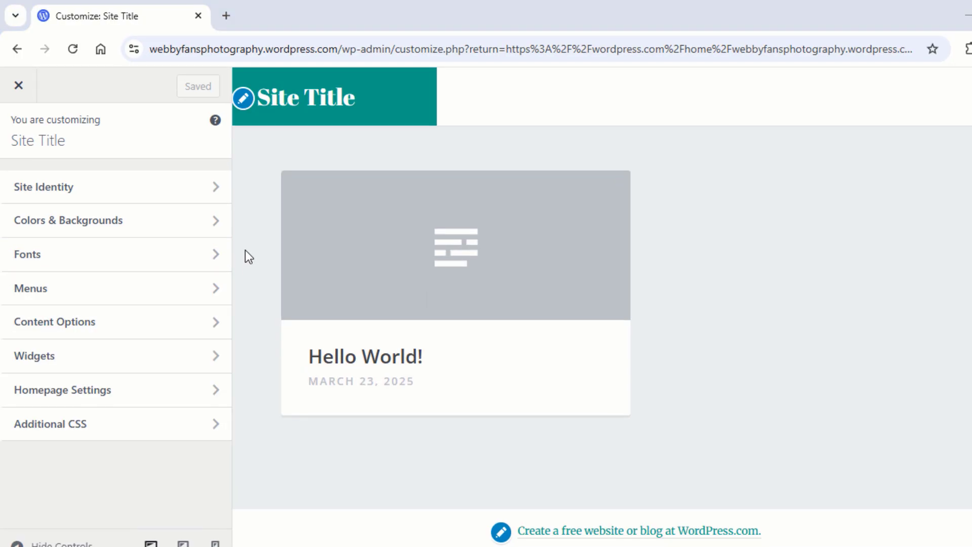
Step: In Site Identity, replace the placeholder title with 'Webbyfans Photography' and switch to ChatGPT
left_click(246, 101)
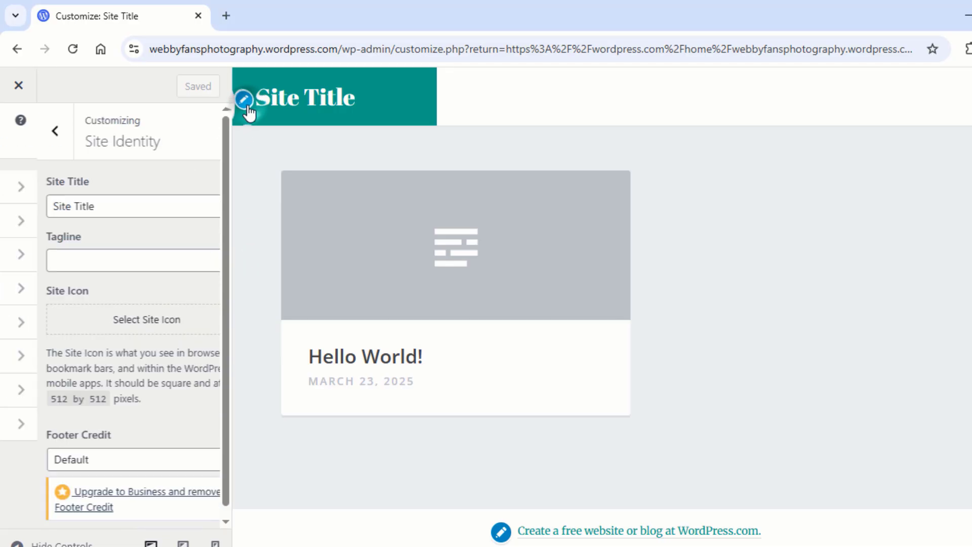
left_click(112, 203)
key("BackSpace")
key("BackSpace")
key("BackSpace")
key("BackSpace")
key("BackSpace")
key("BackSpace")
key("BackSpace")
key("BackSpace")
key("BackSpace")
key("BackSpace")
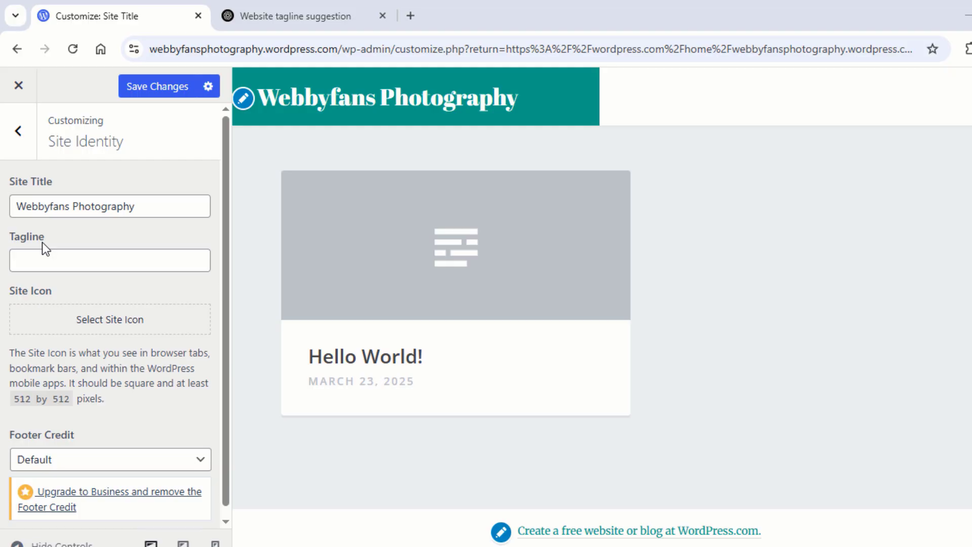
left_click(274, 16)
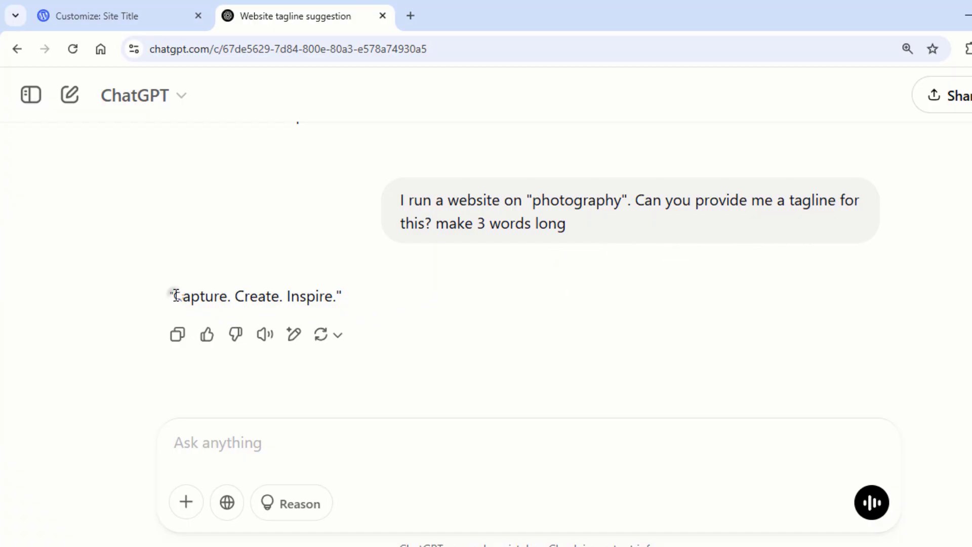
Step: Copy 'Capture. Create. Inspire.' from ChatGPT and bring up paste options in the Tagline field
left_click_drag(174, 295, 335, 295)
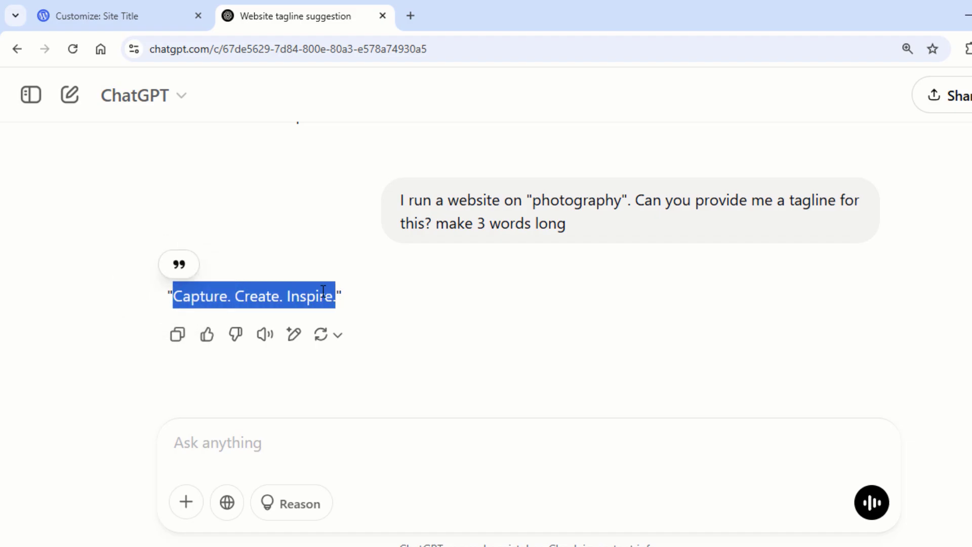
right_click(321, 294)
left_click(369, 314)
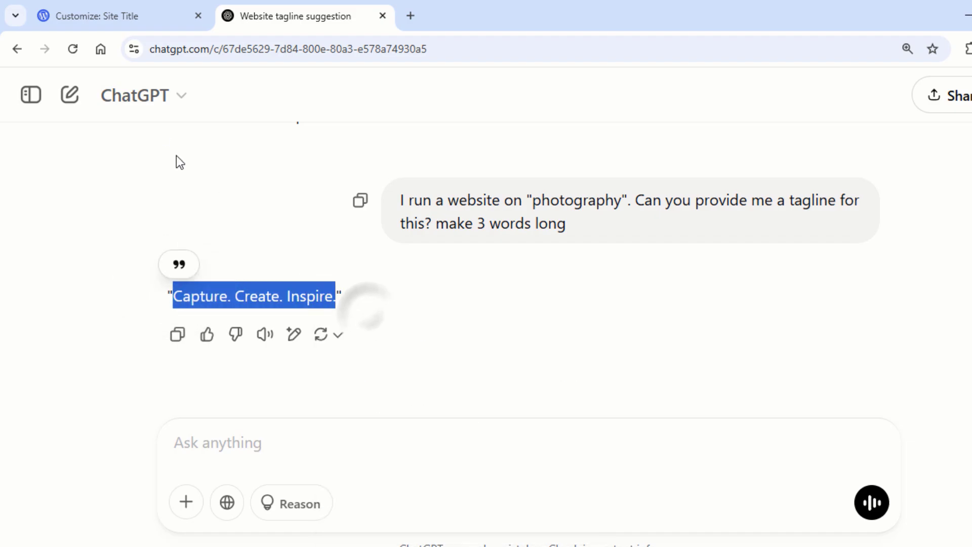
left_click(145, 19)
left_click(48, 260)
right_click(46, 257)
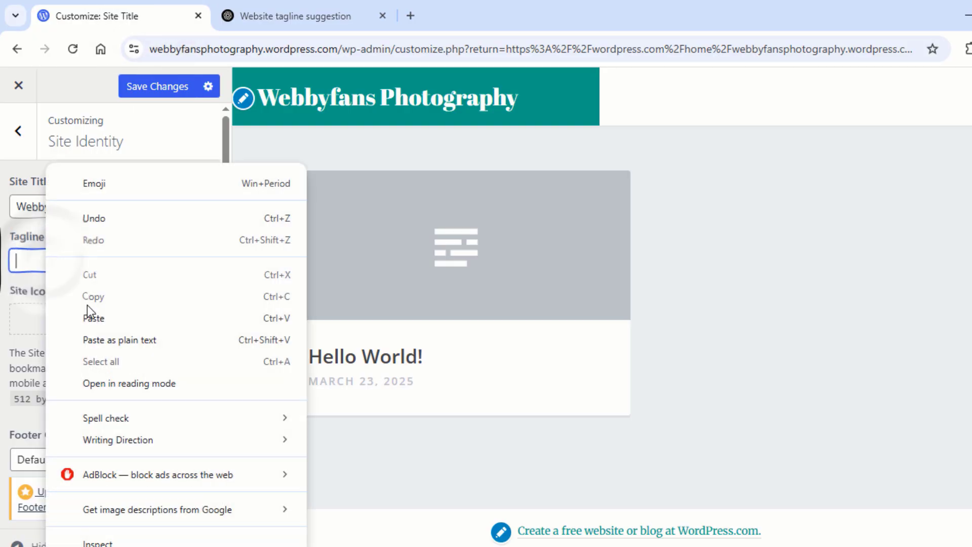
Step: Paste 'Capture. Create. Inspire.' into the Tagline field as plain text
left_click(135, 346)
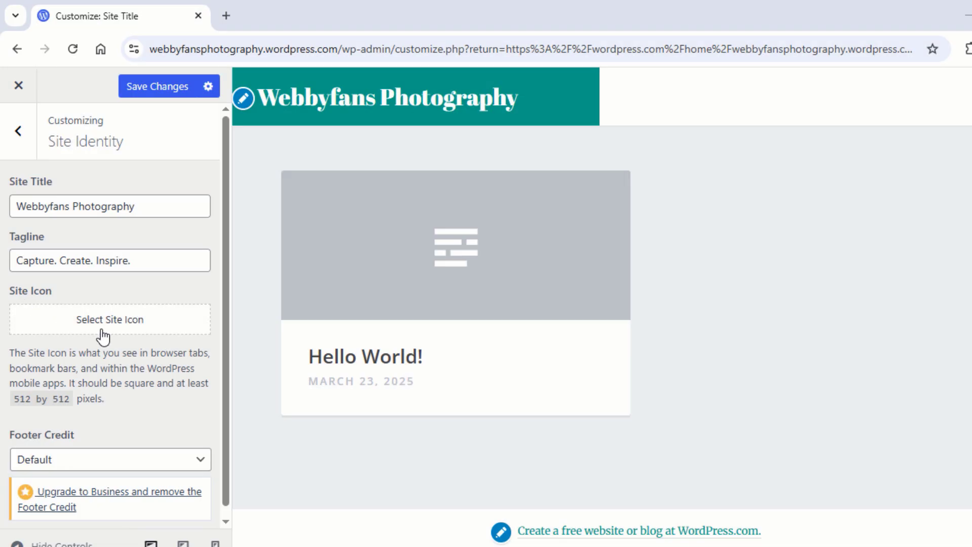
Step: Upload the webbyfan.com teal W logo as the site icon, crop it, and save
left_click(103, 334)
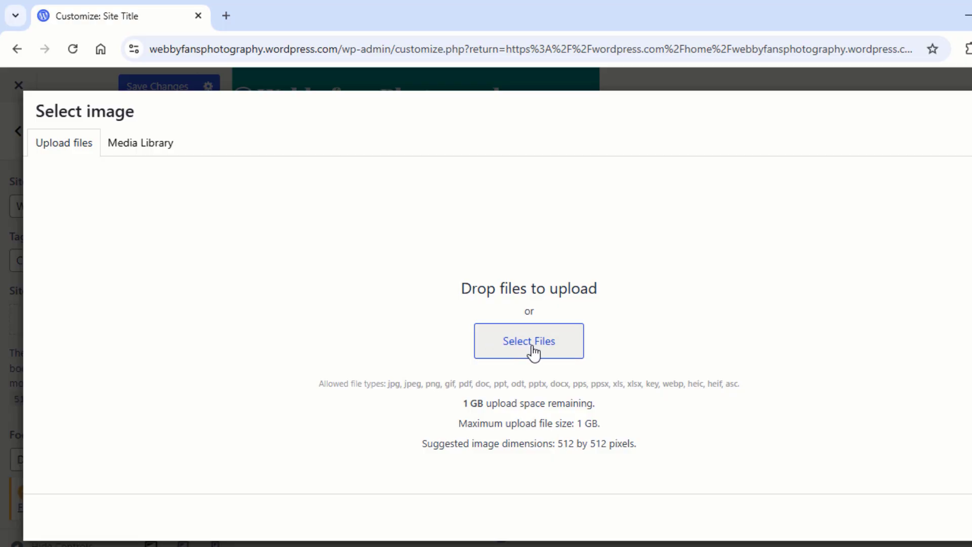
left_click(535, 353)
left_click(369, 252)
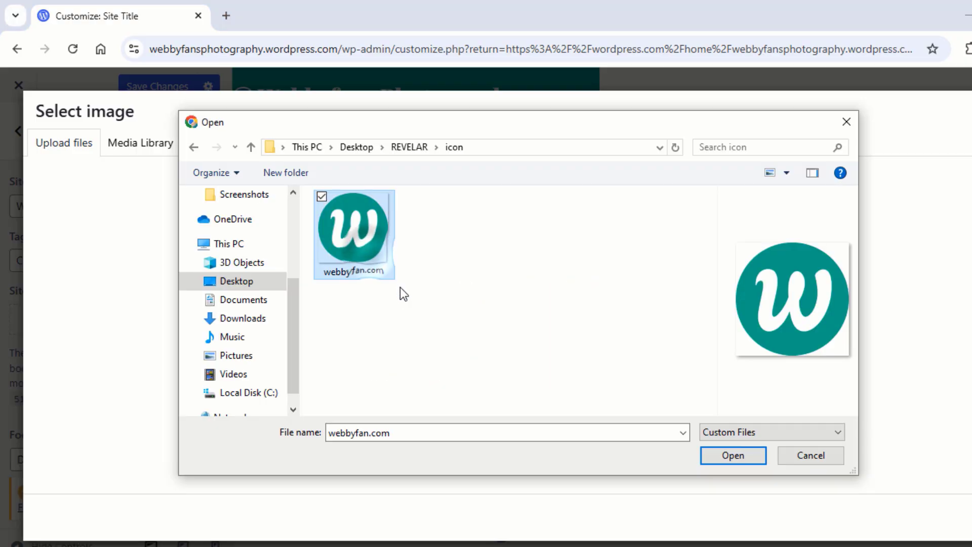
left_click(718, 460)
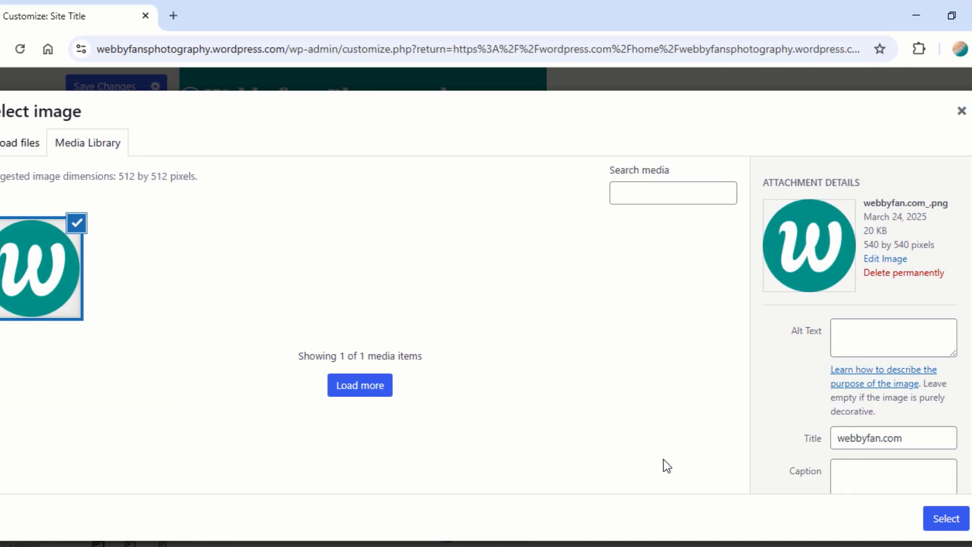
left_click(931, 520)
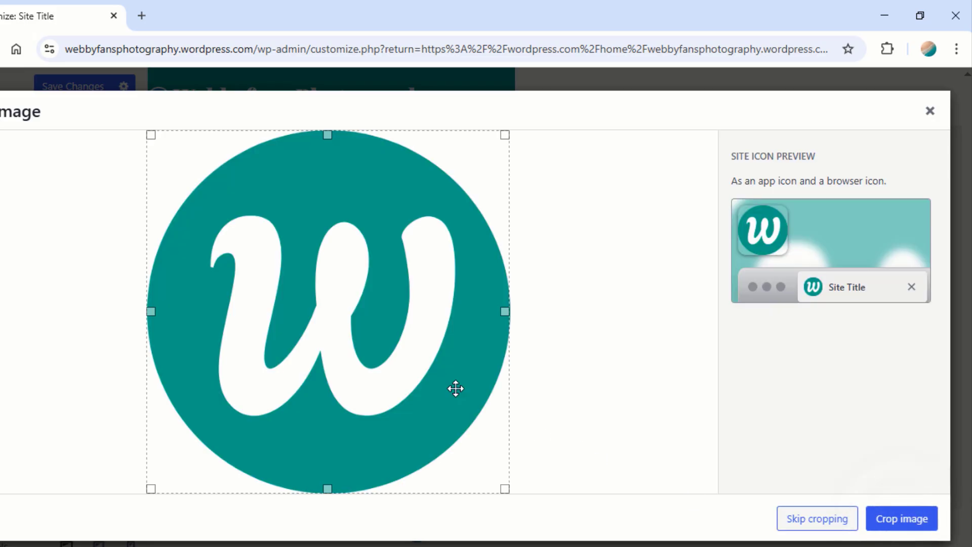
left_click(895, 529)
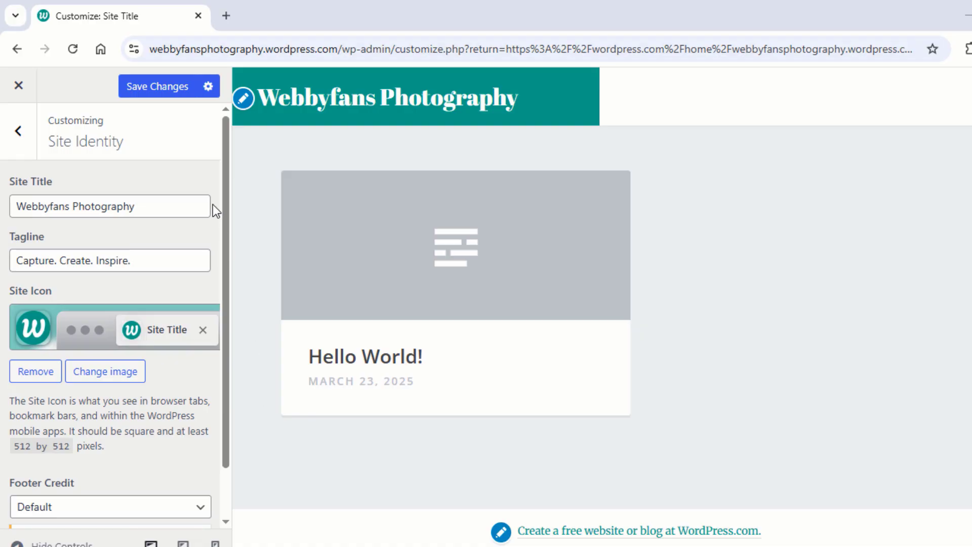
left_click(188, 99)
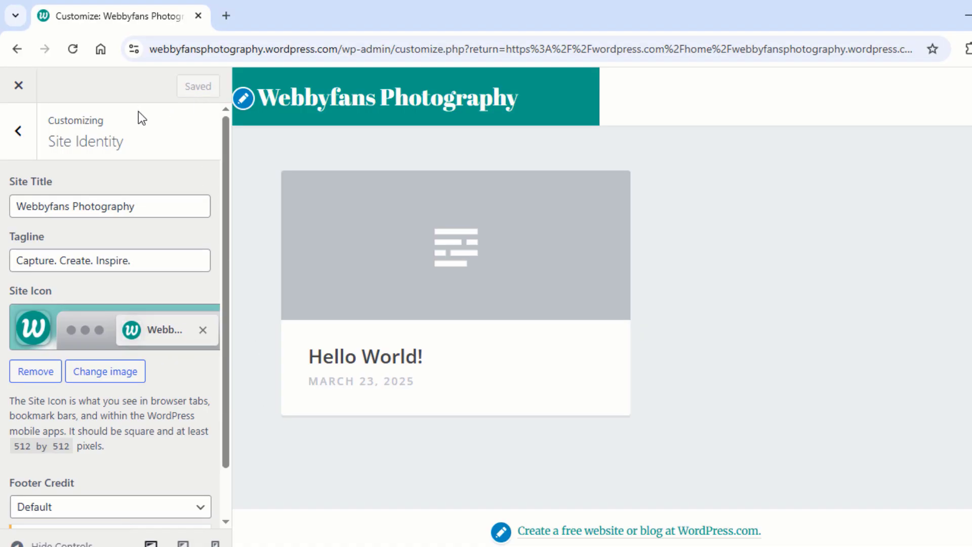
Step: Try several colour palettes, including blue, and three background patterns in Colors & Backgrounds
left_click(18, 131)
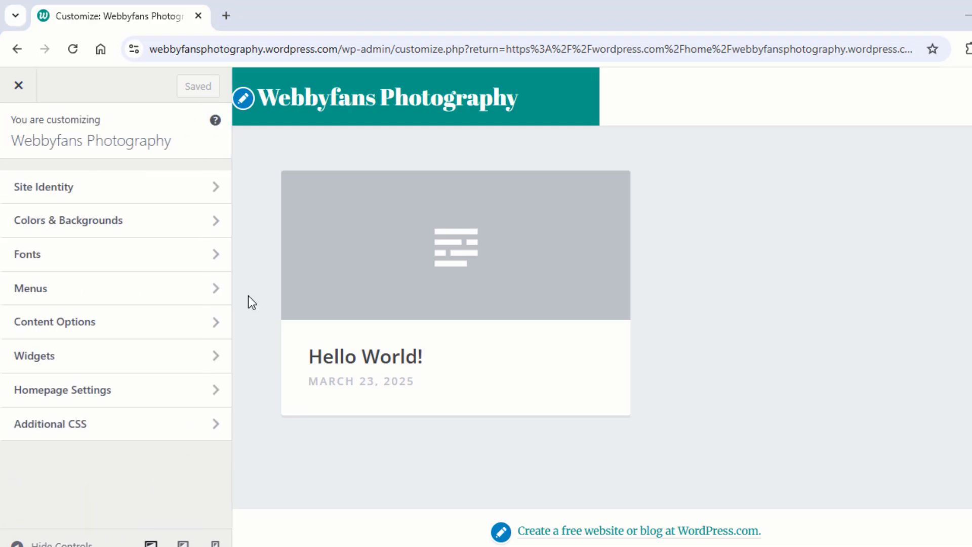
left_click(192, 227)
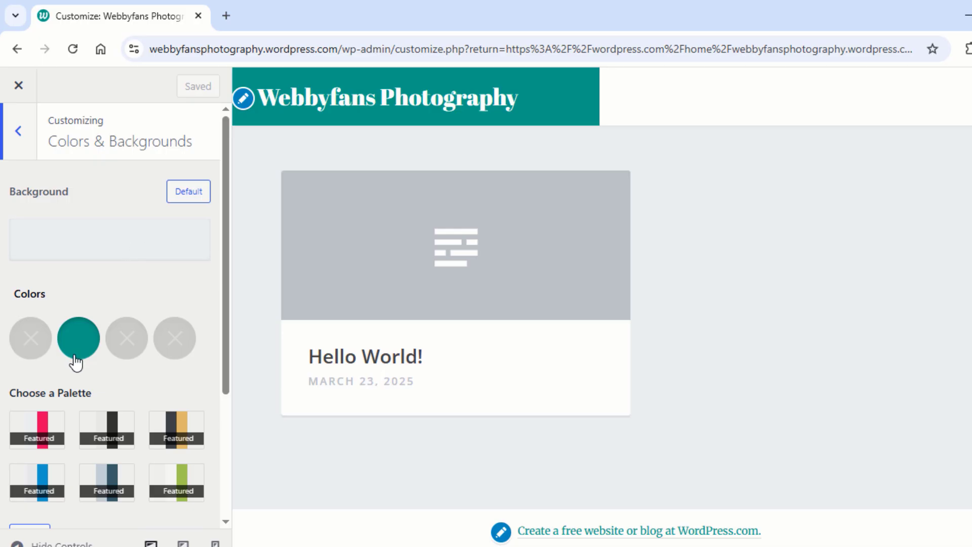
scroll(83, 363, "down", 4)
left_click(56, 253)
left_click(113, 258)
left_click(167, 293)
left_click(38, 299)
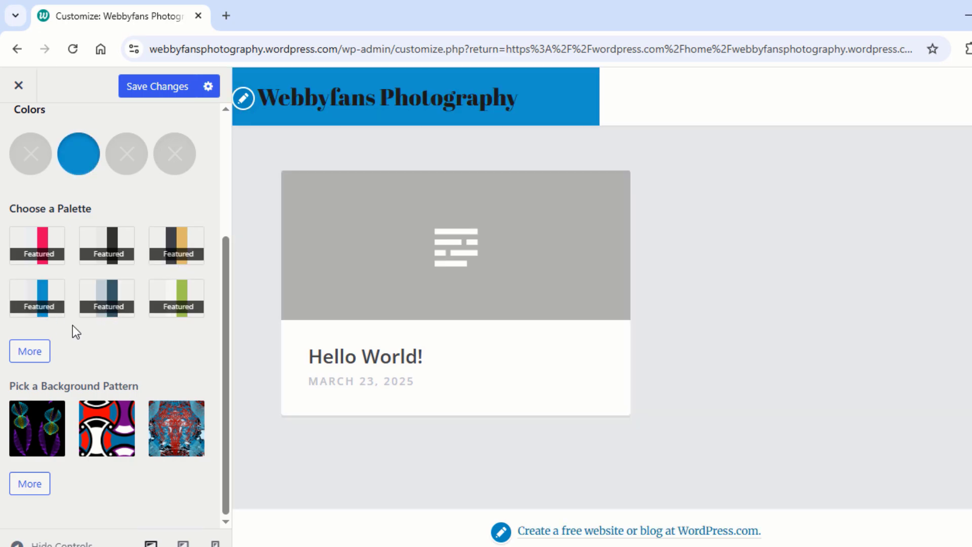
left_click(56, 448)
left_click(90, 446)
left_click(169, 451)
Step: Reset colours and background to Default, save, and bring up the Fonts settings
scroll(167, 323, "up", 4)
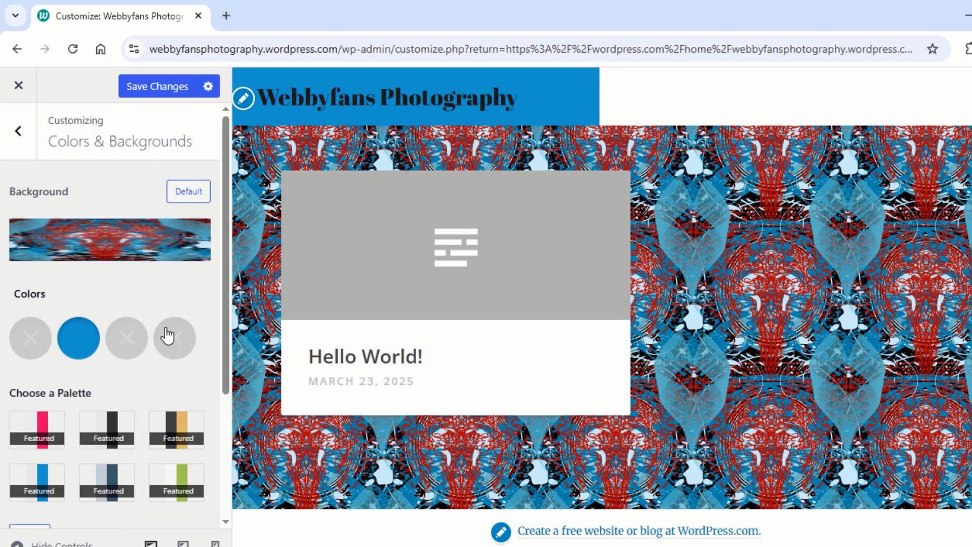
left_click(189, 197)
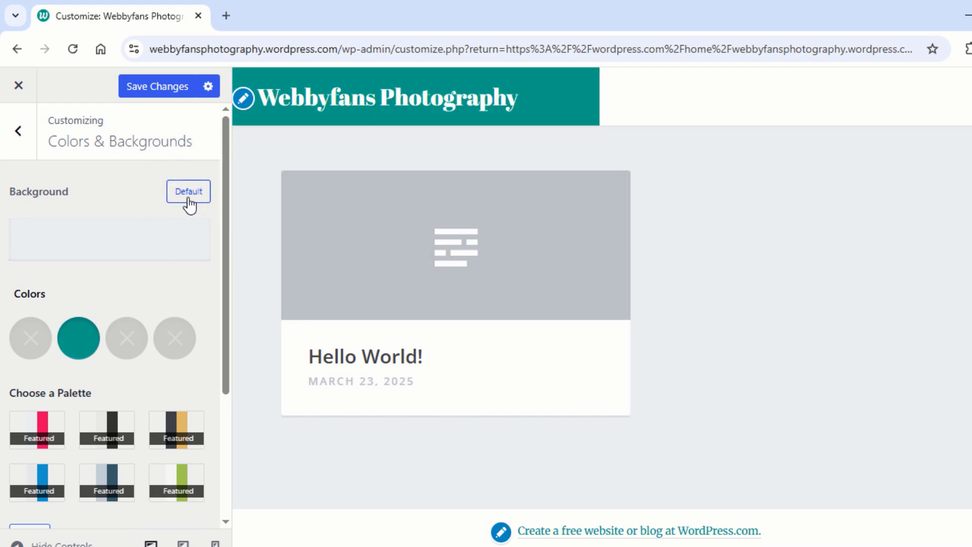
left_click(189, 94)
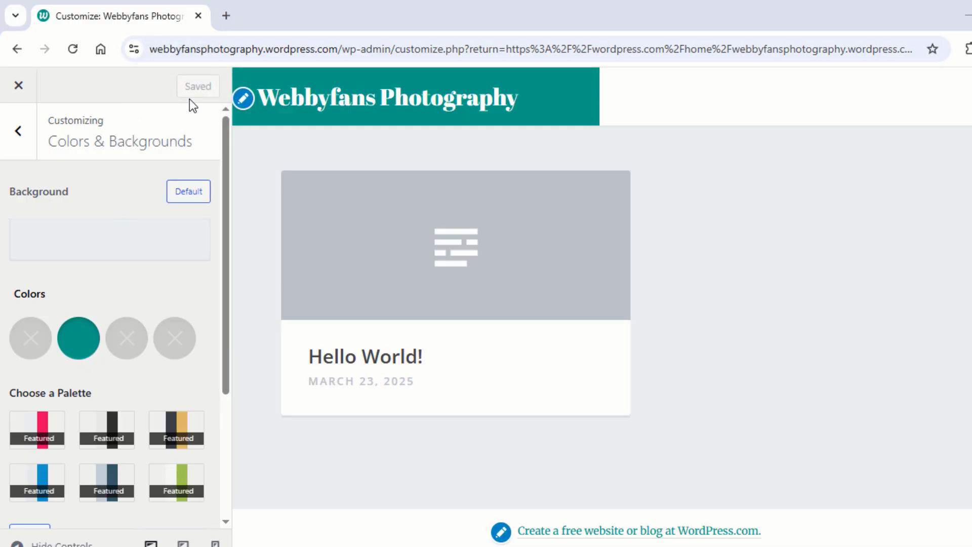
left_click(20, 132)
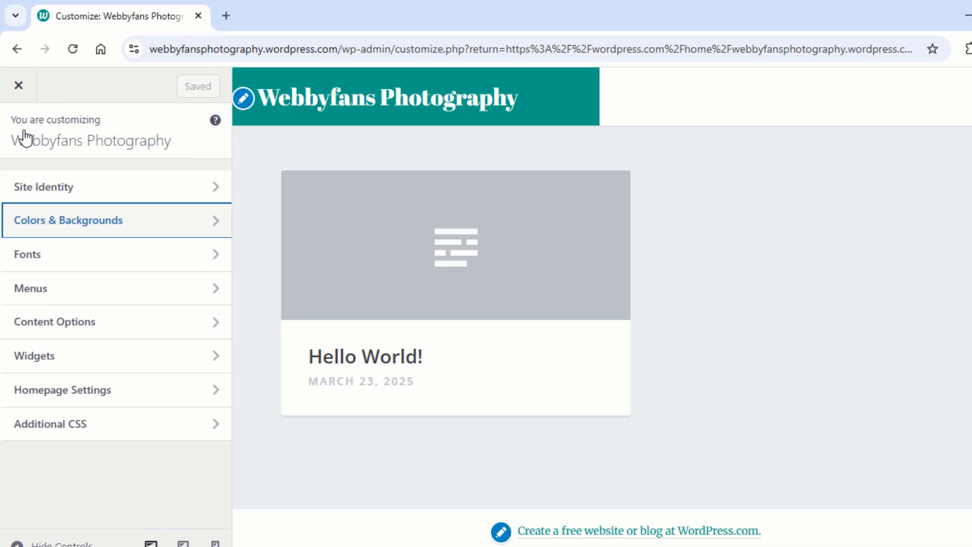
left_click(127, 260)
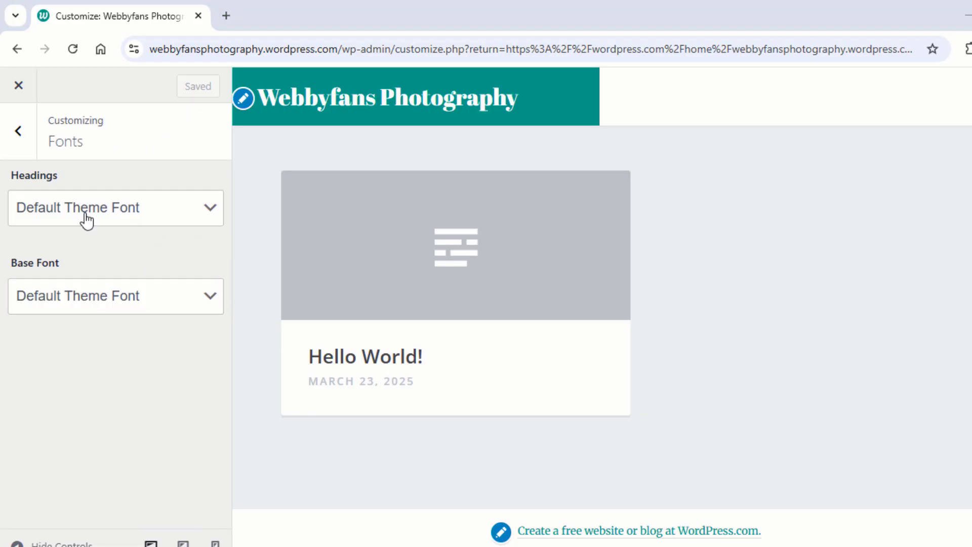
Step: Create a new menu named Header Menu assigned to the primary location
left_click(21, 134)
left_click(175, 295)
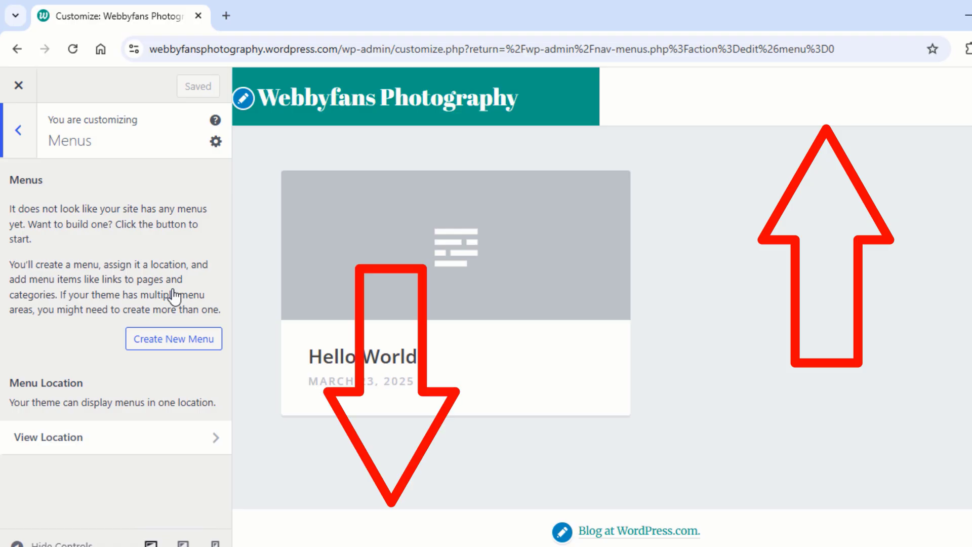
left_click(164, 346)
left_click(61, 210)
type("Header Menu")
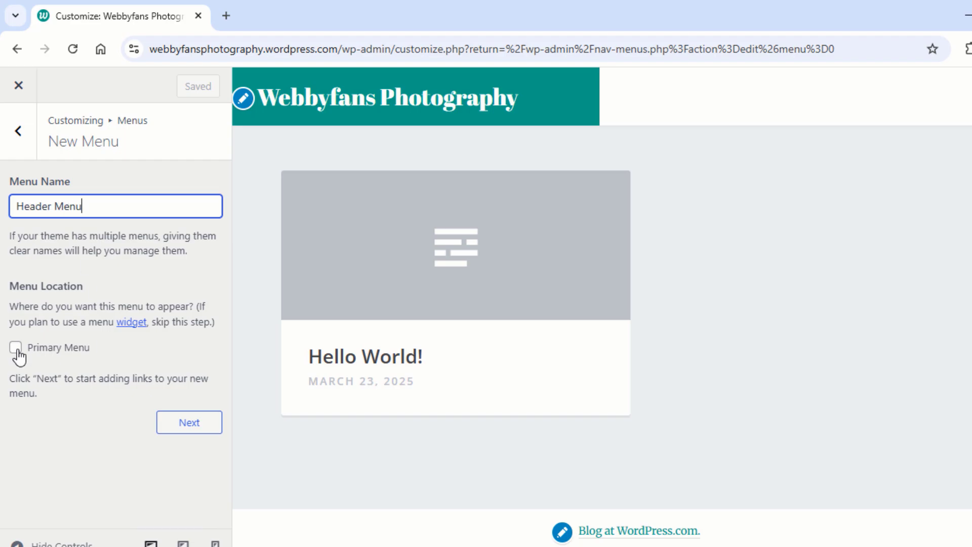
left_click(15, 348)
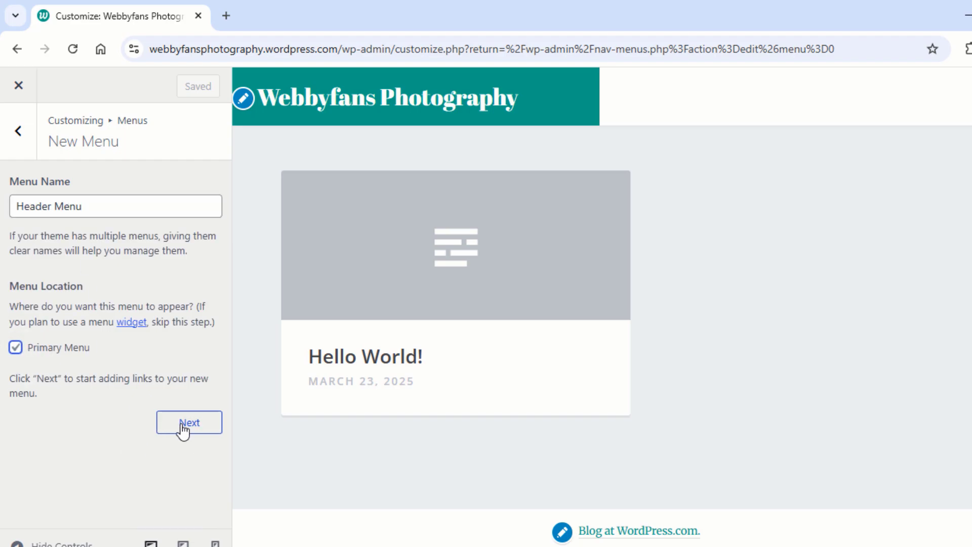
left_click(165, 426)
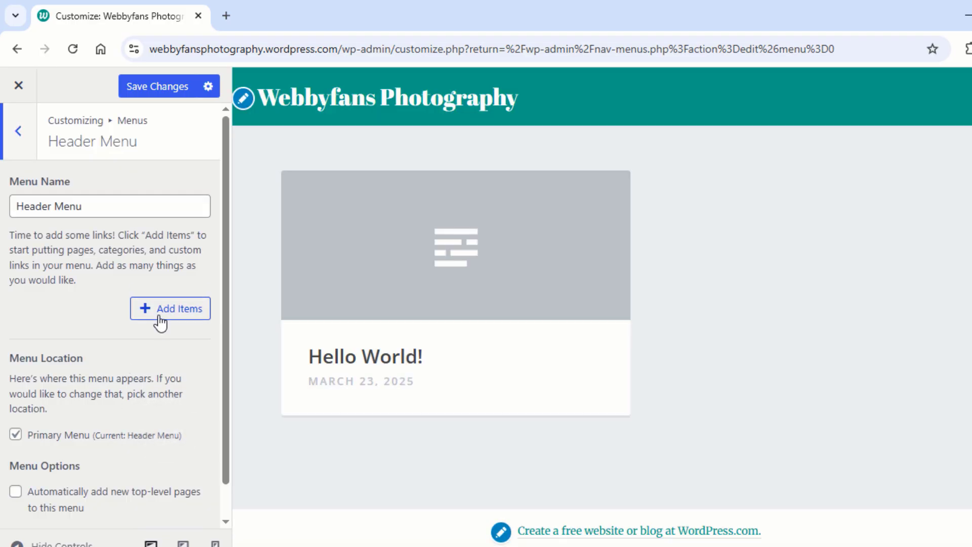
Step: Add Home and new ABOUT and CONTACT pages to the Header Menu
left_click(158, 313)
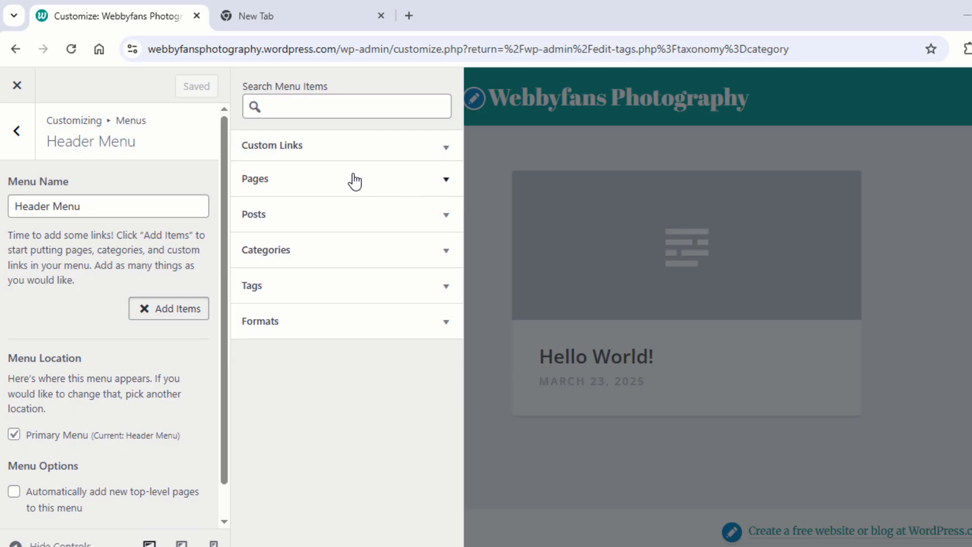
left_click(354, 181)
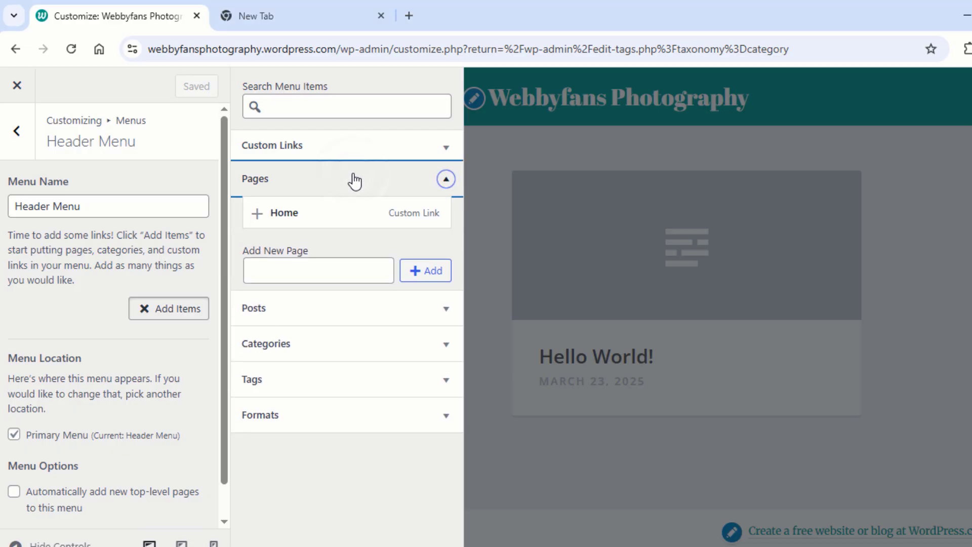
left_click(261, 223)
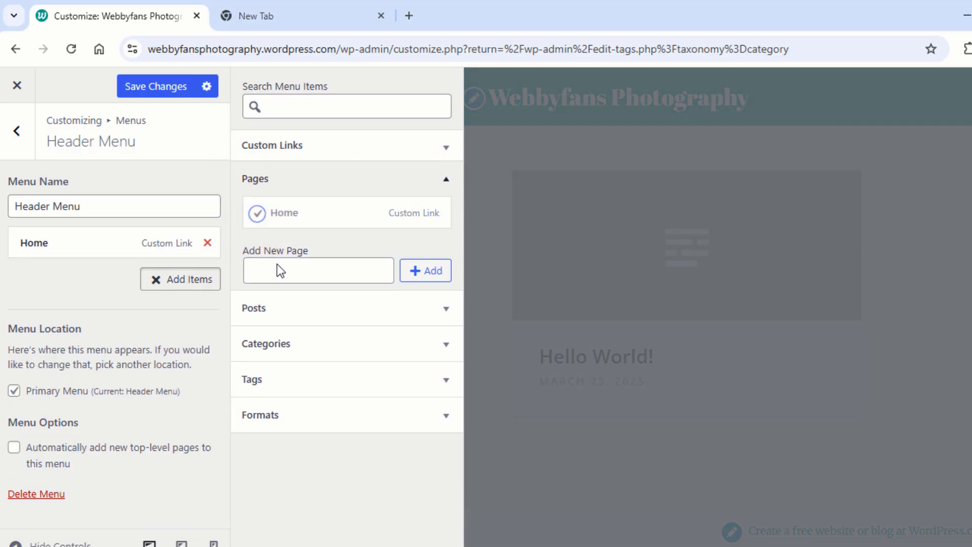
left_click(279, 271)
type("ABOUT")
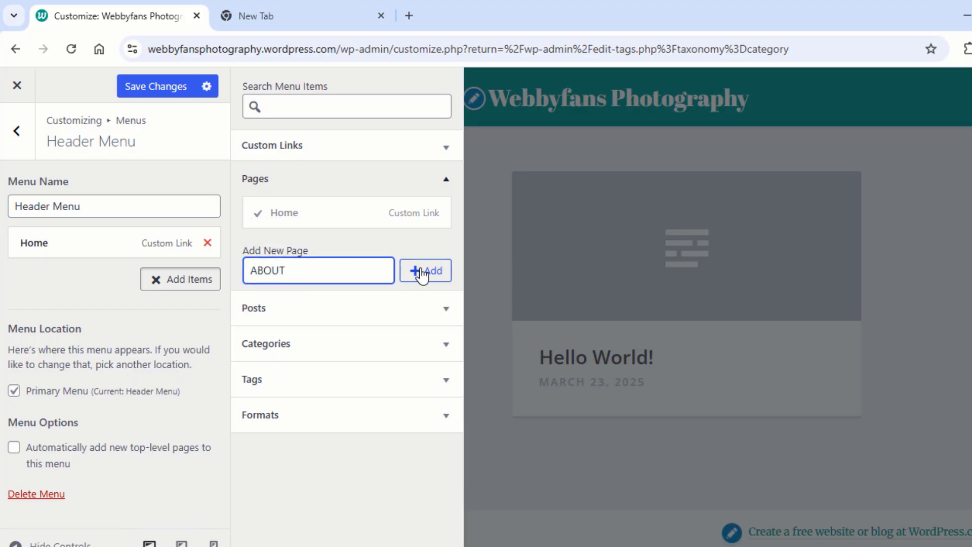
left_click(420, 269)
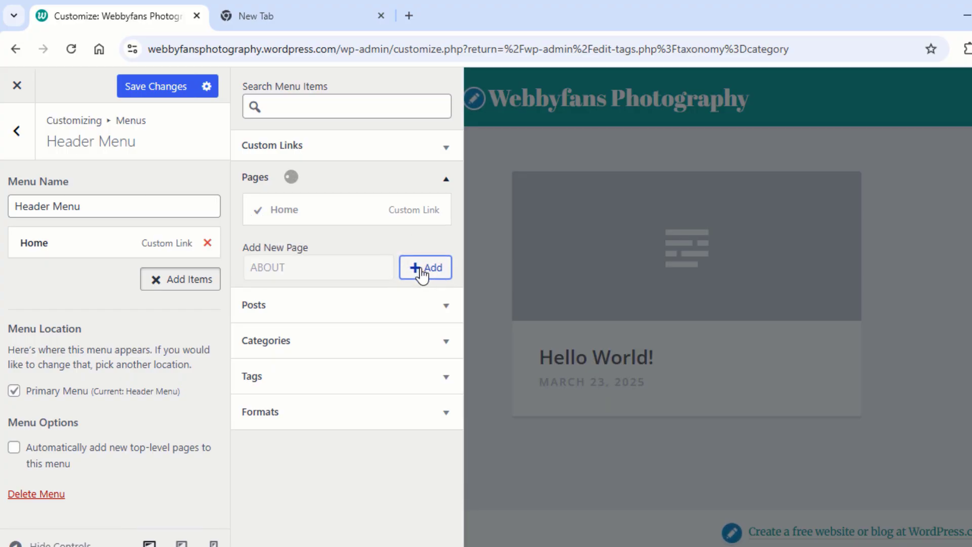
left_click(293, 297)
type("CONTACT")
left_click(427, 313)
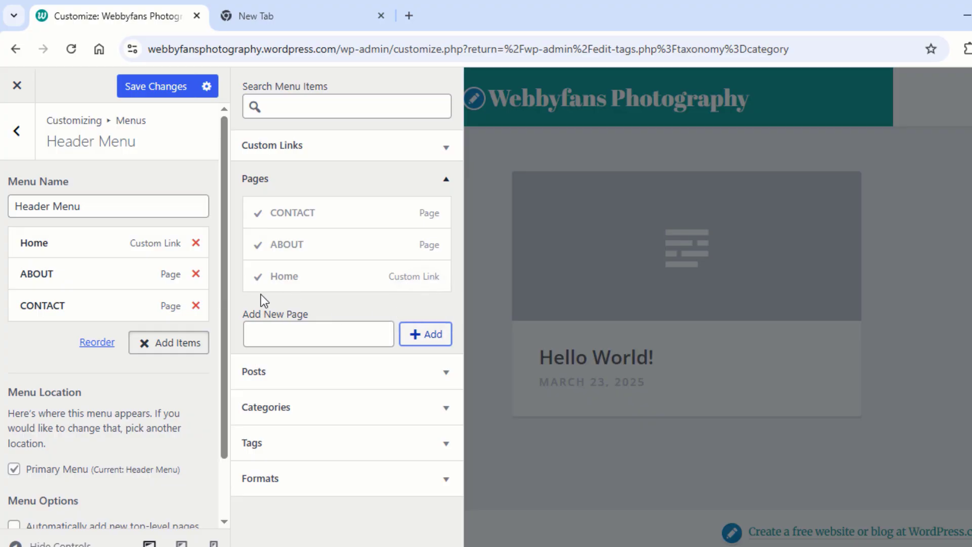
mouse_move(84, 305)
left_mouse_down()
mouse_move(73, 266)
mouse_move(84, 307)
left_mouse_up()
Step: Collapse Pages, expand Categories, and save the Header Menu
left_click(399, 182)
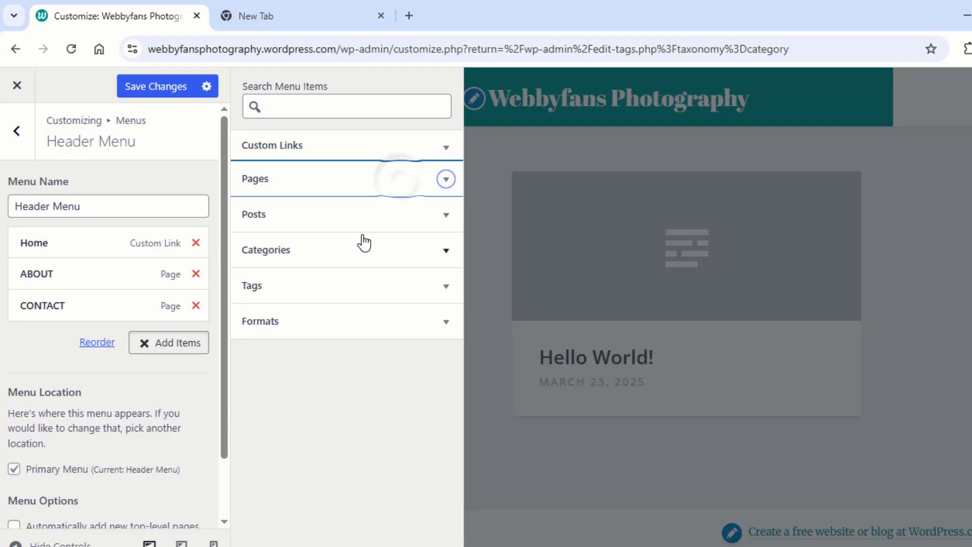
left_click(351, 258)
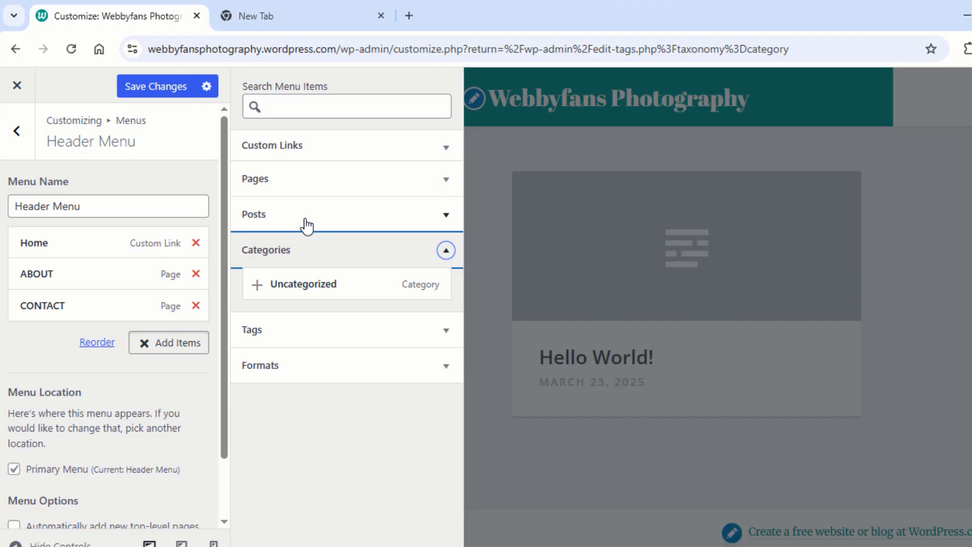
left_click(169, 93)
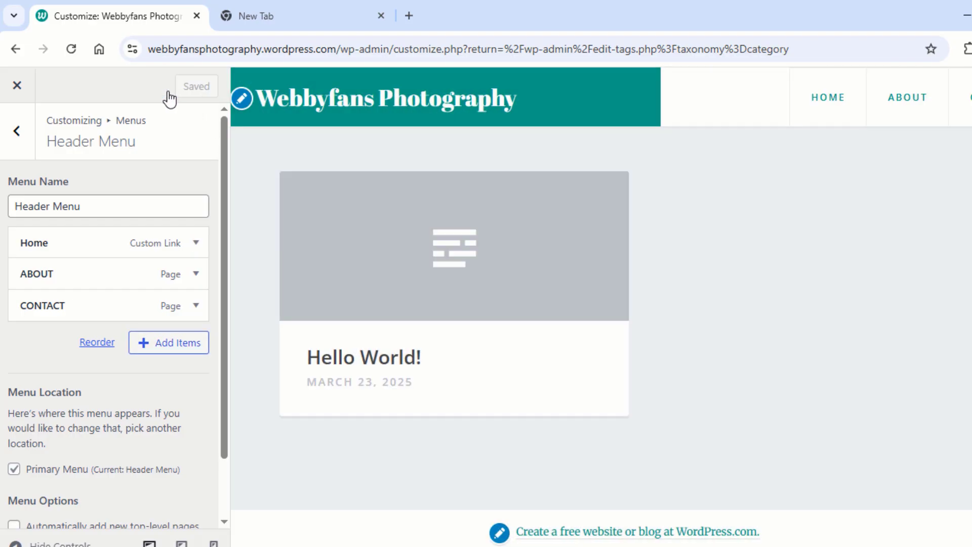
Step: Go to Posts > Categories and add the Beginner's Guide category
left_click(17, 86)
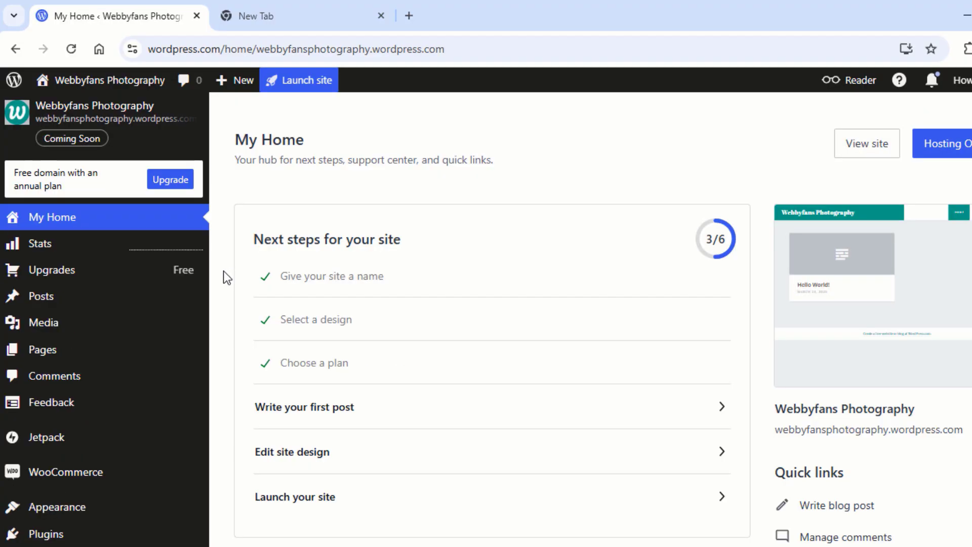
mouse_move(119, 299)
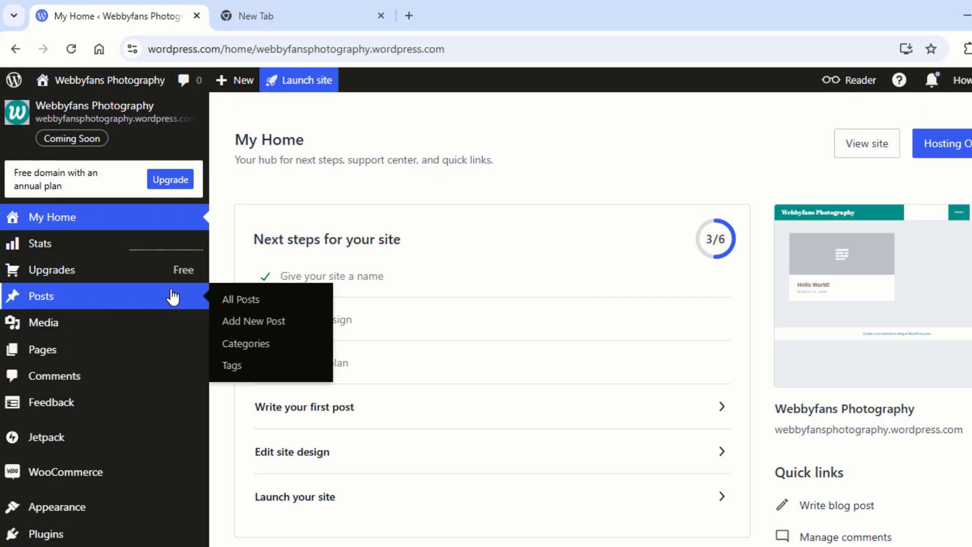
left_click(261, 348)
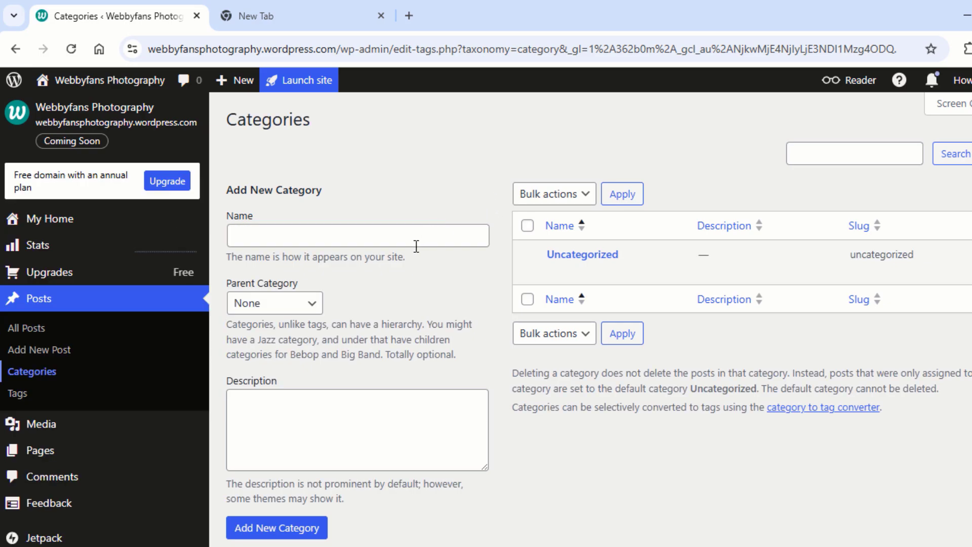
left_click(332, 232)
type("Beginner's Guide")
left_click(296, 530)
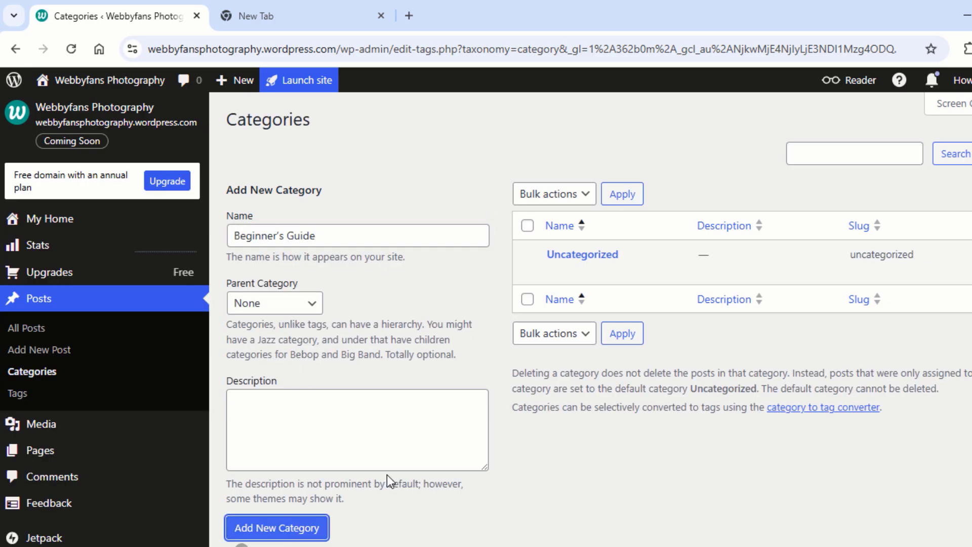
Step: Add the Camera Settings and Photo Editing categories
left_click(353, 284)
scroll(329, 380, "down", 2)
type("Camera Settings")
left_click(299, 496)
left_click(309, 202)
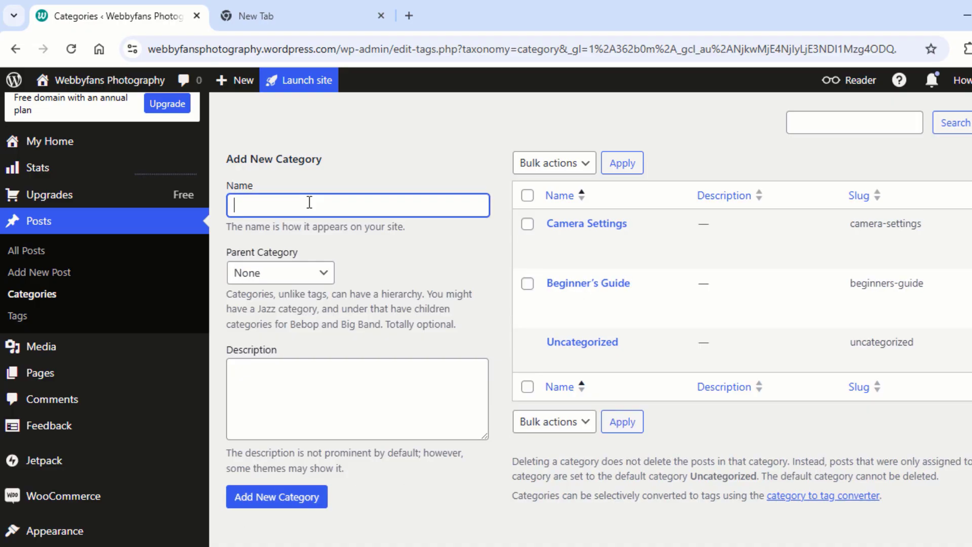
type("Photo Editing")
left_click(275, 495)
scroll(379, 480, "down", 2)
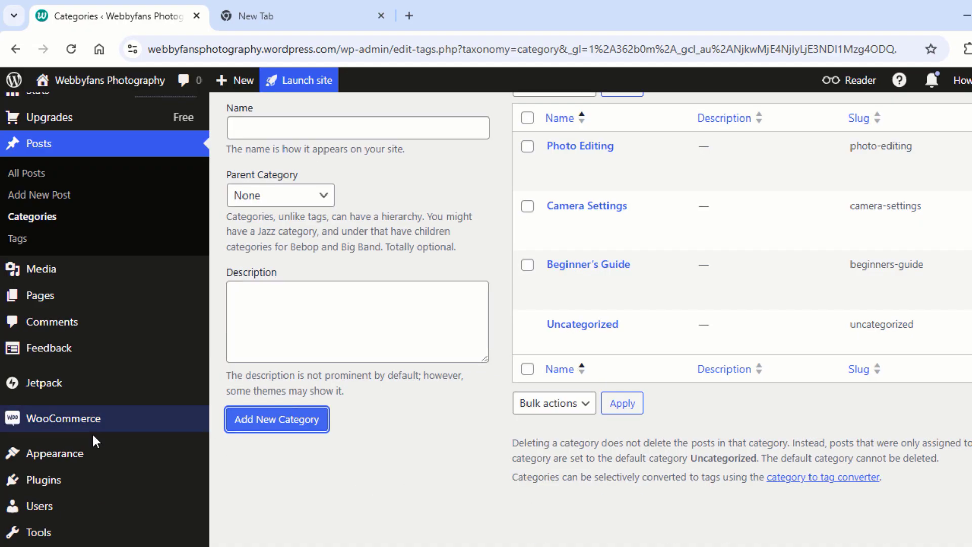
Step: Add the Beginner's Guide, Camera Settings and Photo Editing categories to the Header Menu
mouse_move(83, 455)
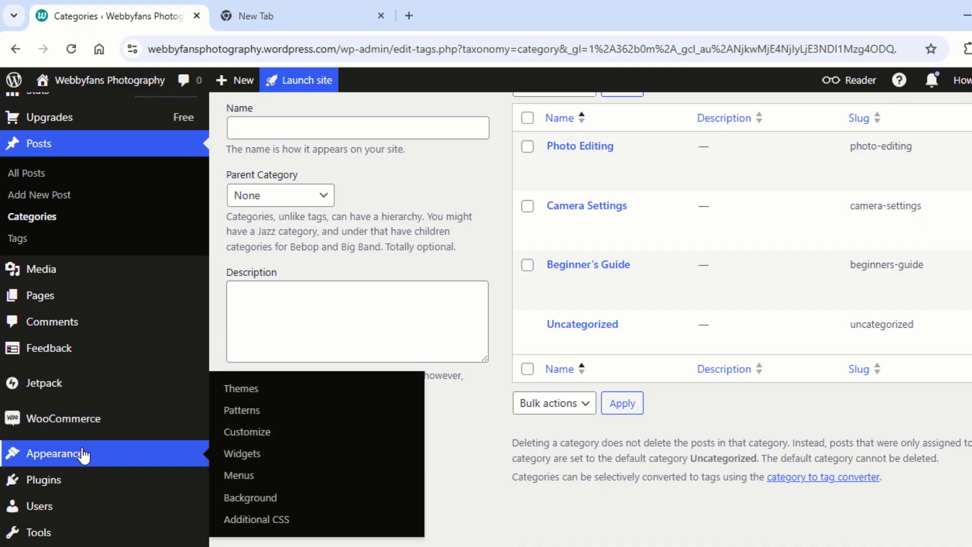
left_click(252, 437)
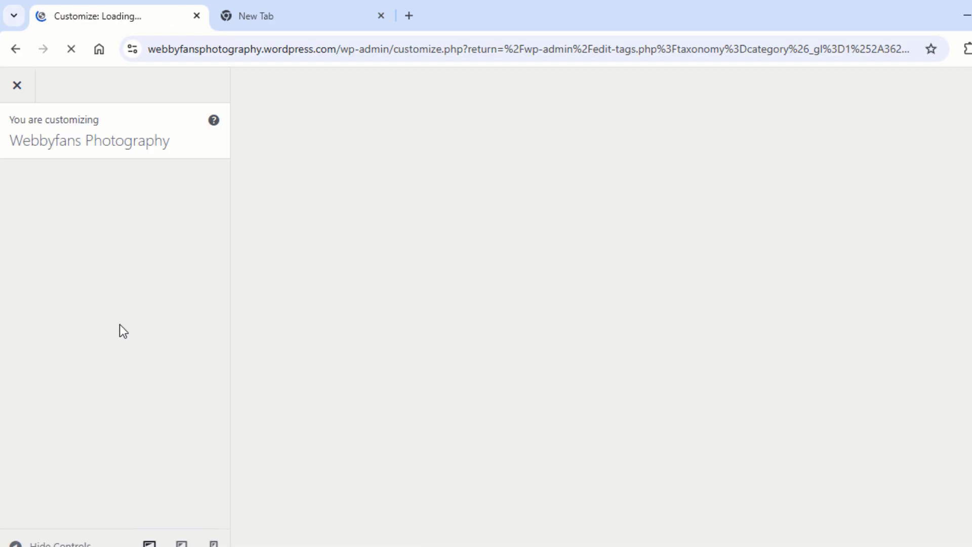
left_click(172, 294)
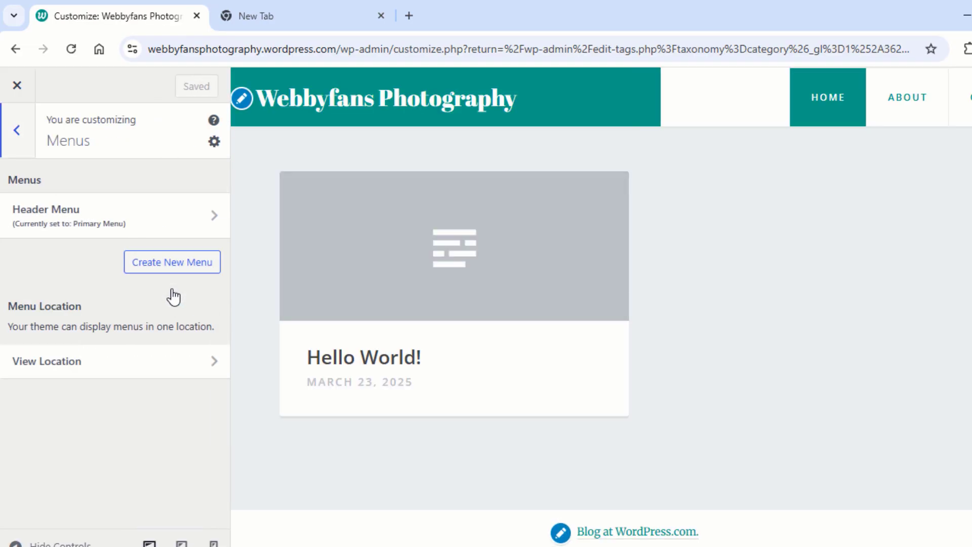
left_click(184, 217)
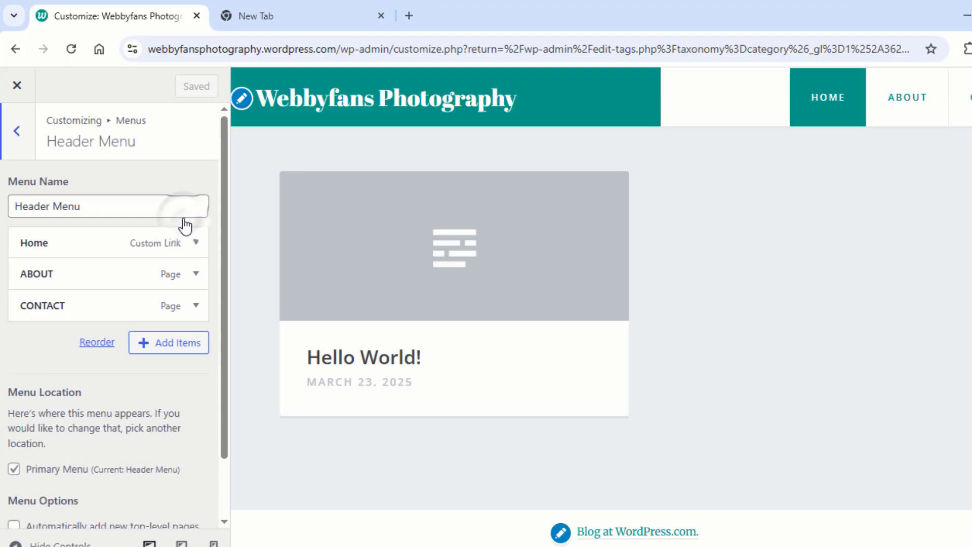
left_click(165, 353)
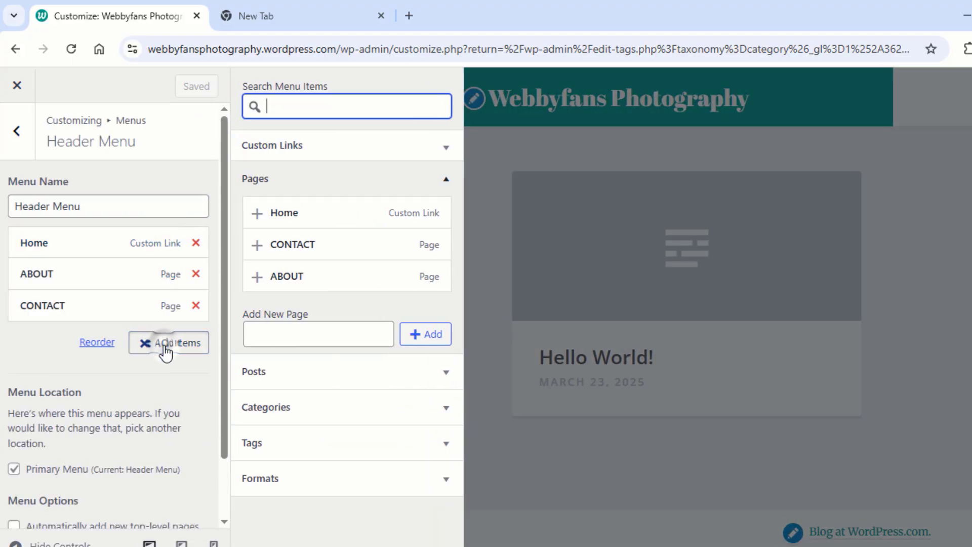
left_click(304, 179)
left_click(341, 260)
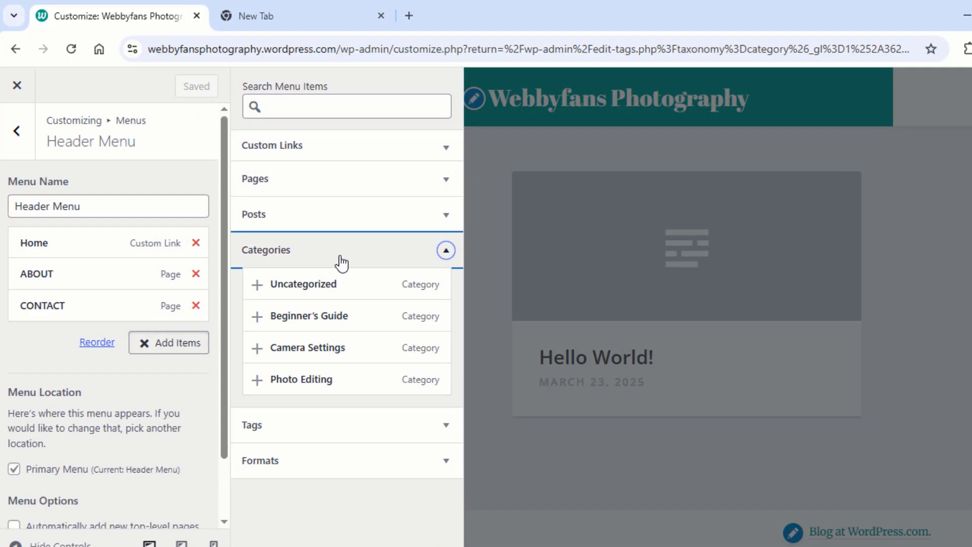
left_click(289, 318)
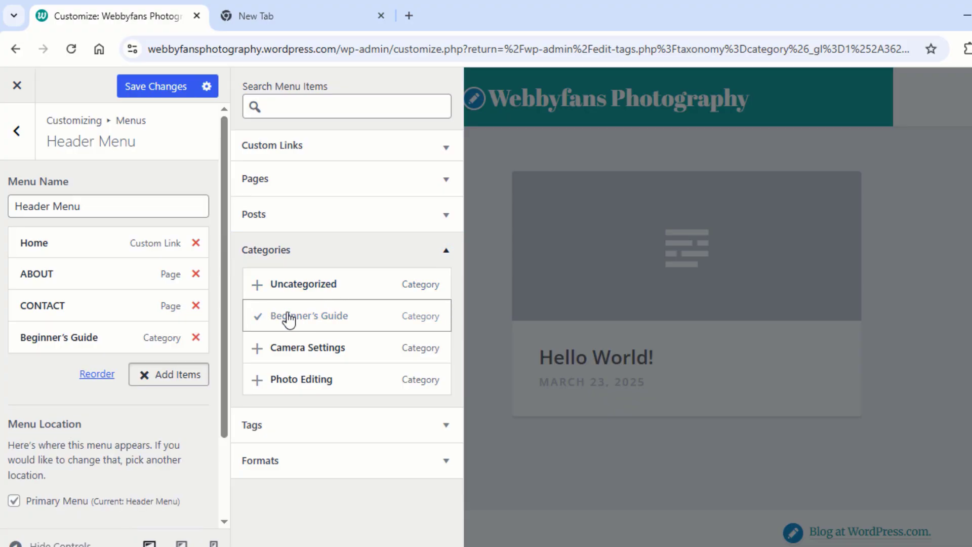
left_click(284, 350)
left_click(279, 387)
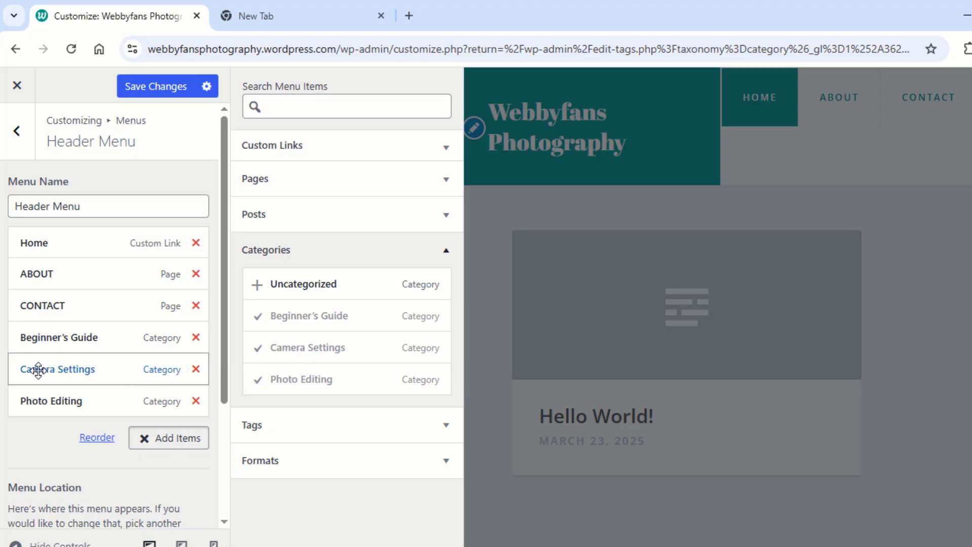
Step: Nest Camera Settings and Photo Editing as sub-items under Beginner's Guide
left_click_drag(37, 371, 48, 373)
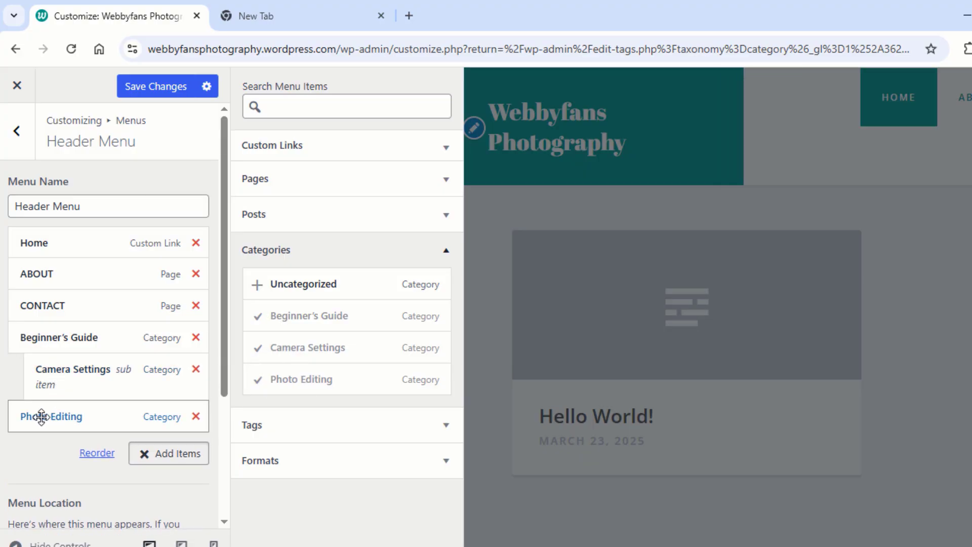
left_click_drag(42, 417, 58, 417)
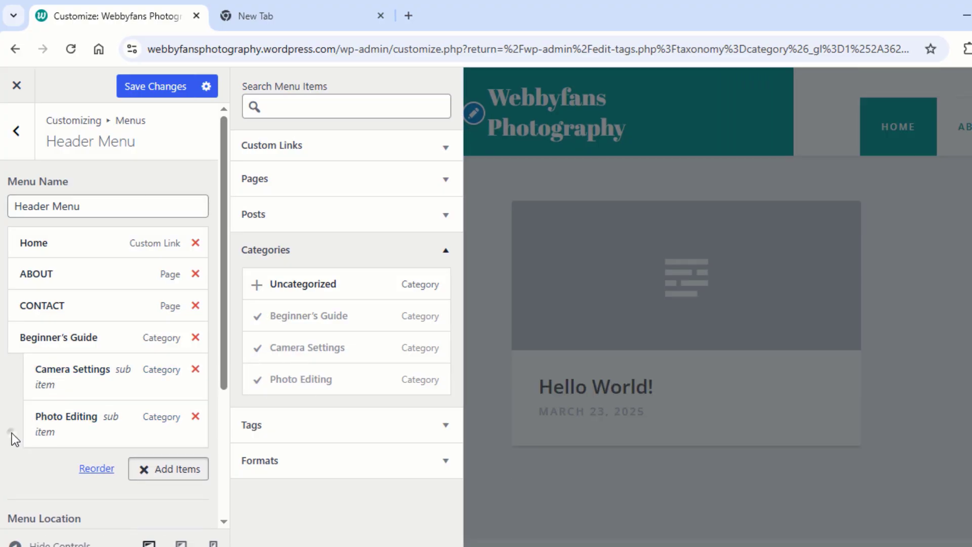
left_click(11, 438)
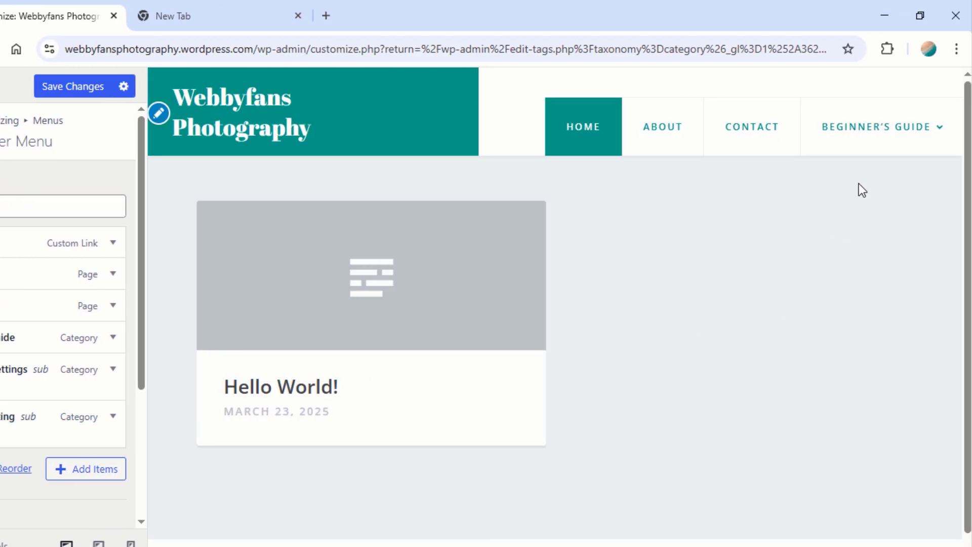
mouse_move(878, 141)
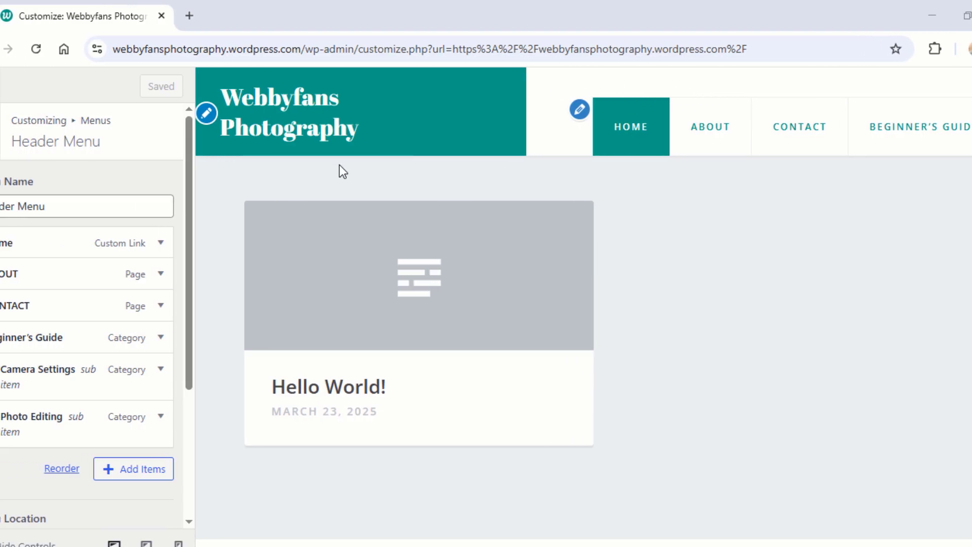
Step: Remove 'Photography' from the site title, save it as Webbyfans, then view Content Options
left_click(243, 113)
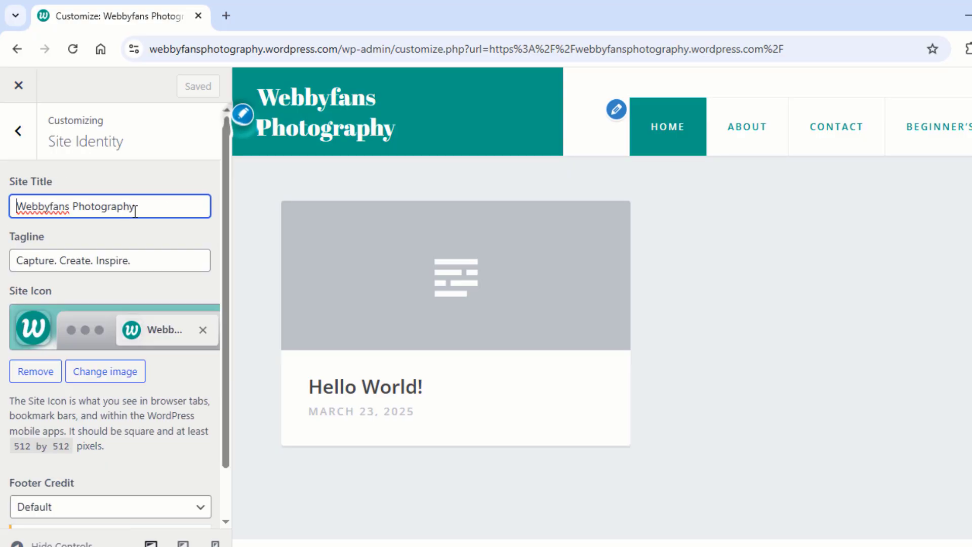
left_click(163, 208)
key("BackSpace")
key("BackSpace")
key("BackSpace")
key("BackSpace")
key("BackSpace")
key("BackSpace")
key("BackSpace")
key("BackSpace")
key("BackSpace")
key("BackSpace")
key("BackSpace")
key("BackSpace")
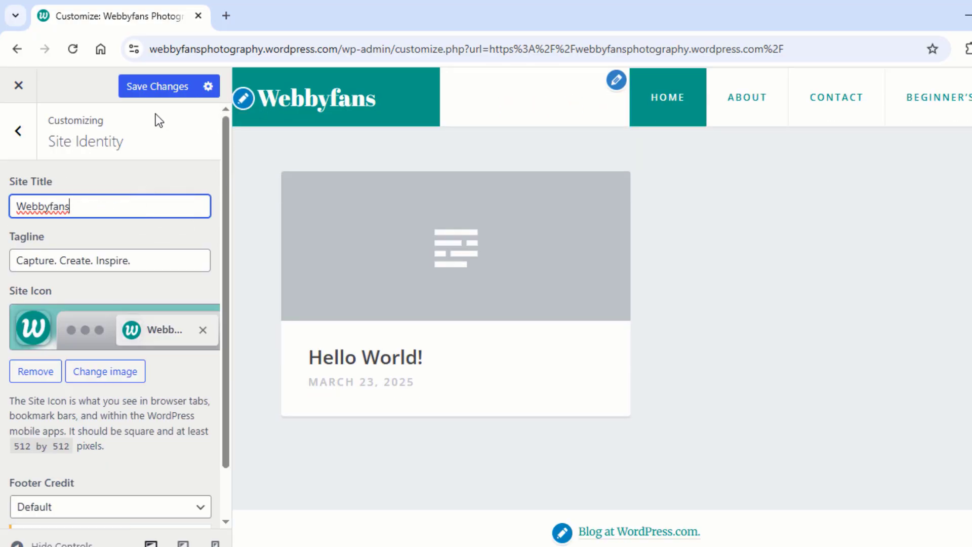
left_click(147, 87)
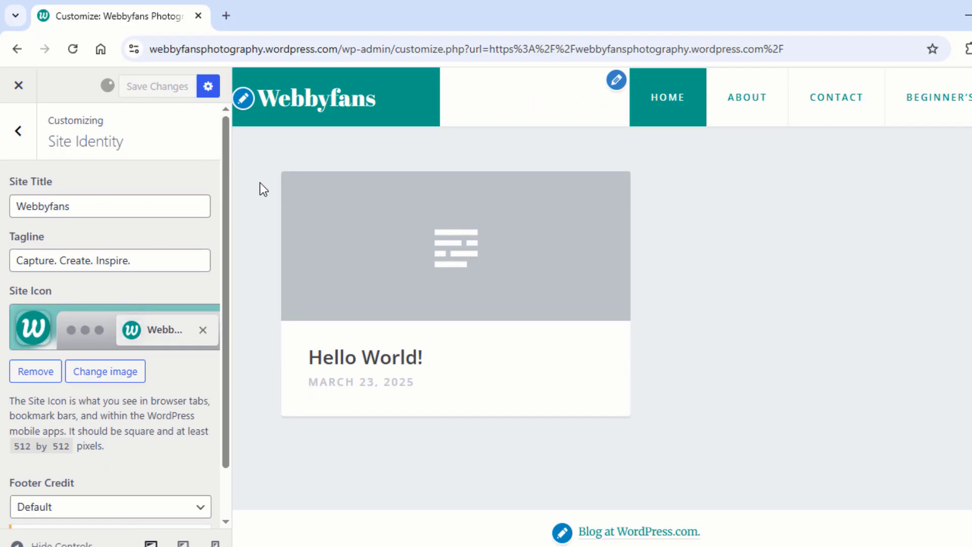
left_click(26, 134)
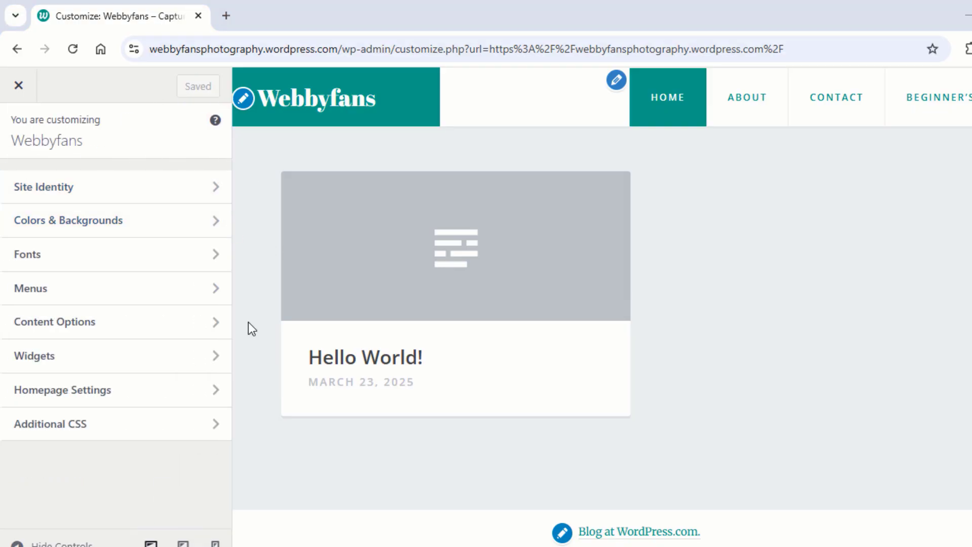
left_click(176, 327)
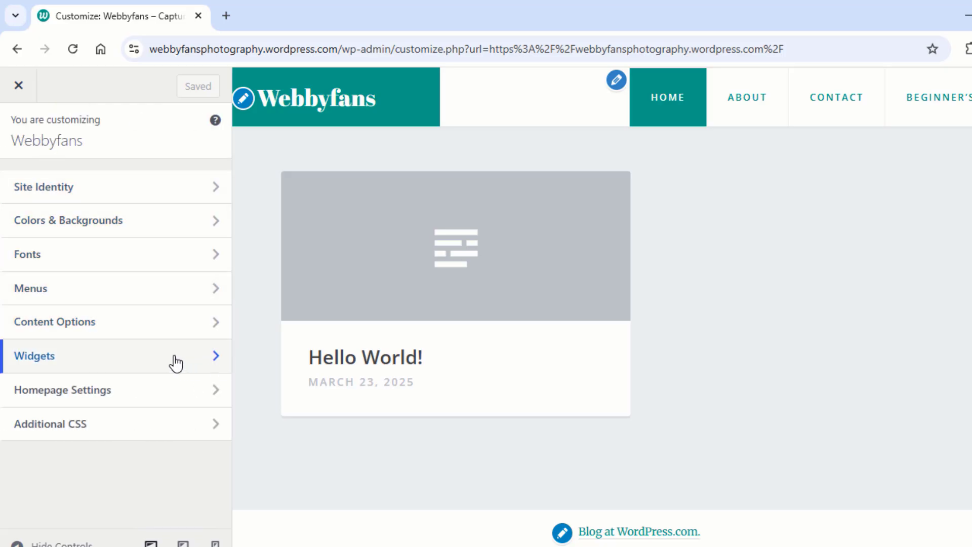
left_click(173, 401)
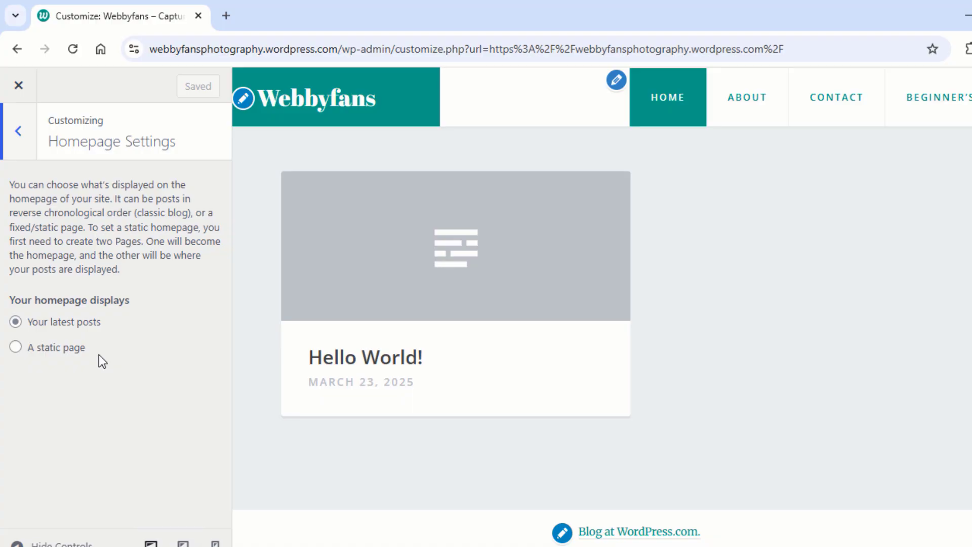
left_click(18, 132)
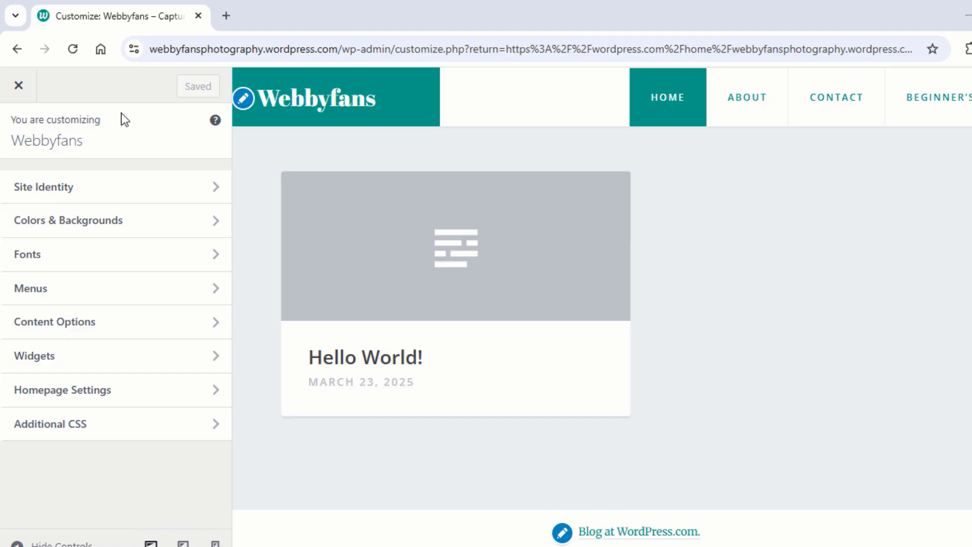
Step: Start a new post titled 'Photography 101: A Beginner's Guide to Stunning Shots'
left_click(19, 85)
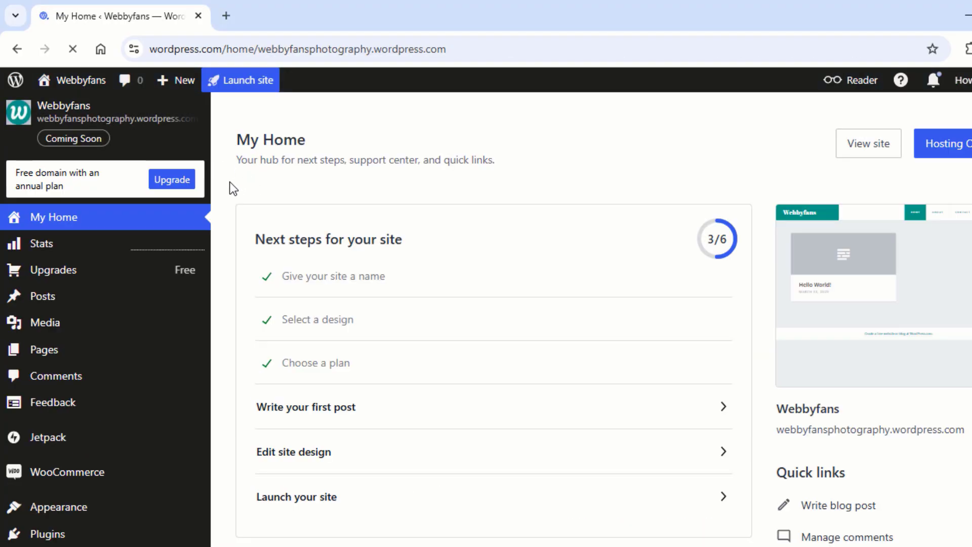
mouse_move(117, 297)
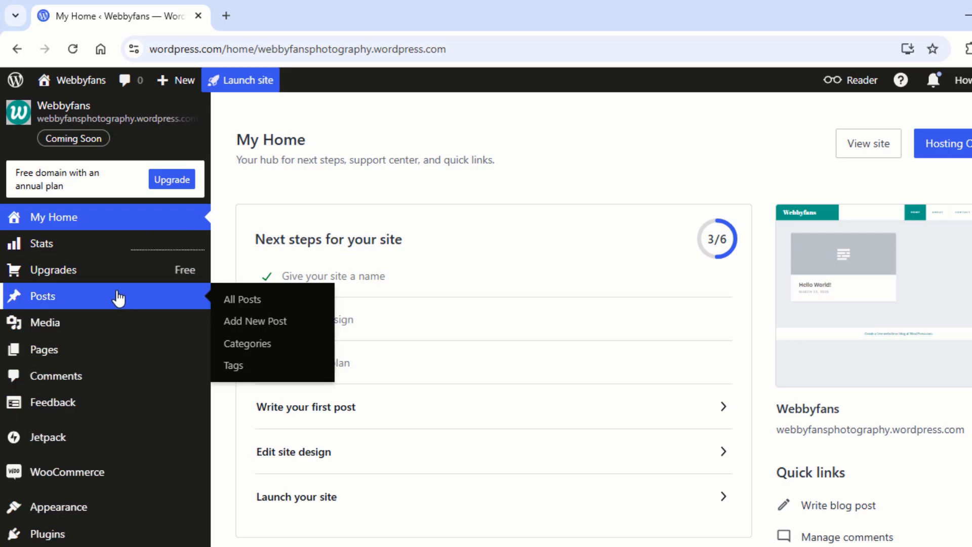
left_click(265, 324)
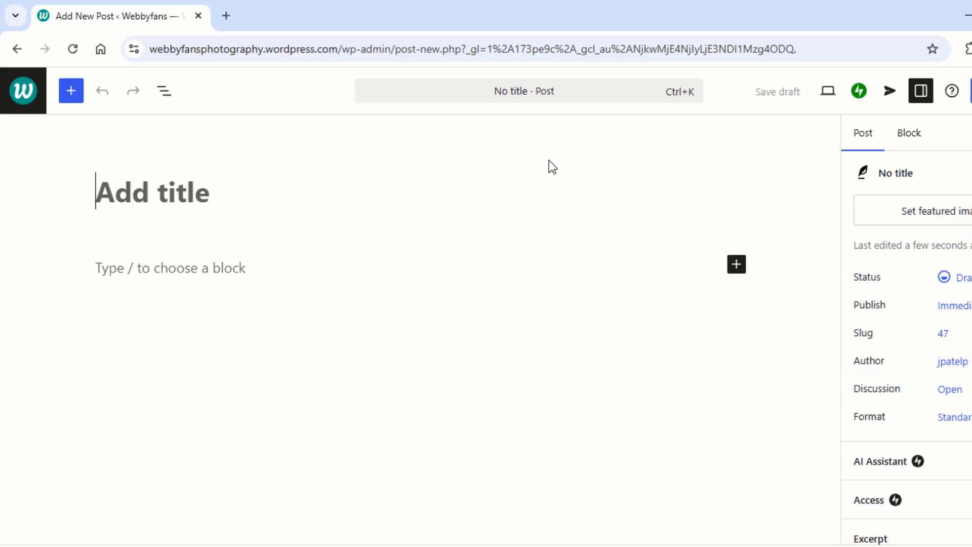
left_click(117, 193)
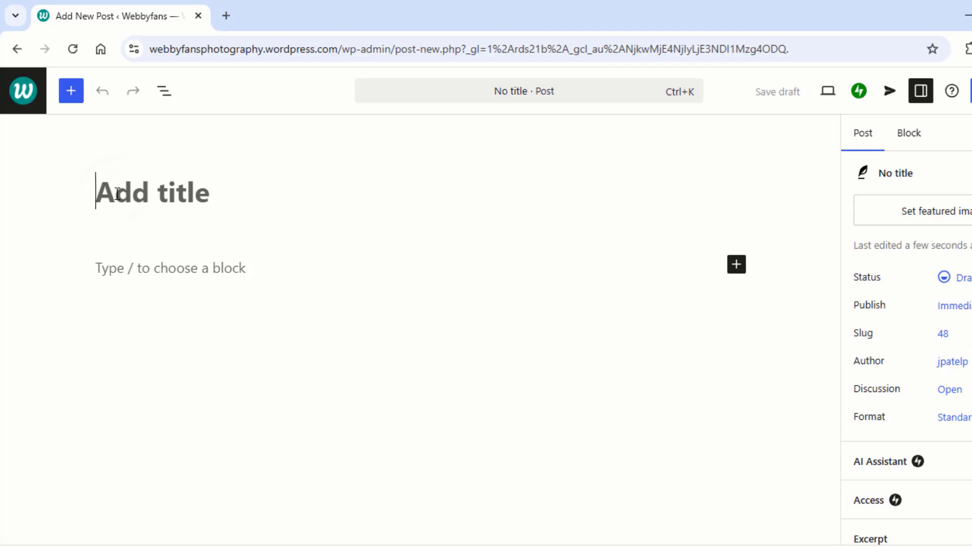
type("Photography 101: A Beginner’s Guide to Stunning Shots")
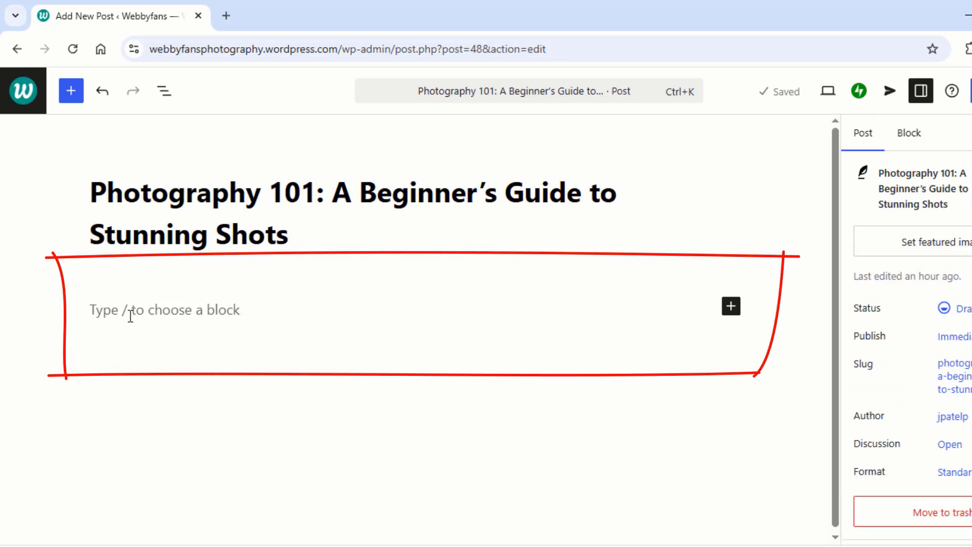
Step: Paste the article paragraphs and insert a 'Webbyfan.com' line after the first paragraph
left_click(93, 308)
key("ctrl+v")
scroll(519, 348, "up", 3)
left_click(596, 334)
key("Return")
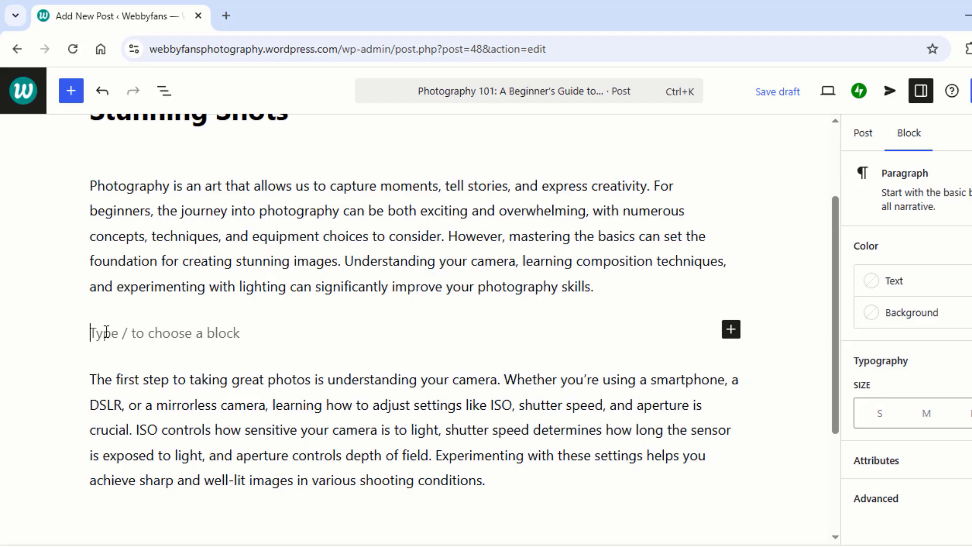
type("Webbyfan.com")
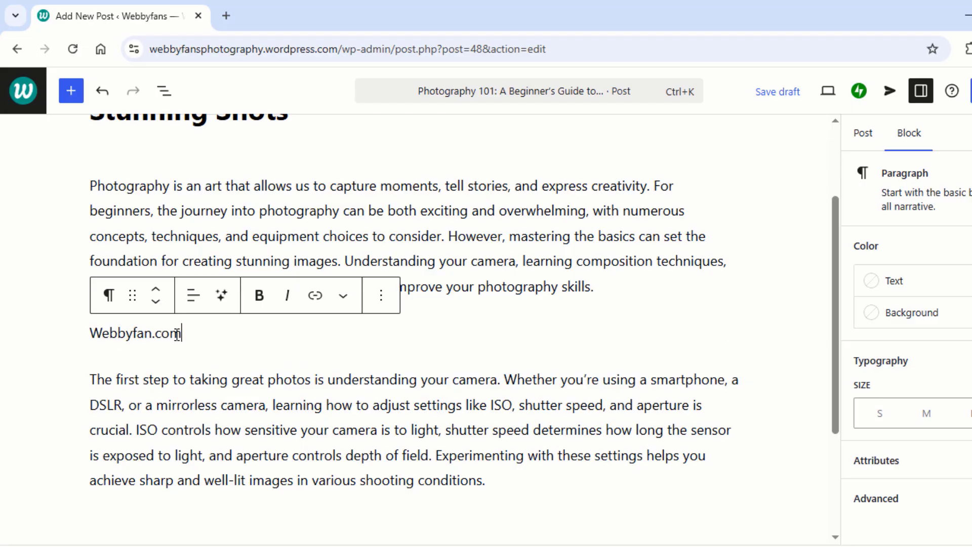
left_click_drag(173, 334, 89, 333)
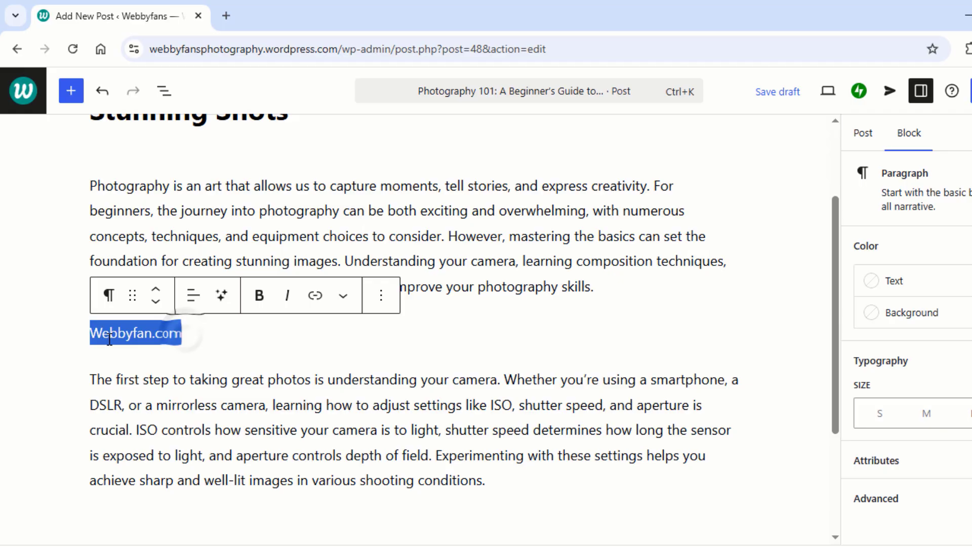
left_click(315, 297)
type("https://www.webbyfan.com")
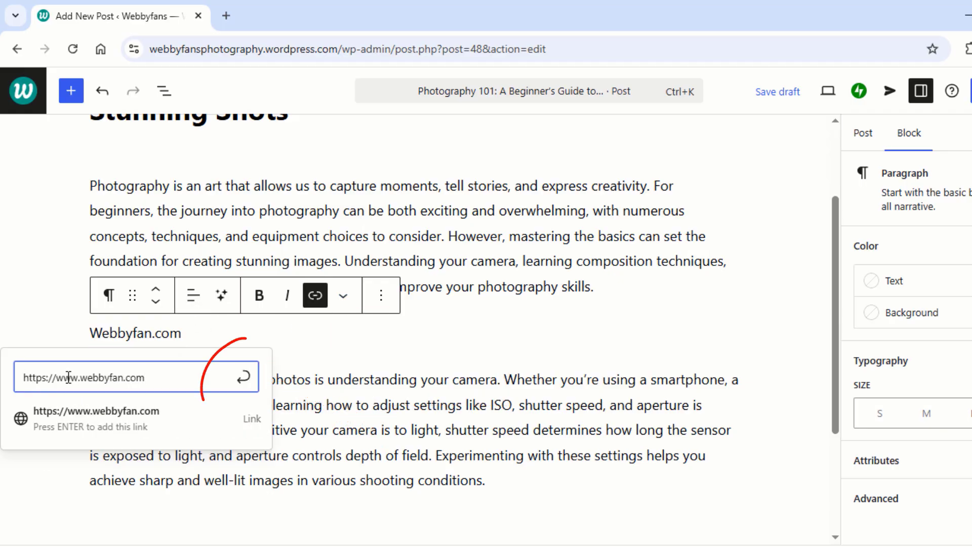
left_click(244, 377)
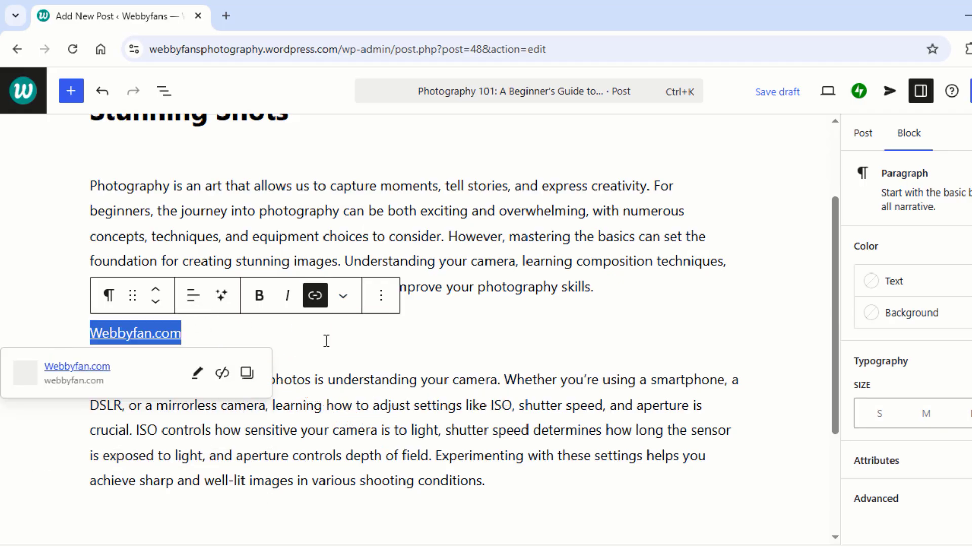
left_click(327, 340)
scroll(499, 447, "down", 2)
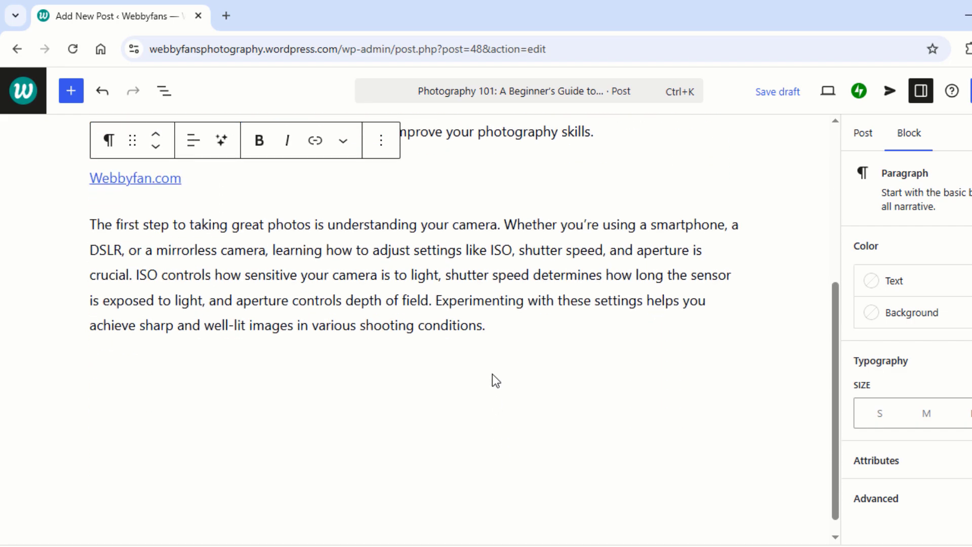
Step: Insert an image block with the uploaded aziz-acharki photo of a photographer in tall grass
left_click(383, 373)
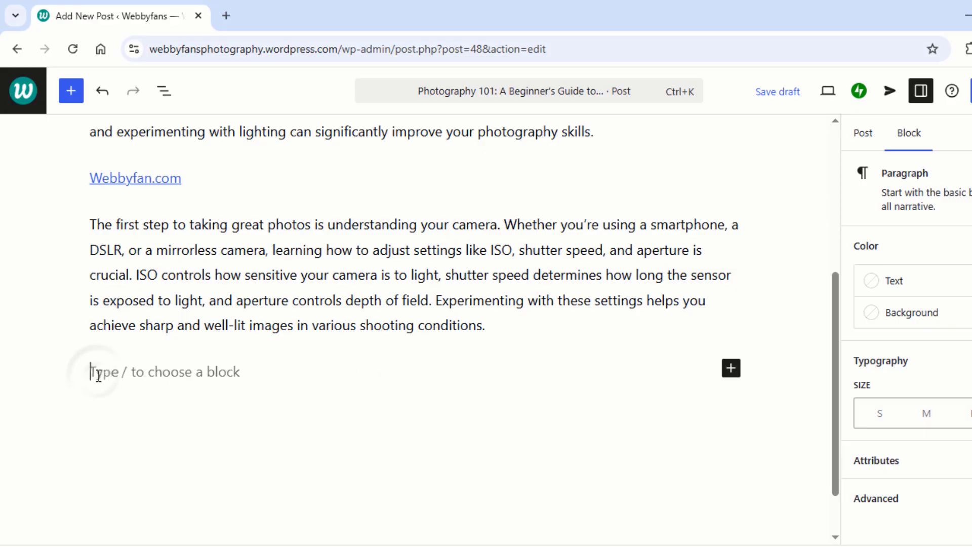
type("/image")
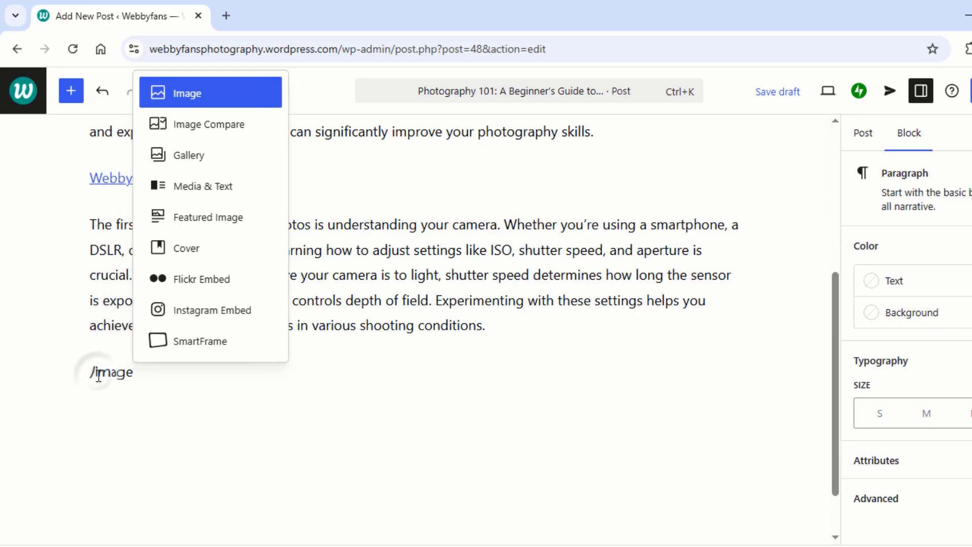
key("Return")
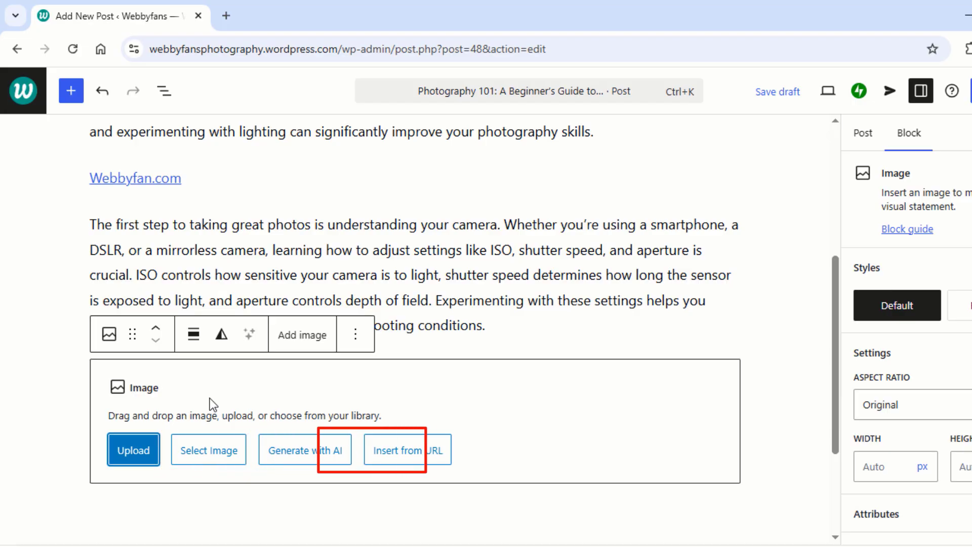
left_click(134, 450)
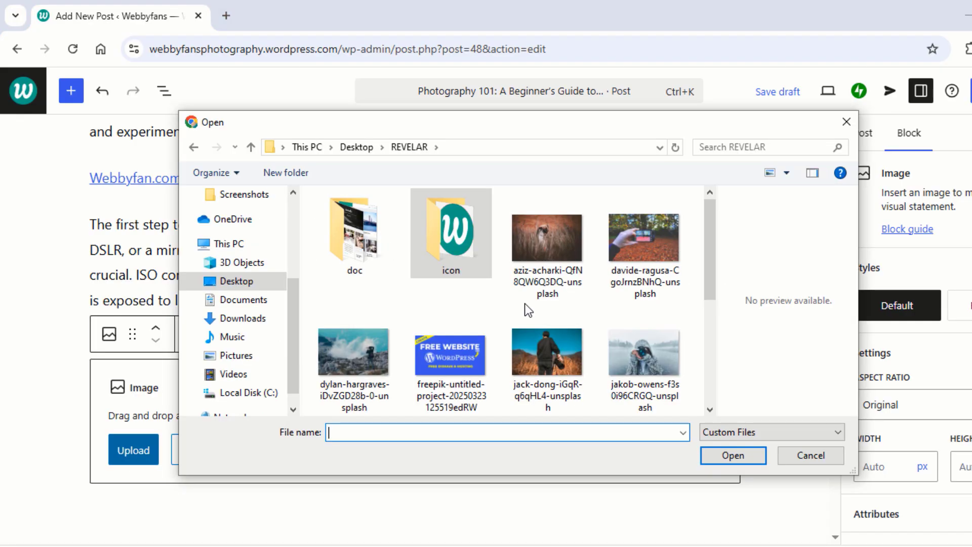
left_click(556, 269)
left_click(707, 456)
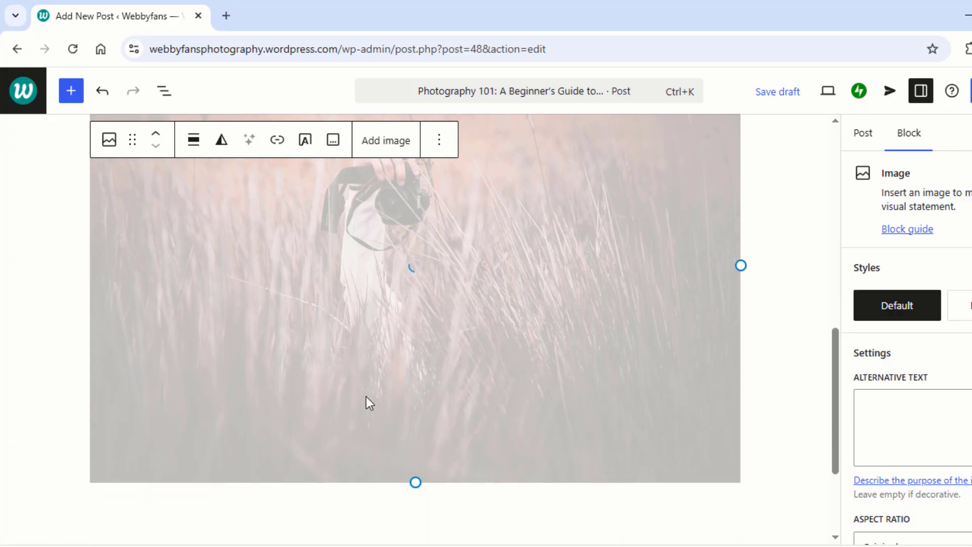
scroll(399, 347, "down", 8)
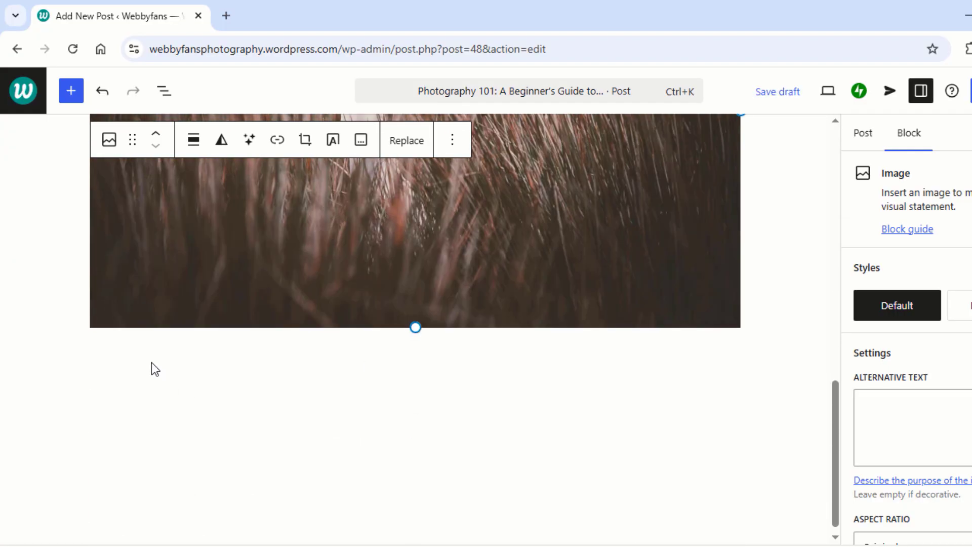
left_click(106, 362)
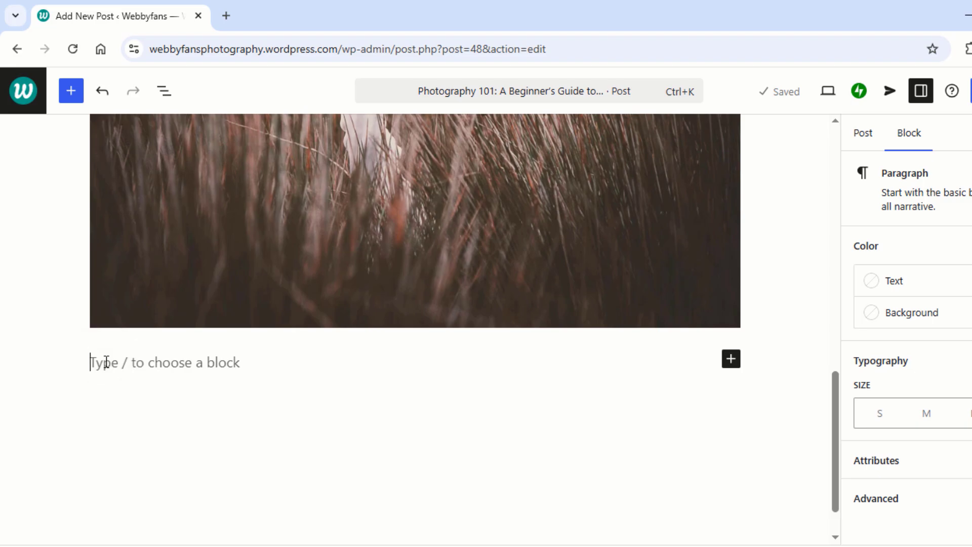
Step: Paste the remaining paragraphs, then embed the 'How to Make a Website without coding' YouTube video
key("ctrl+v")
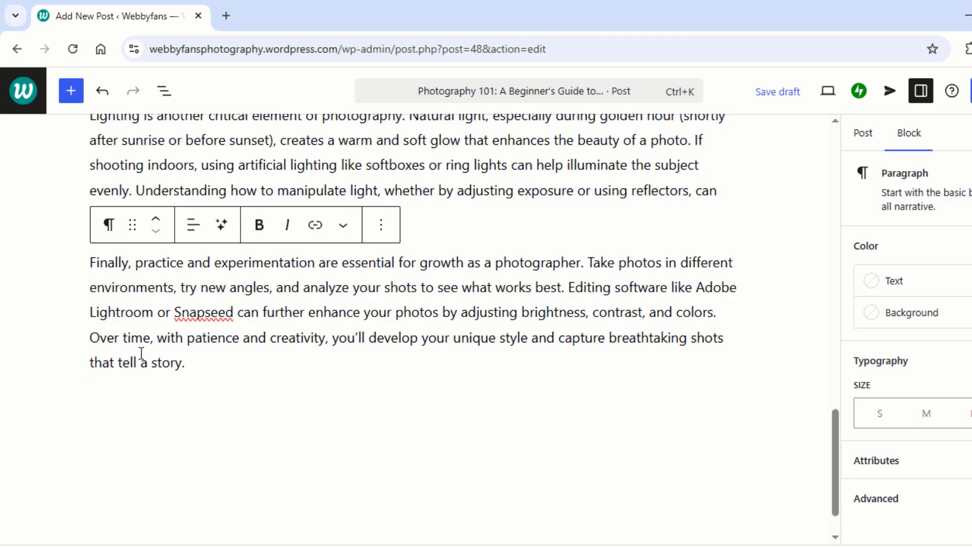
key("Return")
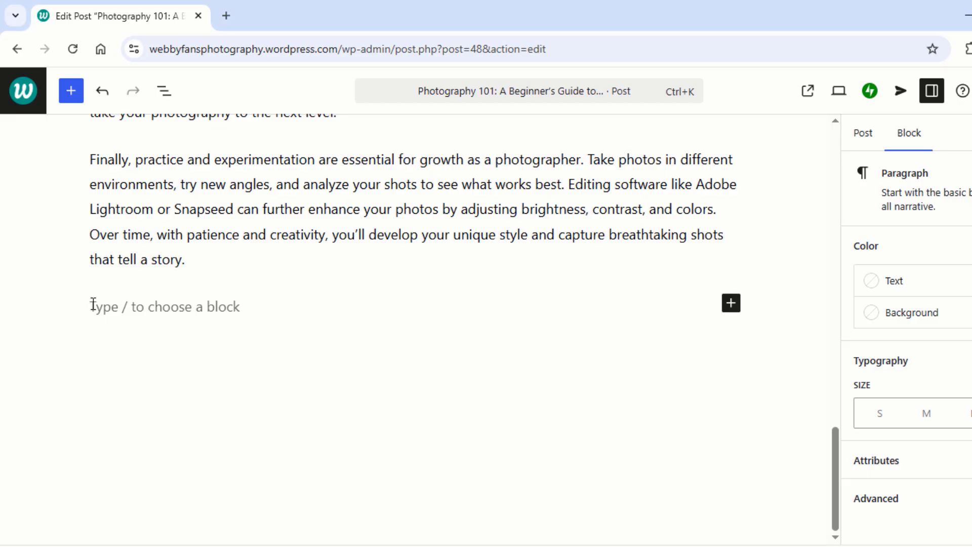
type("/vid")
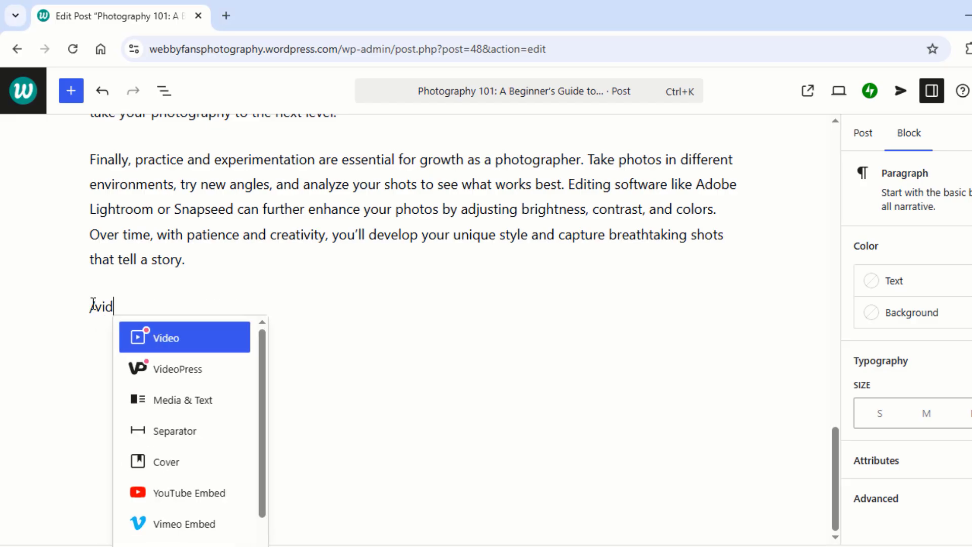
type("eo")
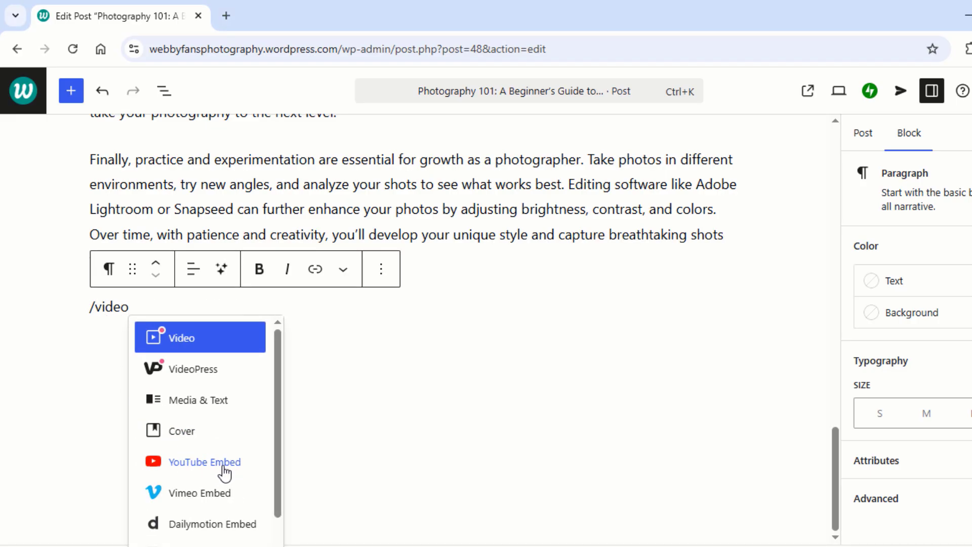
left_click(220, 463)
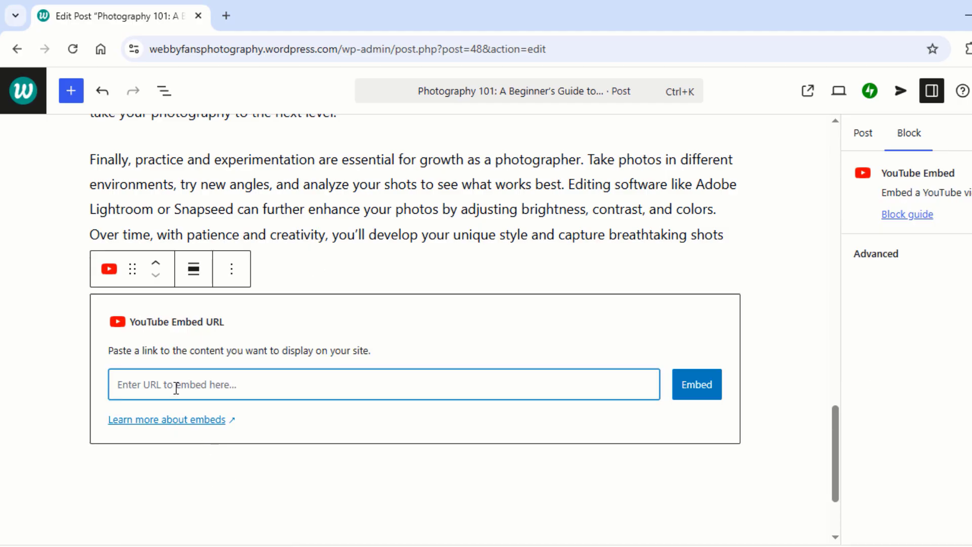
key("ctrl+v")
left_click(690, 394)
scroll(791, 403, "down", 3)
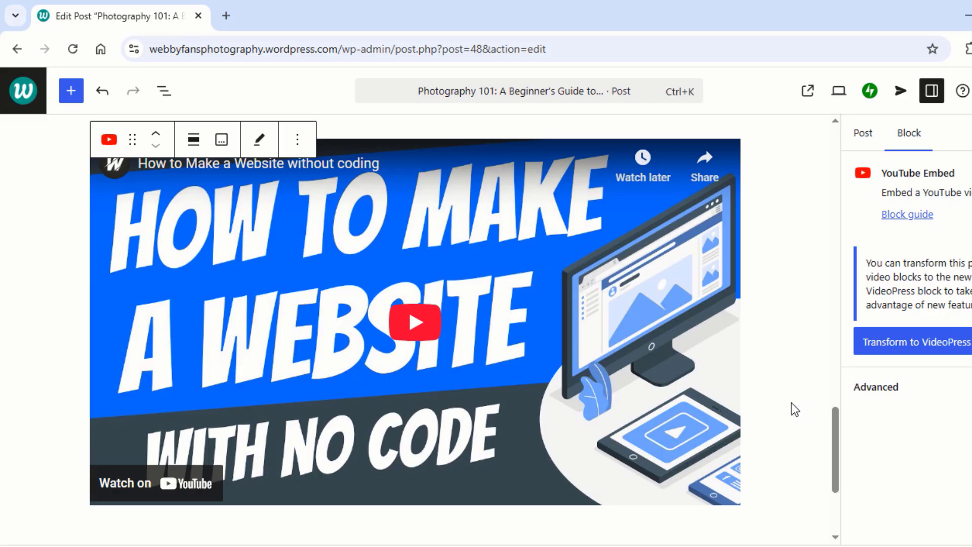
left_click(791, 404)
scroll(673, 439, "up", 10)
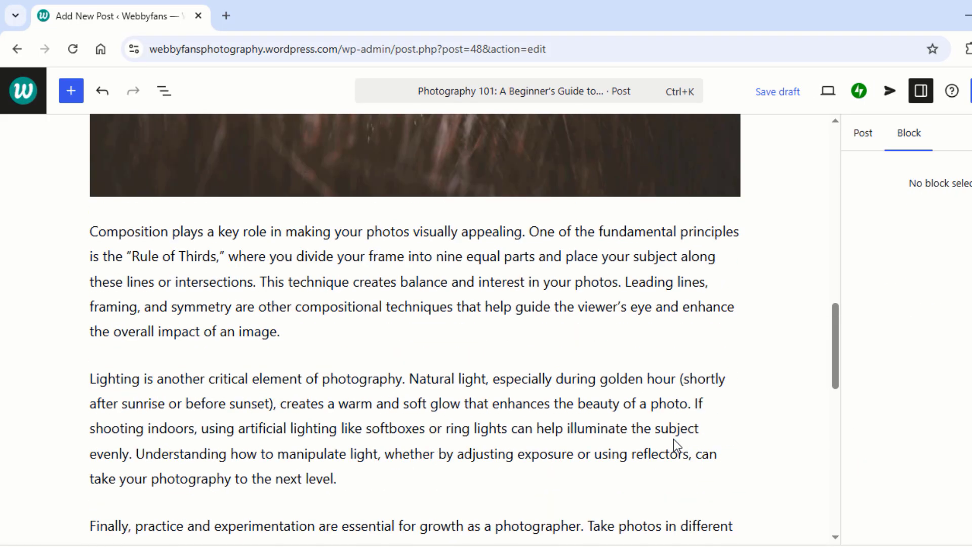
Step: Upload the jack-dong blue-sky camera photo and set it as the featured image
scroll(673, 439, "up", 10)
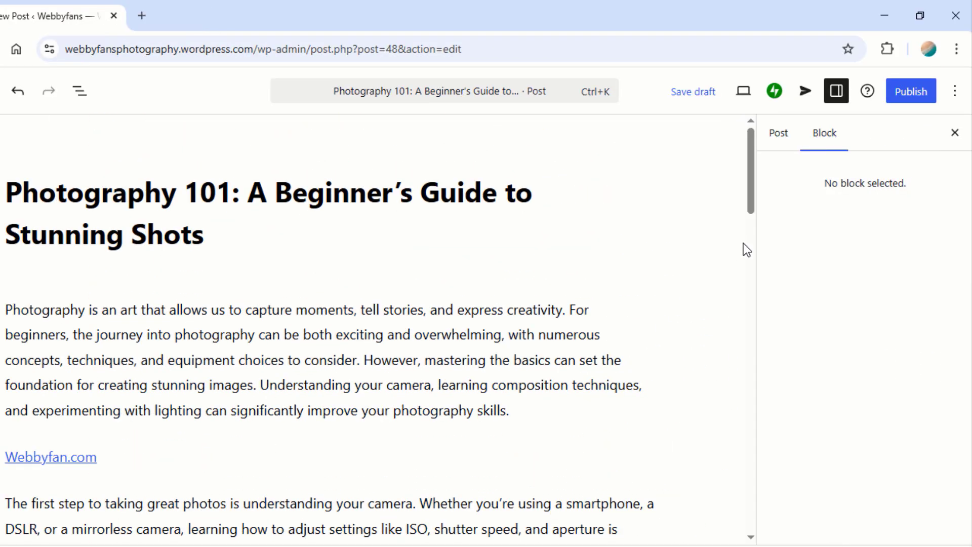
left_click(782, 138)
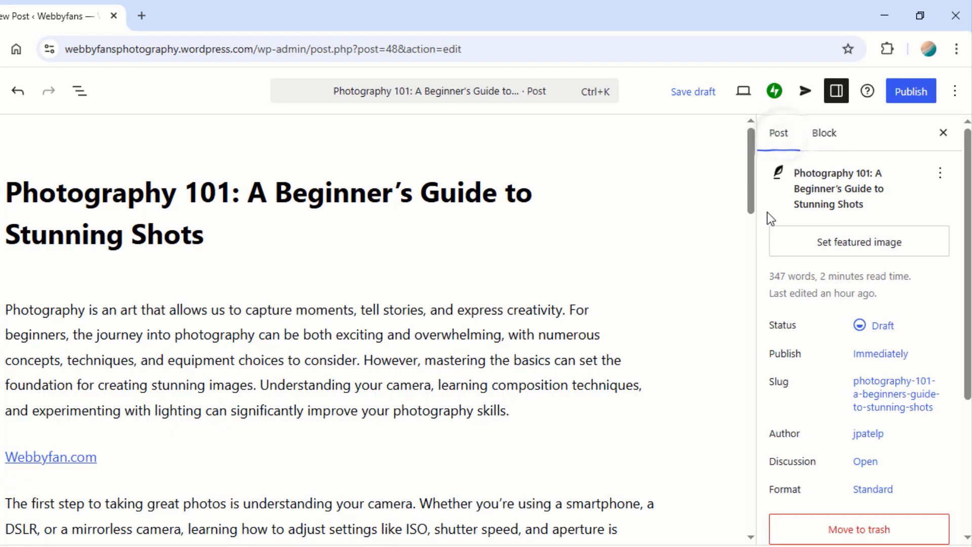
left_click(825, 248)
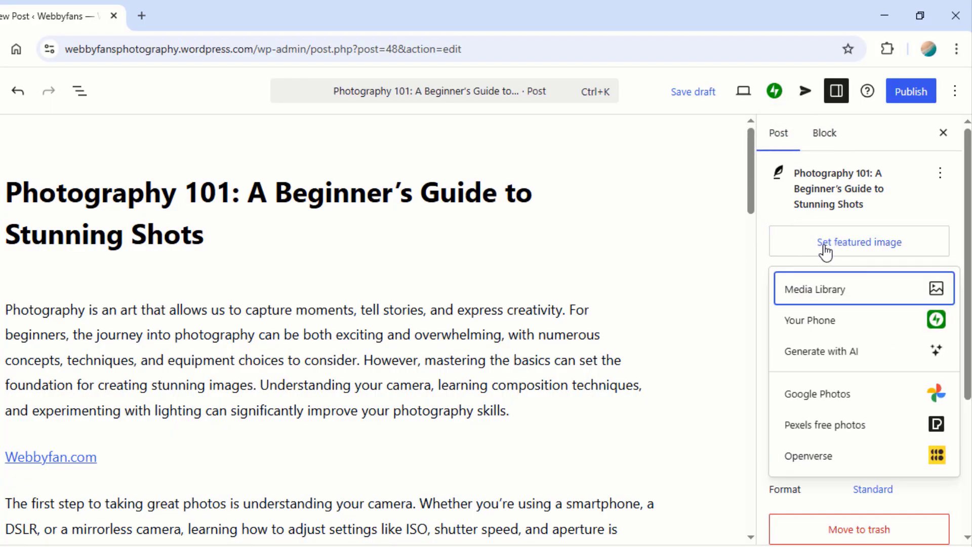
left_click(844, 298)
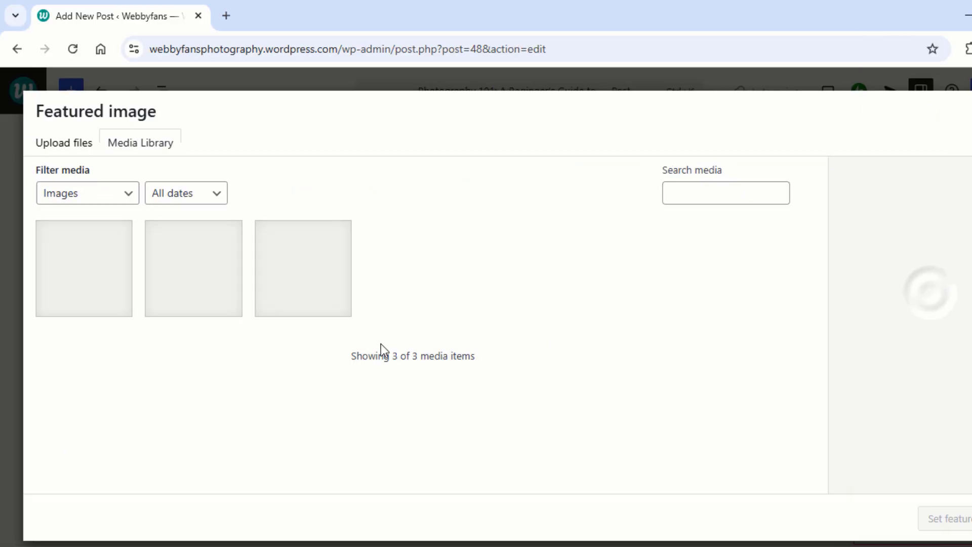
left_click(66, 147)
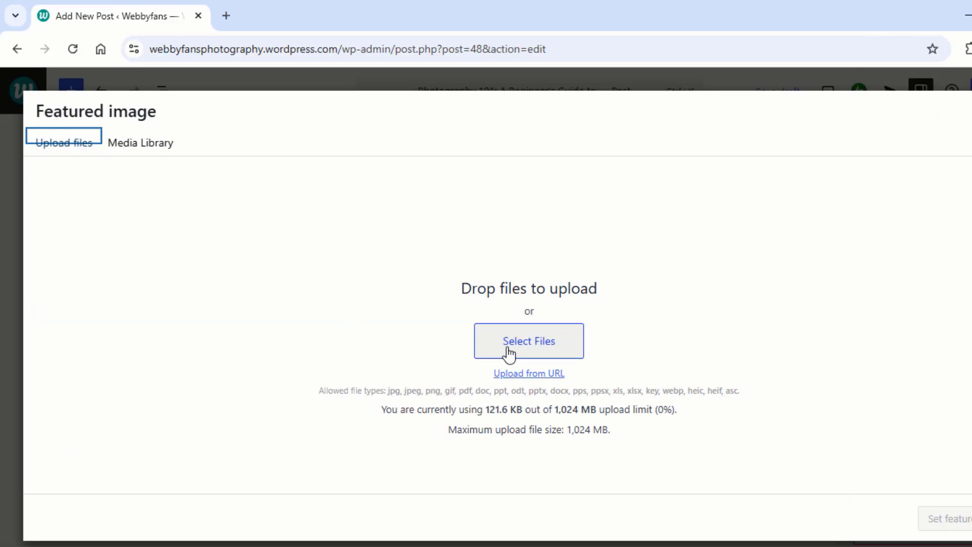
left_click(530, 346)
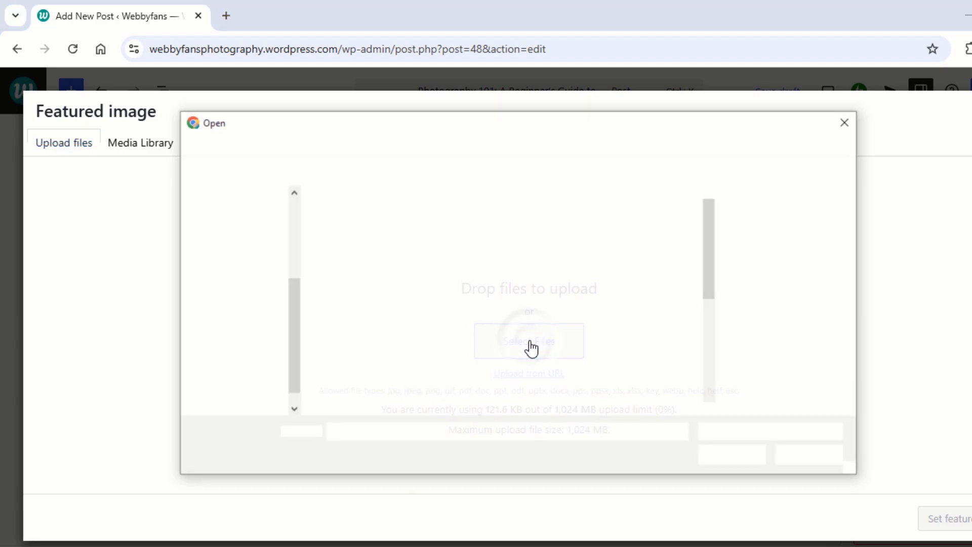
left_click(545, 363)
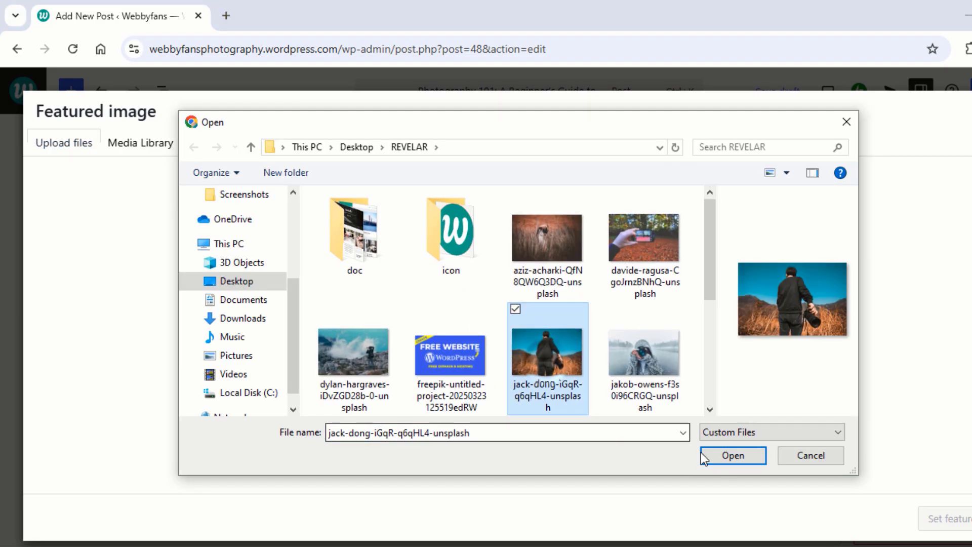
left_click(713, 457)
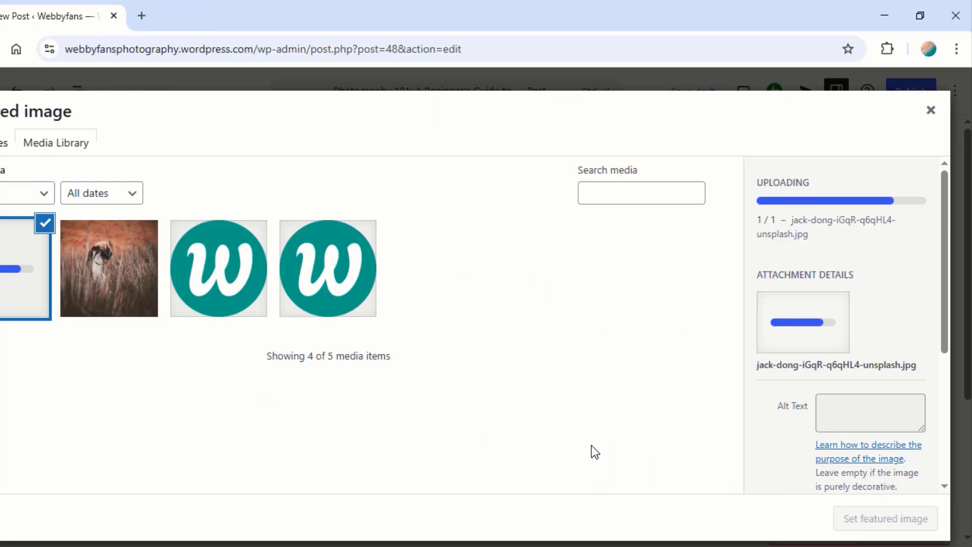
left_click(860, 519)
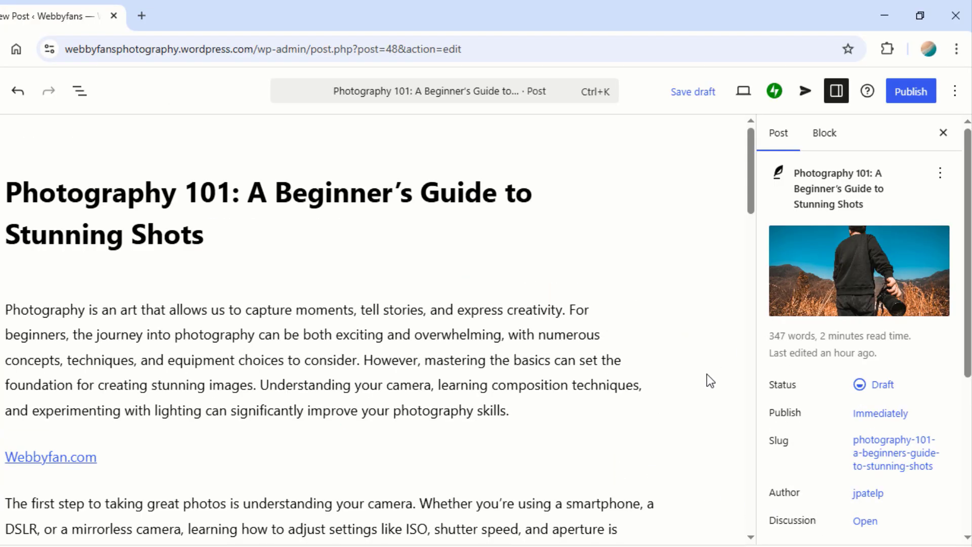
Step: Edit the post slug to 'photography-beginners-guide'
scroll(736, 384, "down", 2)
scroll(749, 390, "up", 2)
scroll(865, 443, "down", 2)
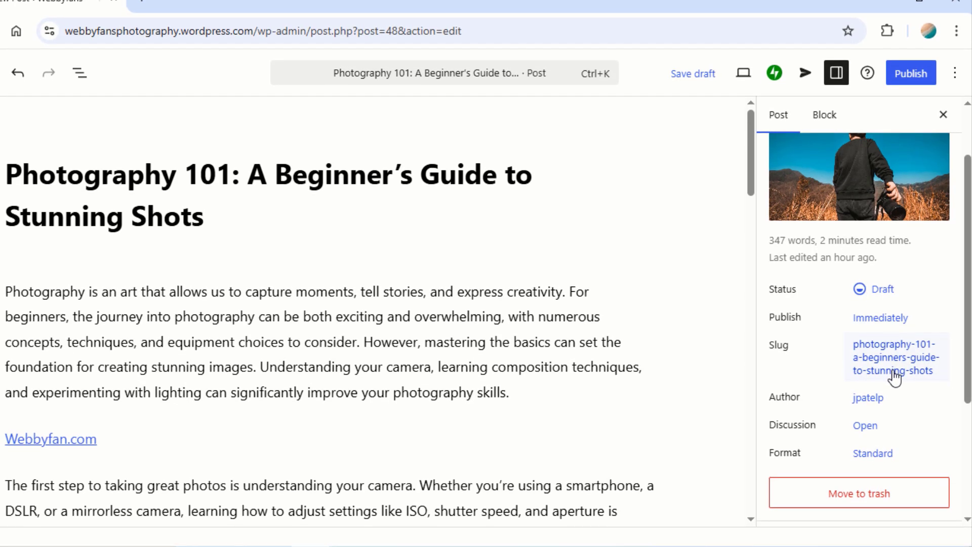
left_click(895, 370)
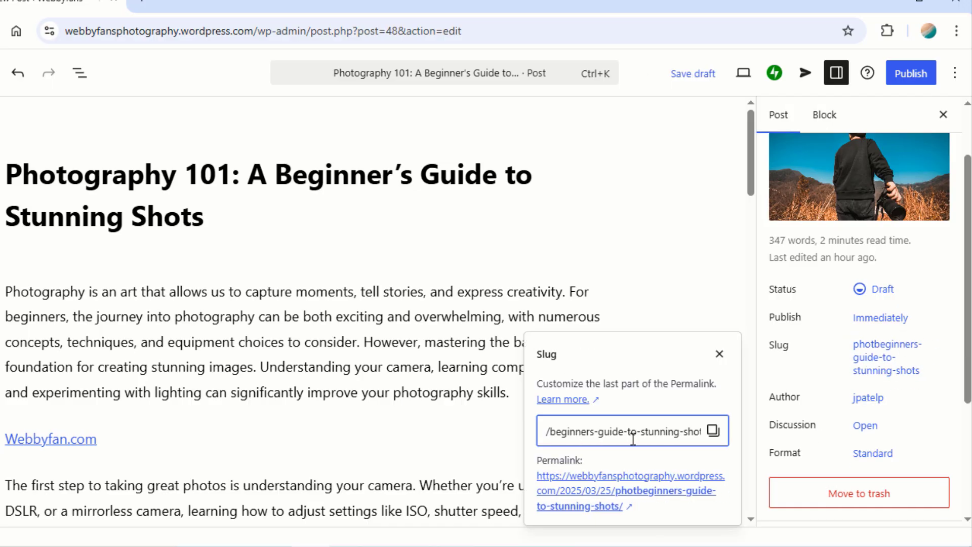
key("BackSpace")
type("photography-")
key("ctrl+BackSpace")
key("ctrl+BackSpace")
key("BackSpace")
key("BackSpace")
key("BackSpace")
key("BackSpace")
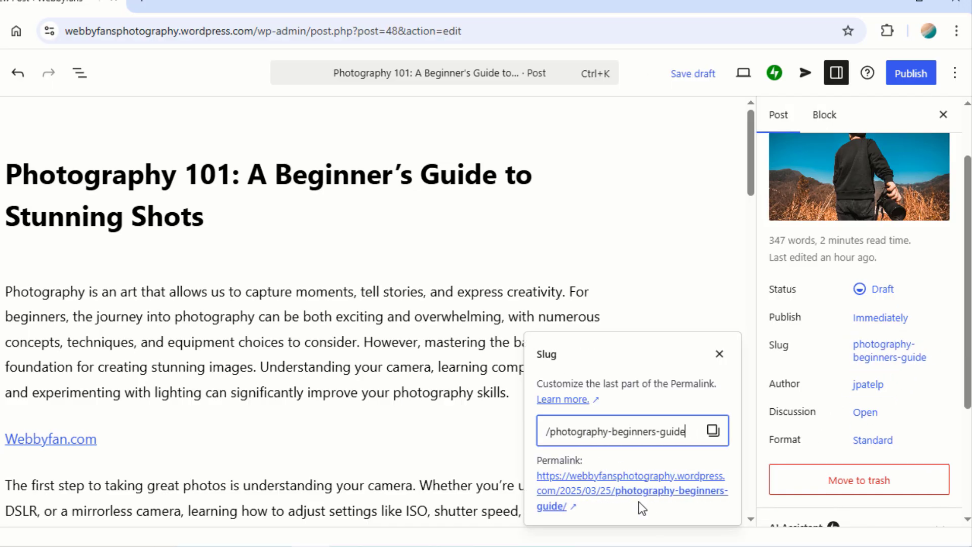
left_click(719, 283)
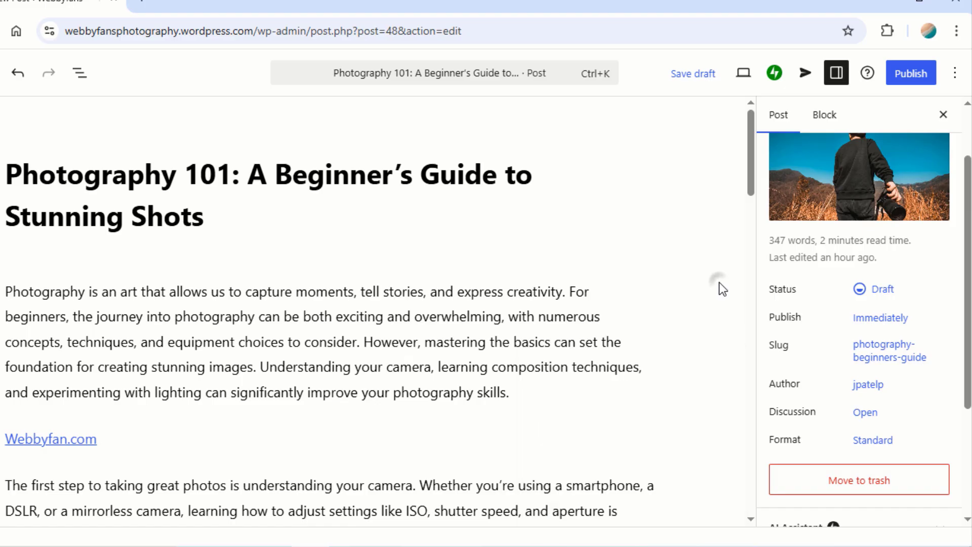
Step: Assign the post to the Beginner's Guide category
scroll(923, 386, "down", 3)
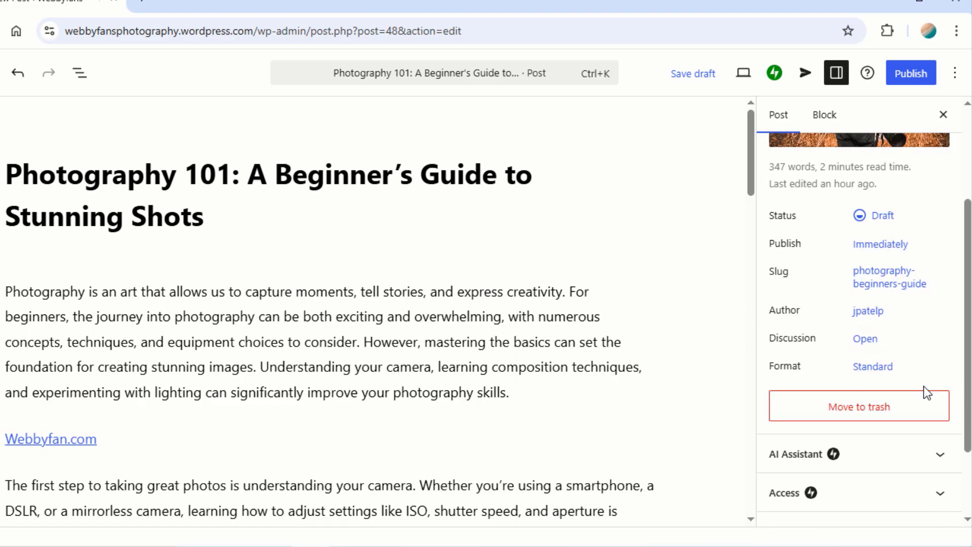
scroll(920, 390, "down", 2)
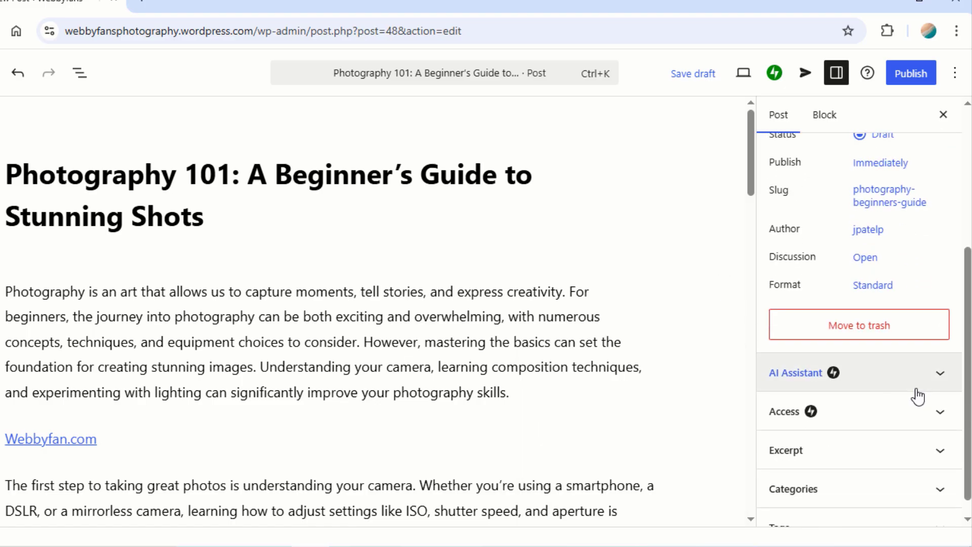
left_click(863, 476)
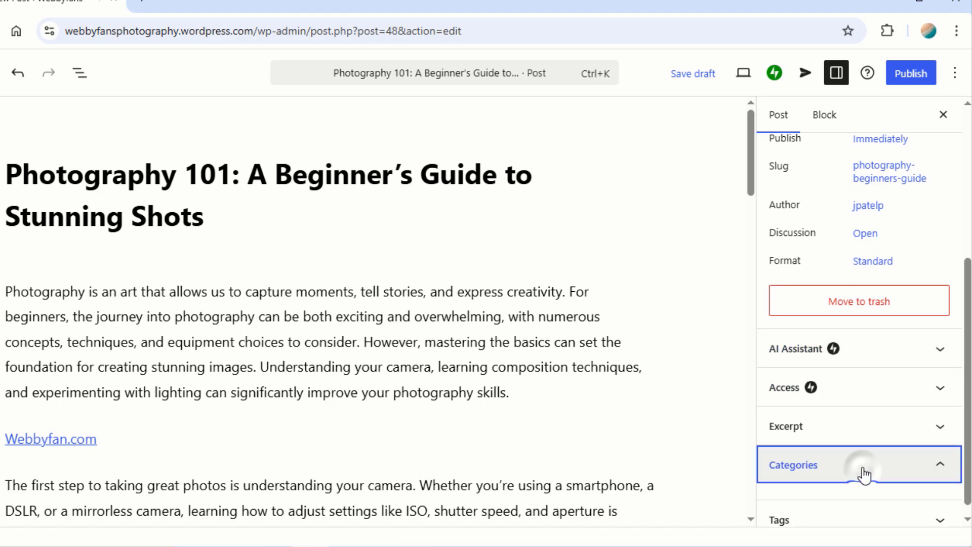
left_click(775, 385)
Step: Add the tag 'Photography' to the post
left_click(871, 502)
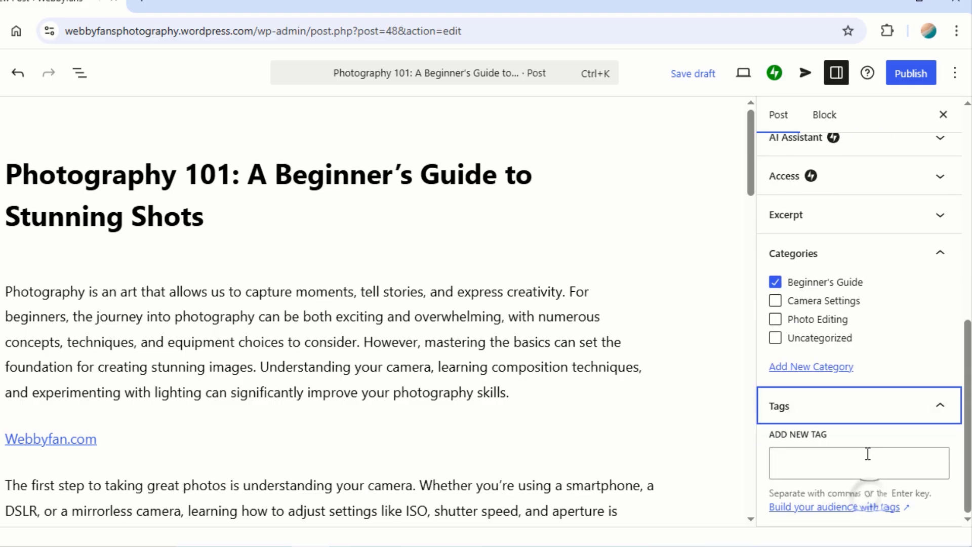
left_click(815, 463)
type("Photography")
key("Return")
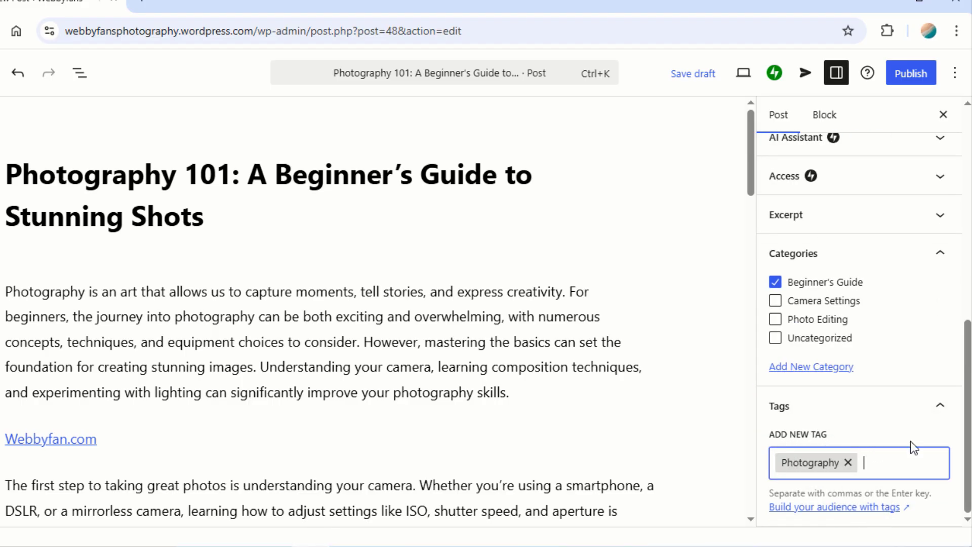
scroll(913, 441, "up", 5)
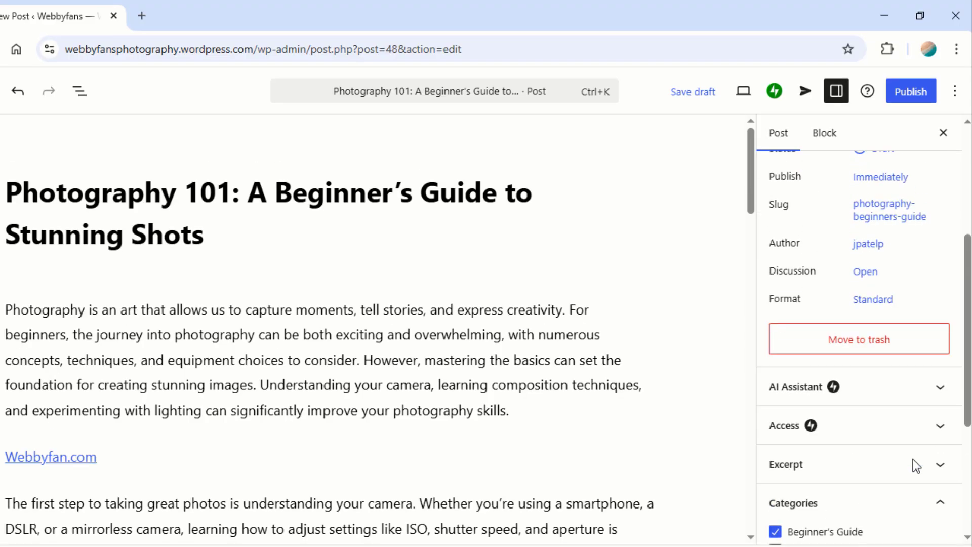
scroll(913, 459, "up", 5)
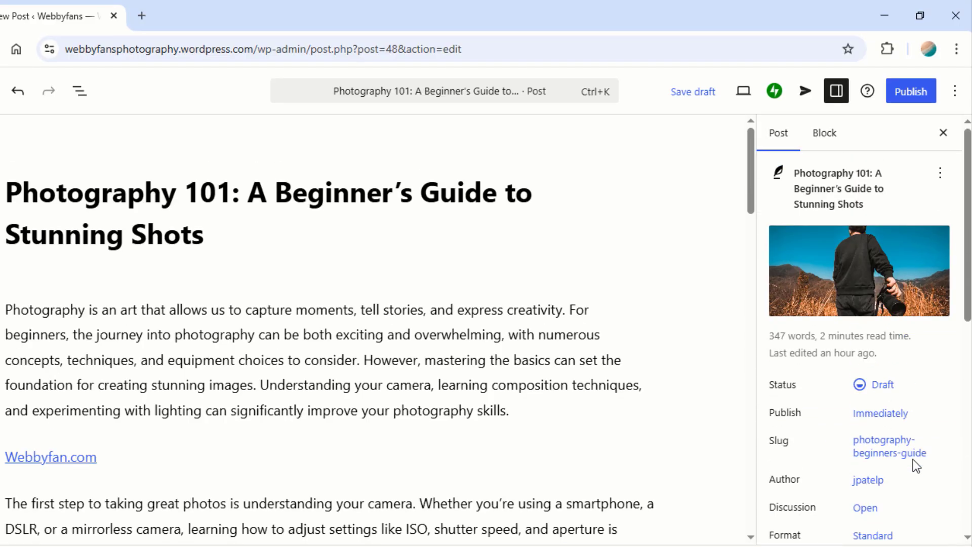
Step: Publish the Photography 101 post and view its live page with the photo and video
left_click(909, 95)
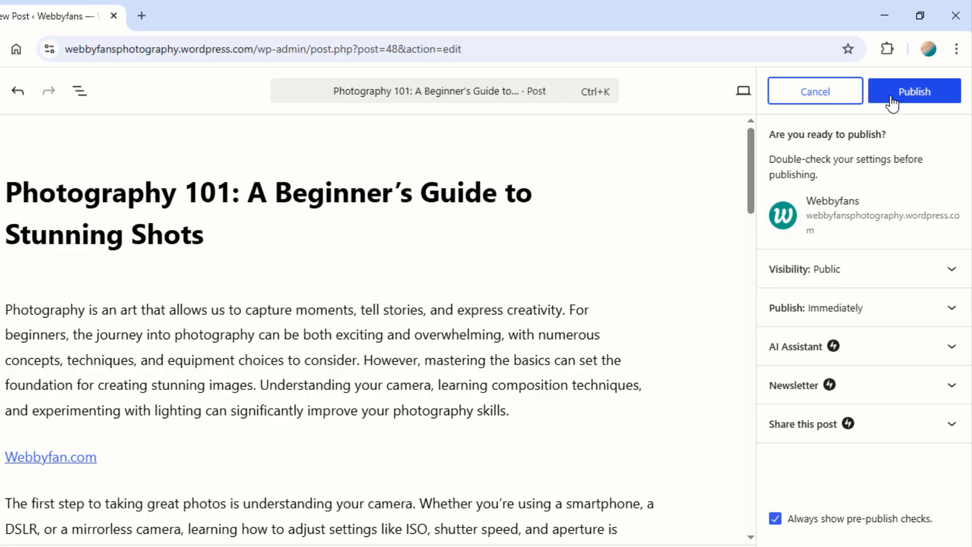
left_click(891, 98)
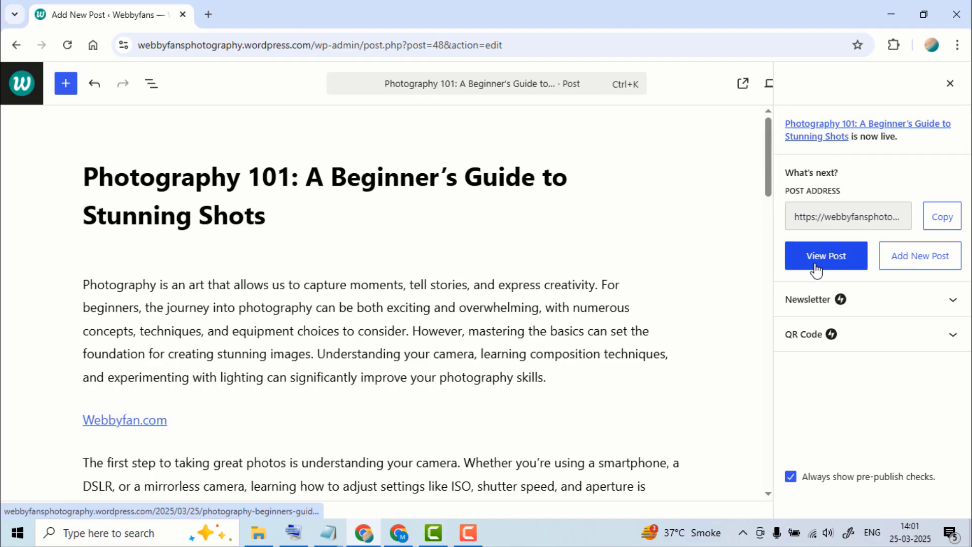
left_click(819, 269)
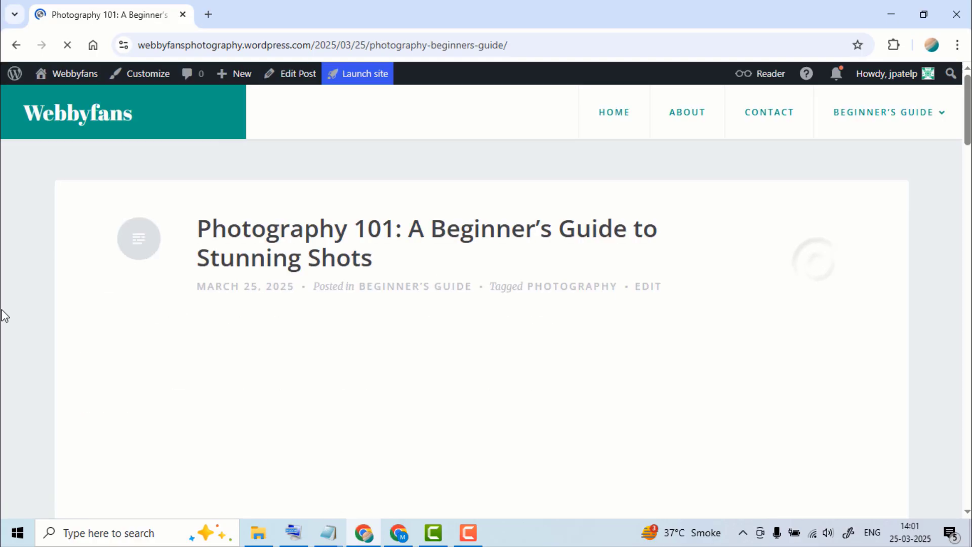
scroll(15, 310, "down", 10)
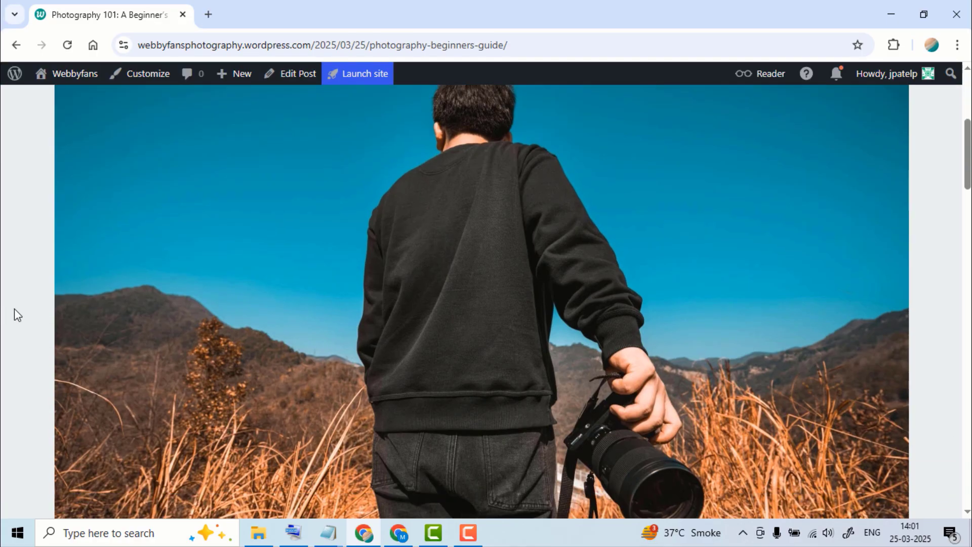
scroll(117, 311, "down", 15)
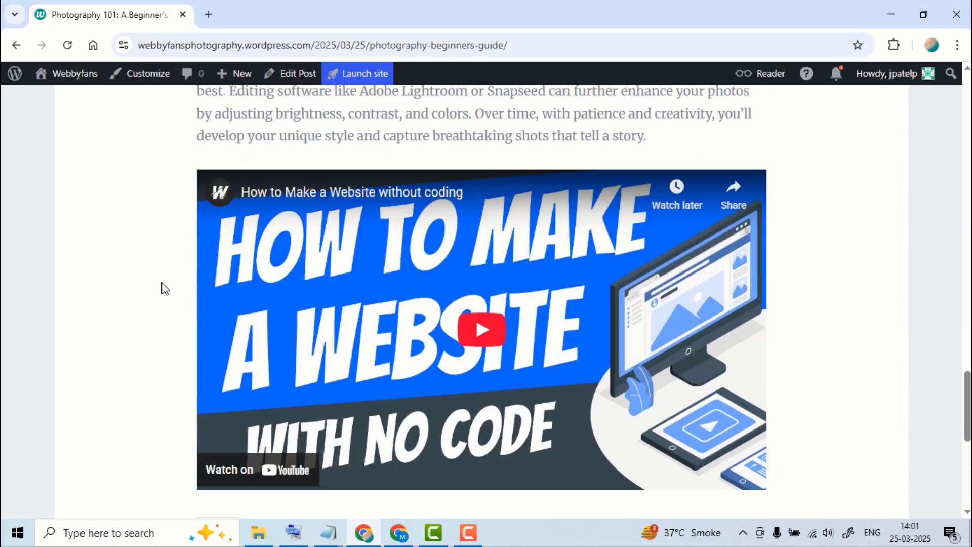
scroll(165, 288, "down", 11)
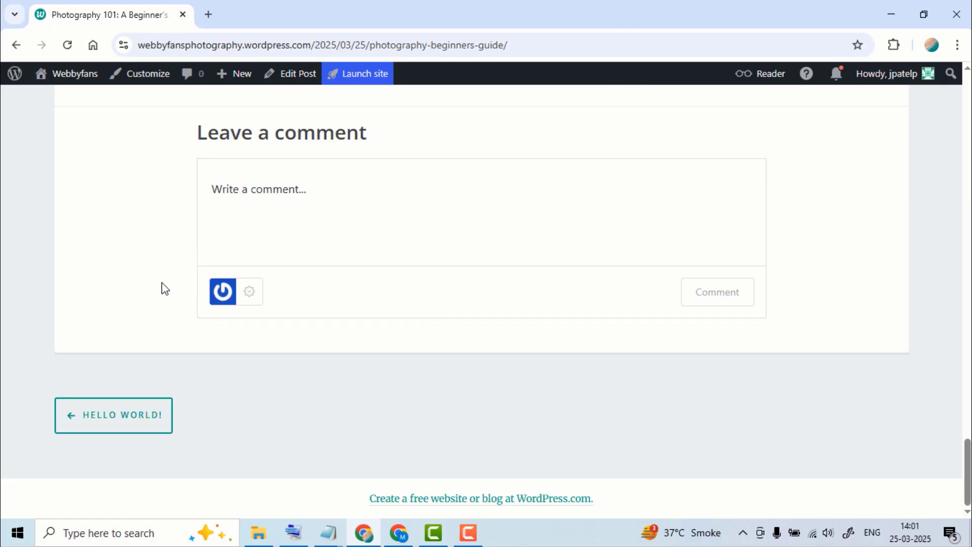
scroll(165, 289, "up", 6)
scroll(165, 288, "up", 20)
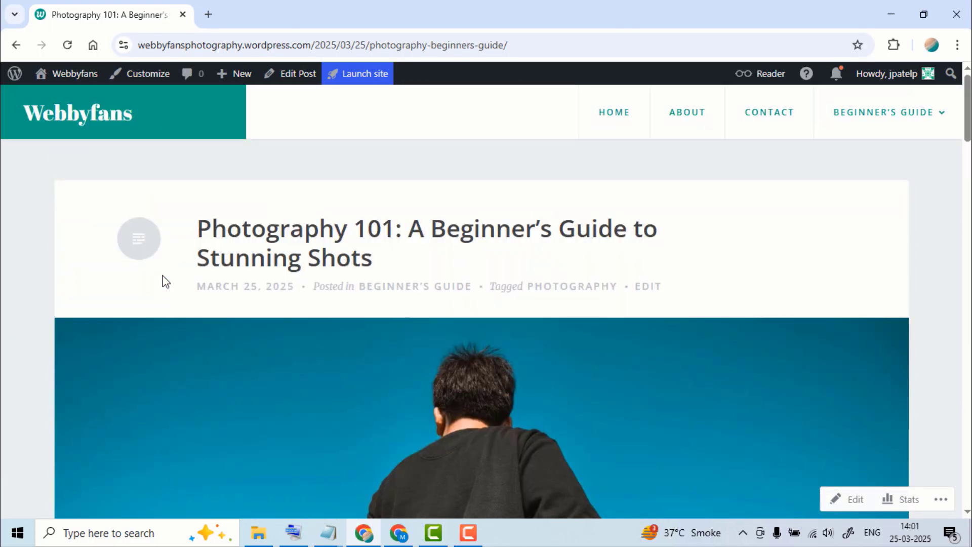
Step: Trash the Hello World post, delete it permanently from Trash, then list only Published posts
mouse_move(78, 72)
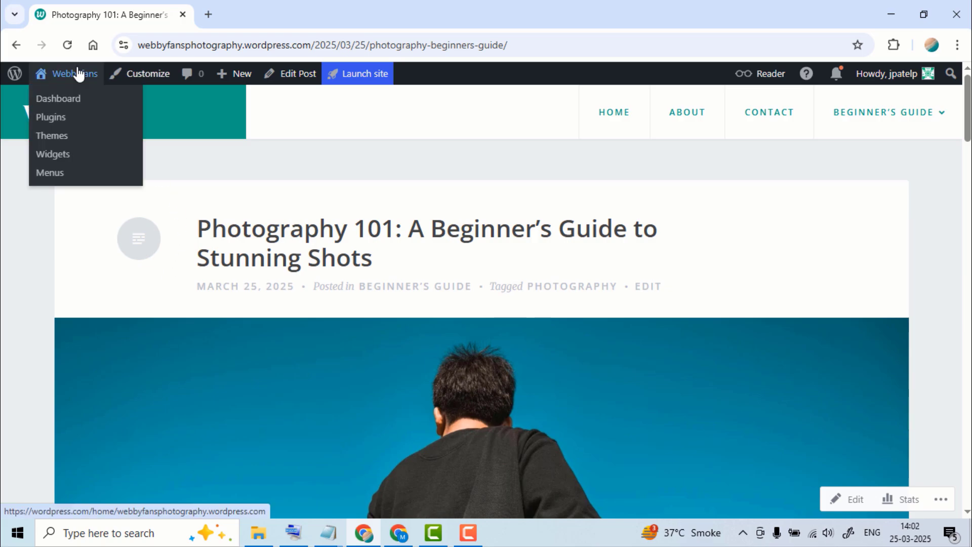
left_click(46, 100)
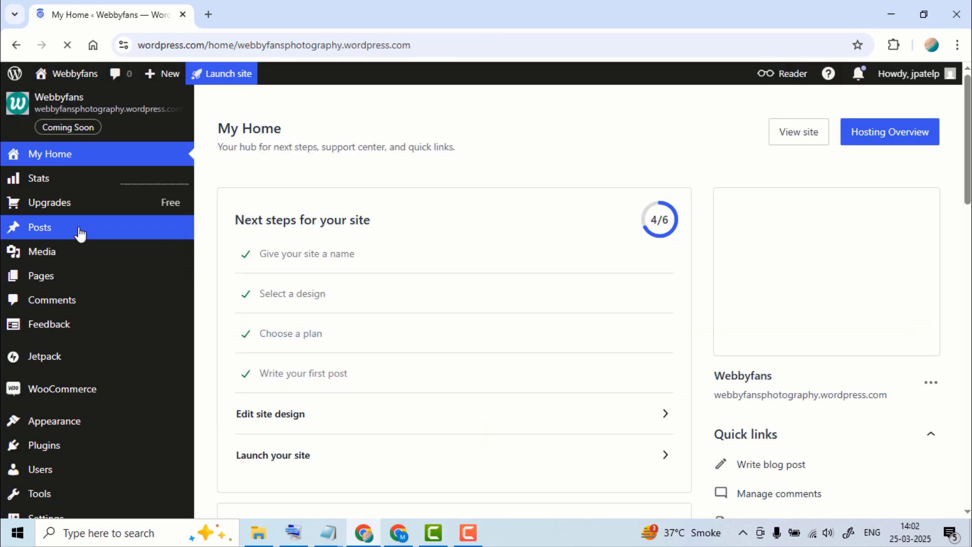
left_click(218, 277)
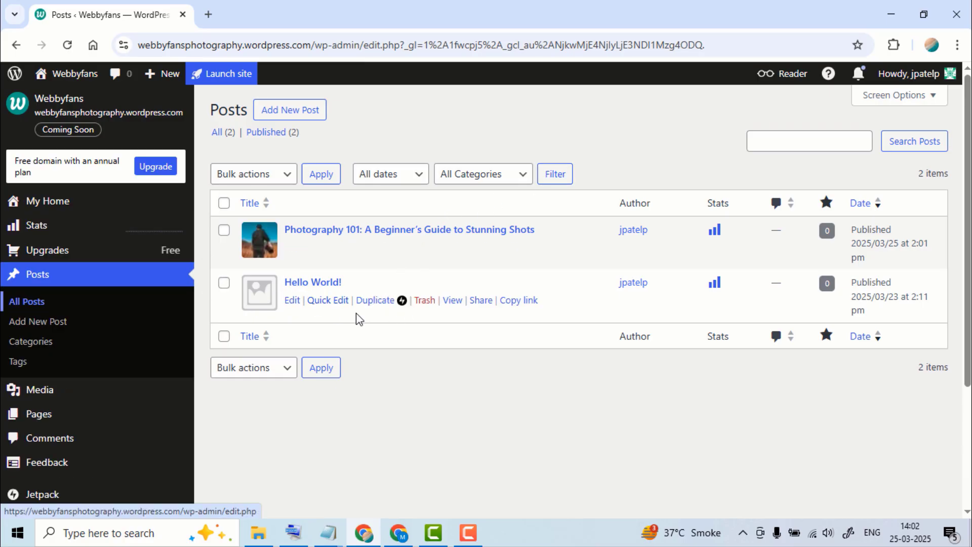
left_click(424, 300)
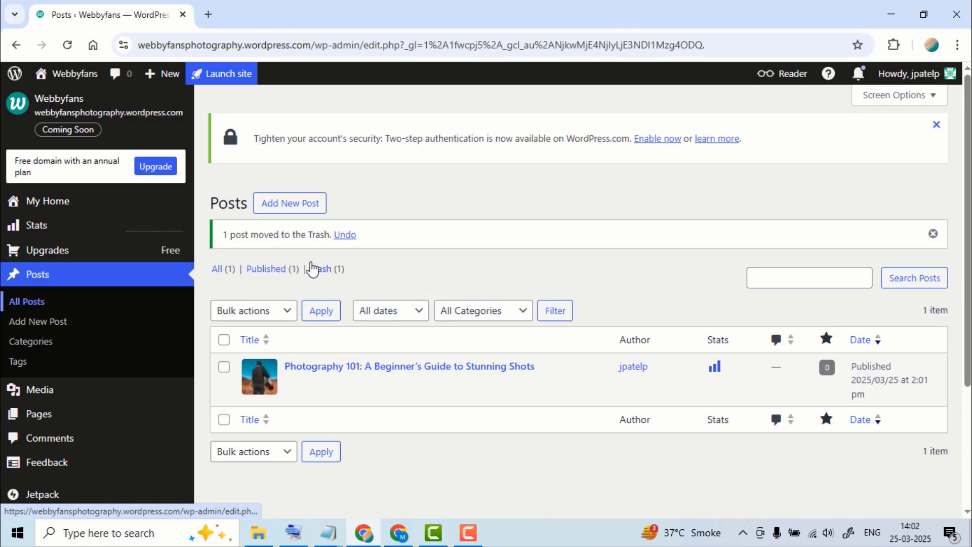
left_click(333, 272)
left_click(412, 252)
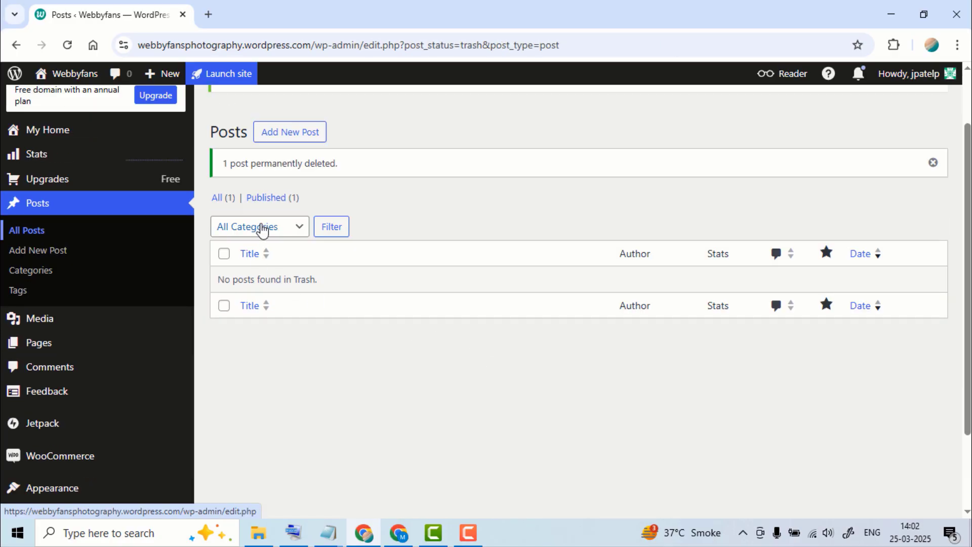
left_click(267, 198)
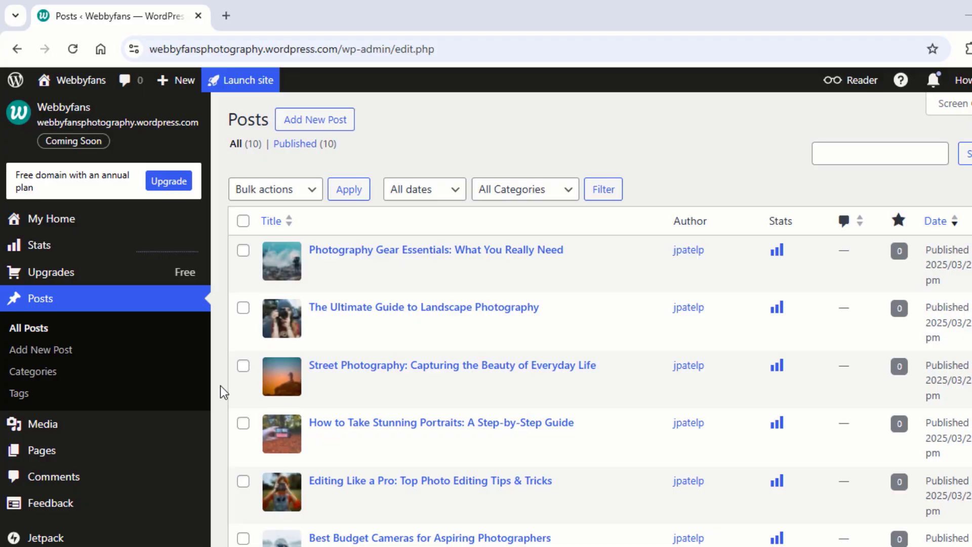
Step: Go to Pages > All Pages and edit the empty ABOUT page
scroll(223, 392, "down", 6)
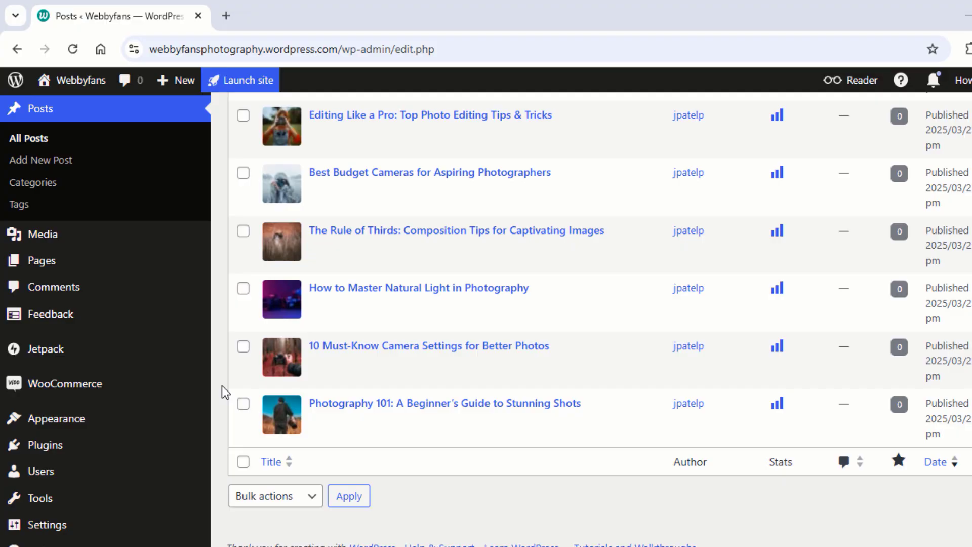
mouse_move(93, 265)
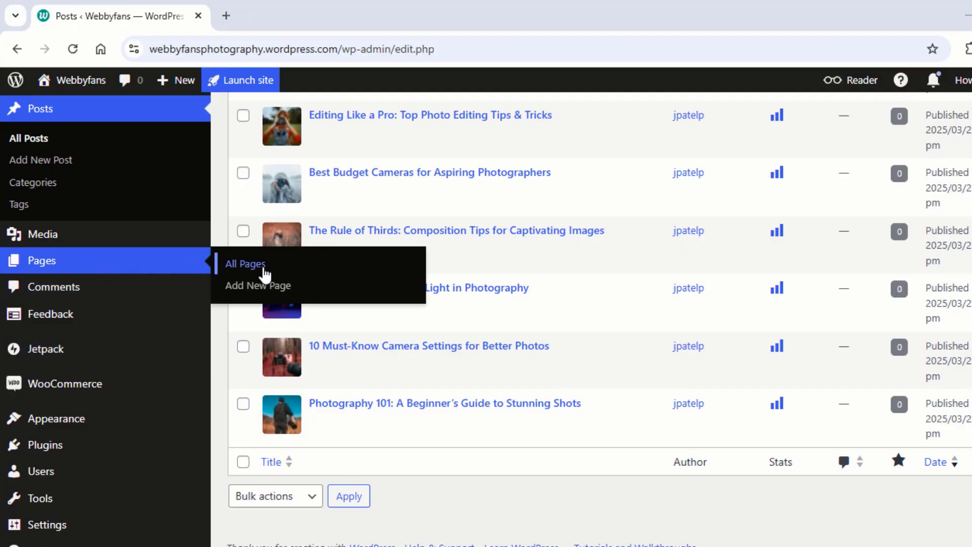
left_click(264, 271)
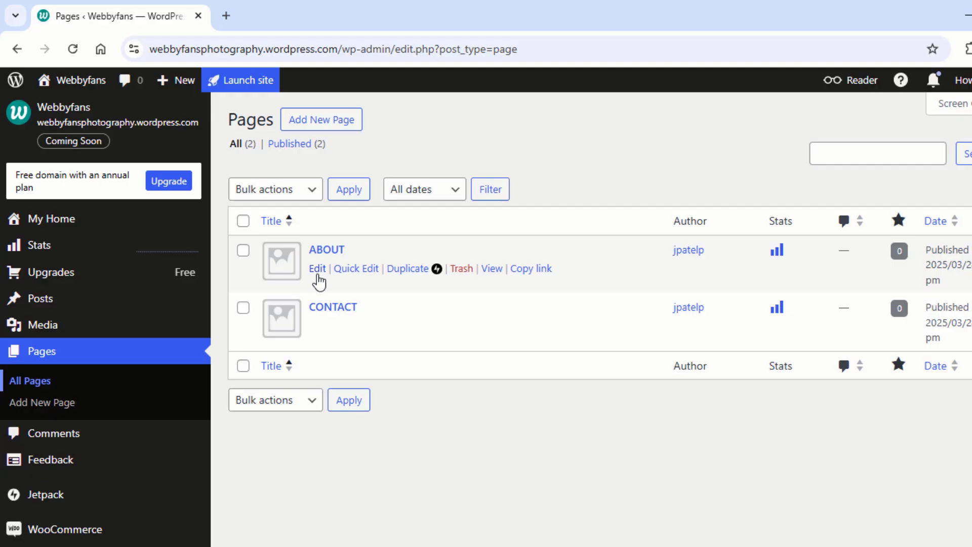
left_click(317, 269)
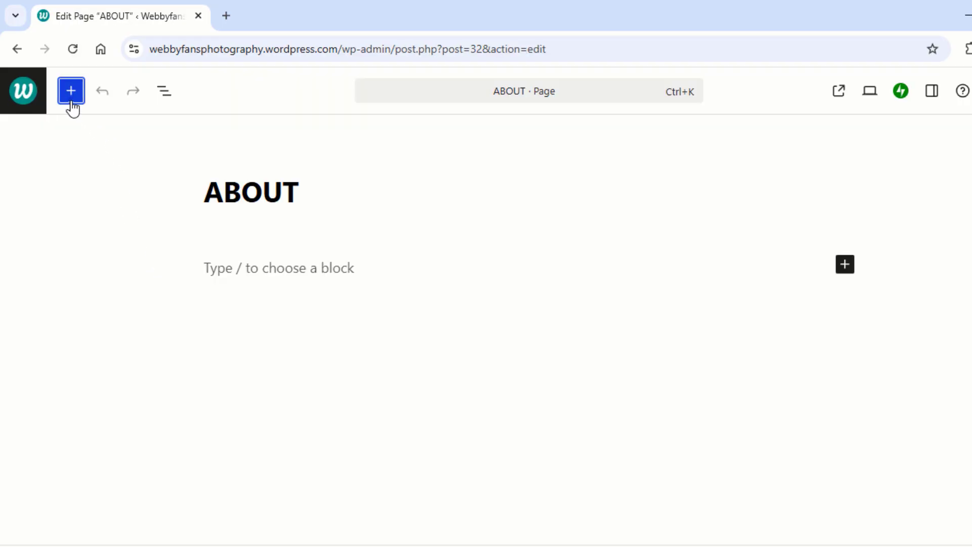
Step: Insert the About 1 pattern from the About patterns into the ABOUT page
left_click(72, 103)
left_click(88, 148)
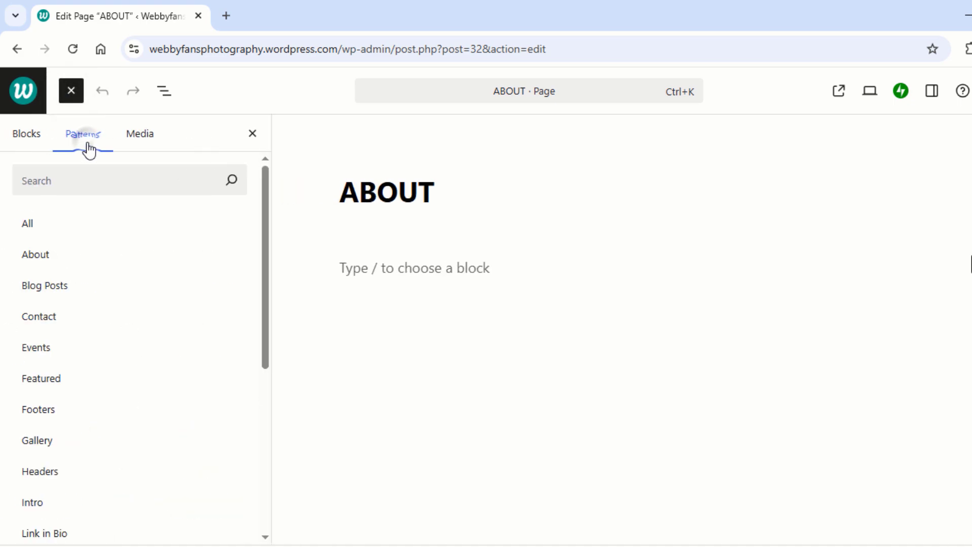
left_click(74, 257)
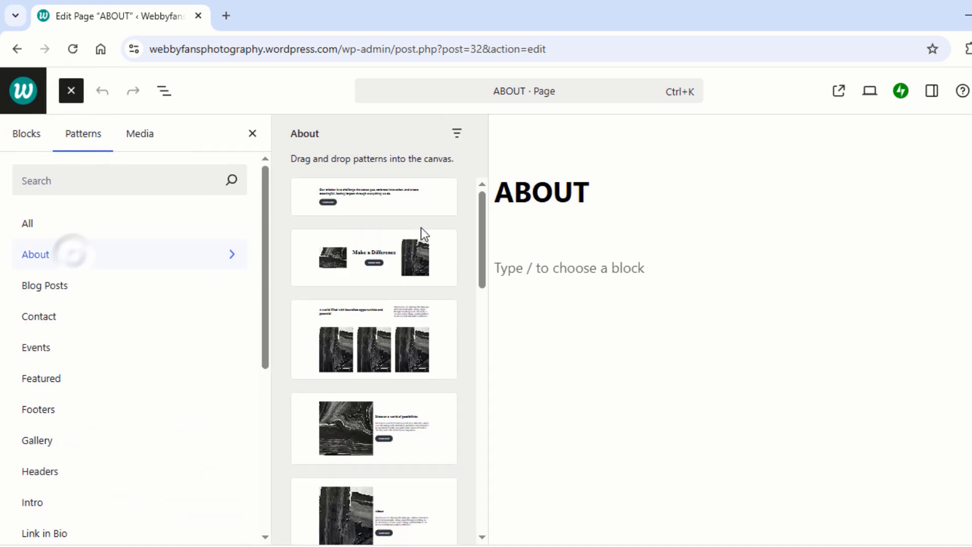
scroll(401, 289, "down", 15)
scroll(401, 289, "up", 12)
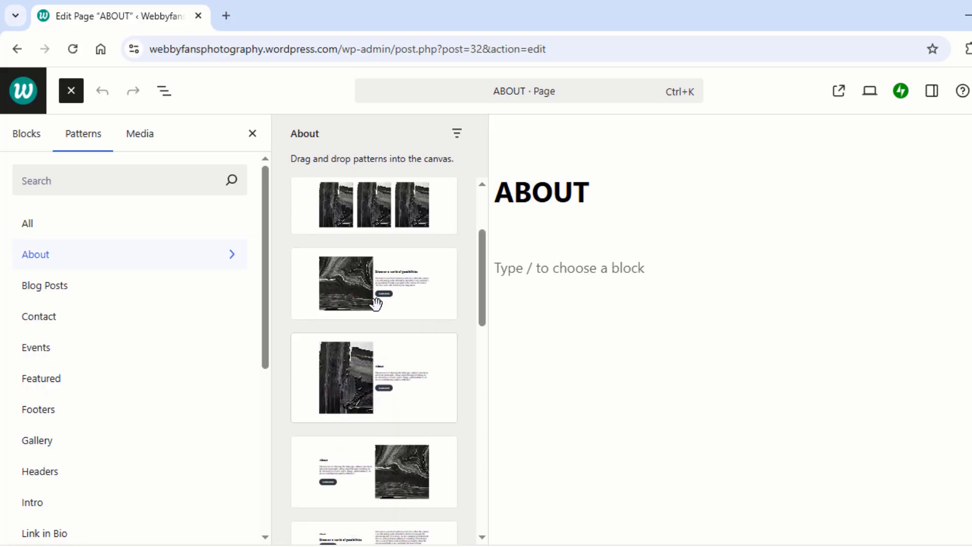
left_click(367, 288)
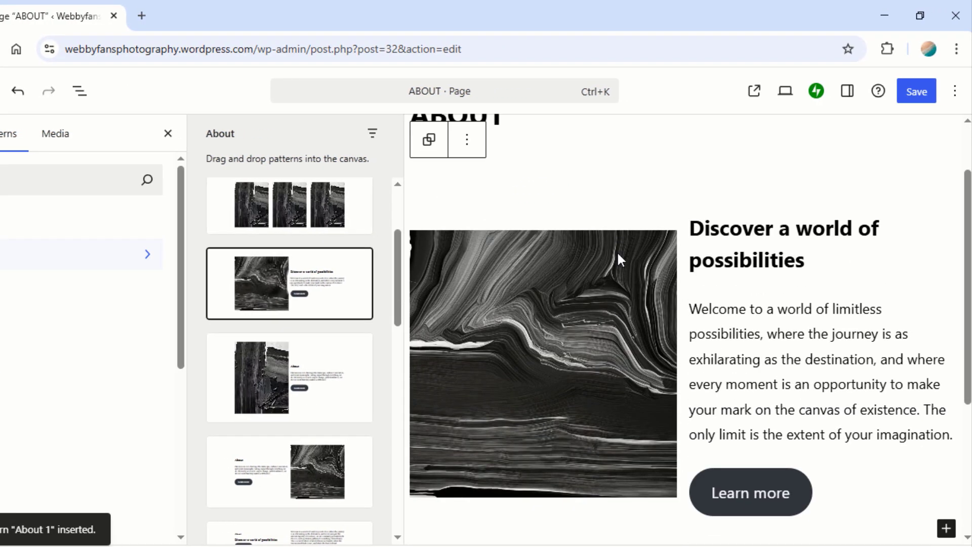
Step: Replace the pattern's sample image with the purple camera photo from the Media Library
left_click(618, 299)
left_click(770, 206)
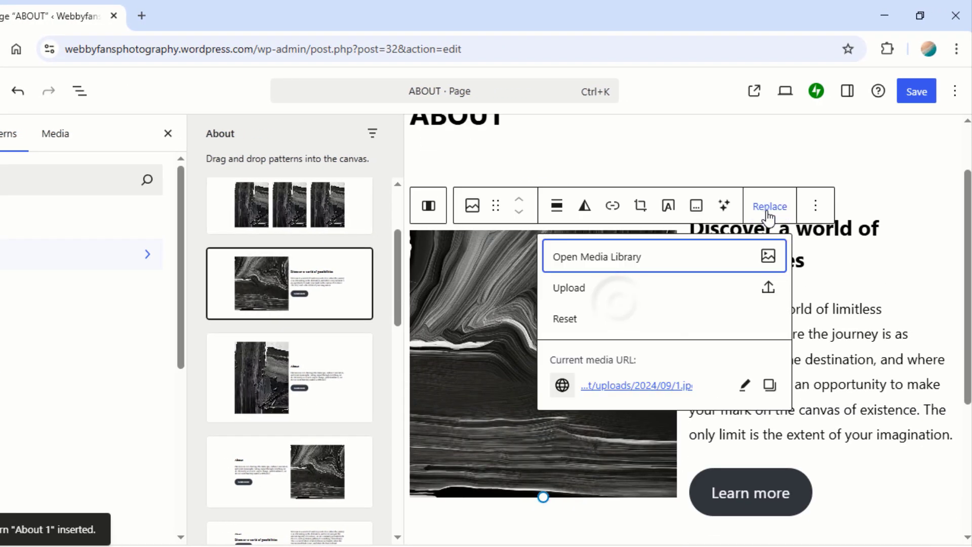
left_click(671, 264)
left_click(23, 379)
left_click(911, 518)
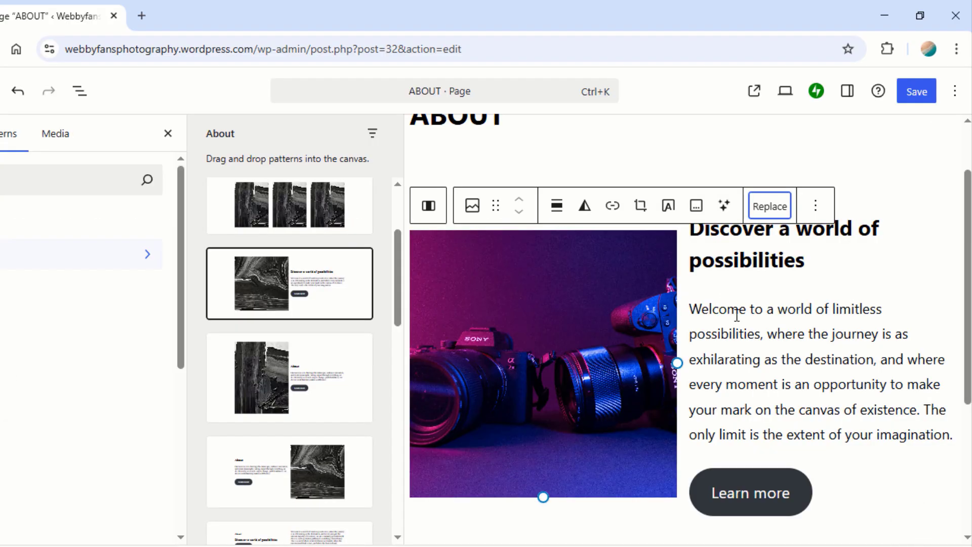
Step: Delete the pattern's Learn more button
left_click(739, 491)
left_click(953, 443)
left_click(782, 392)
left_click(954, 442)
scroll(820, 379, "down", 1)
left_click(820, 393)
Step: Replace the sample paragraph with the Webbyfan Photography welcome text and save the page
left_click(747, 400)
triple_click(782, 311)
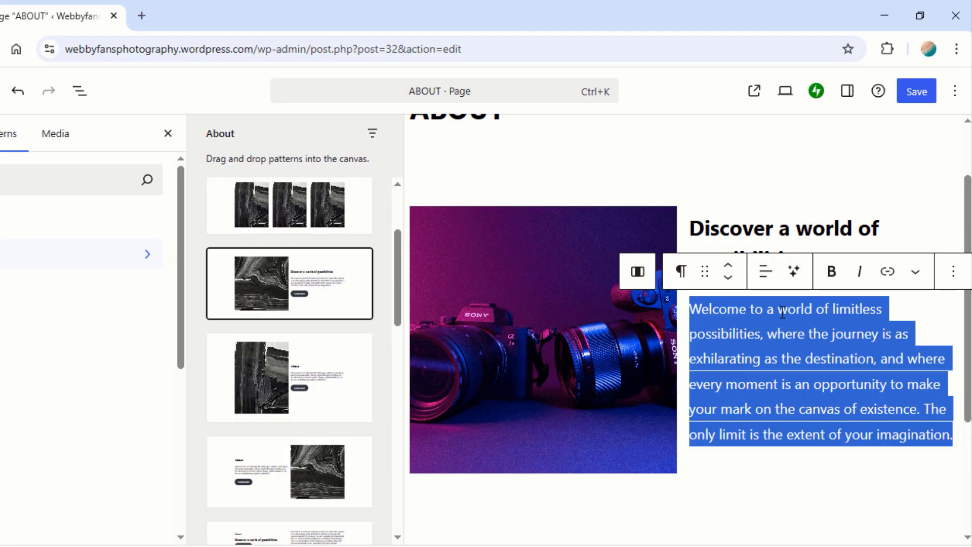
key("BackSpace")
type("Welcome to Webbyfan Photography, your ultimate destination for all things photography! Whether you’re a beginner exploring the world of cameras or a seasoned photographer looking to refine your skills, we are here to guide and inspire you. Our mission is to provide valuable photography tips, gear recommendations, and creative techniques to help you capture stunning images. Photography is more than just taking pictures—it’s about telling stories, preserving memories, and expressing creativity through the lens.")
scroll(810, 329, "up", 4)
left_click(912, 180)
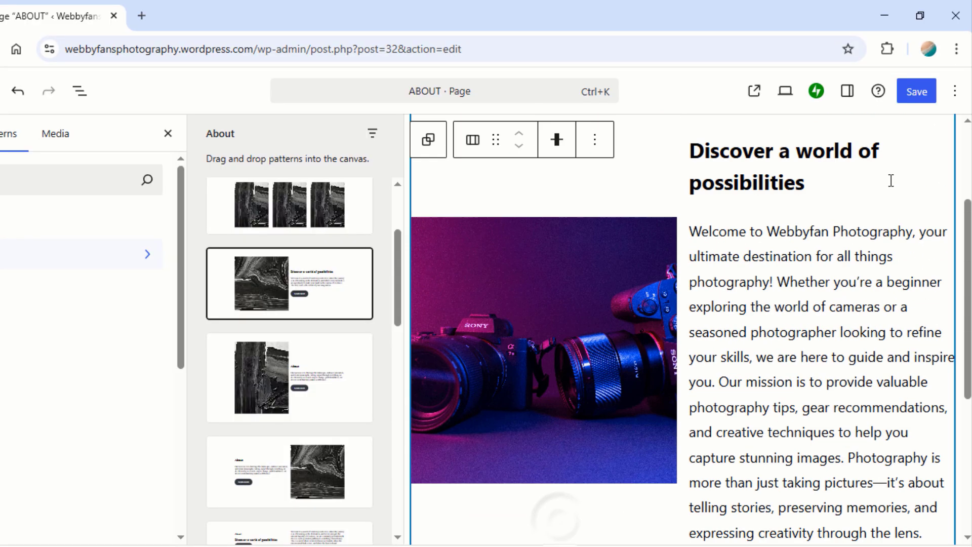
left_click(914, 102)
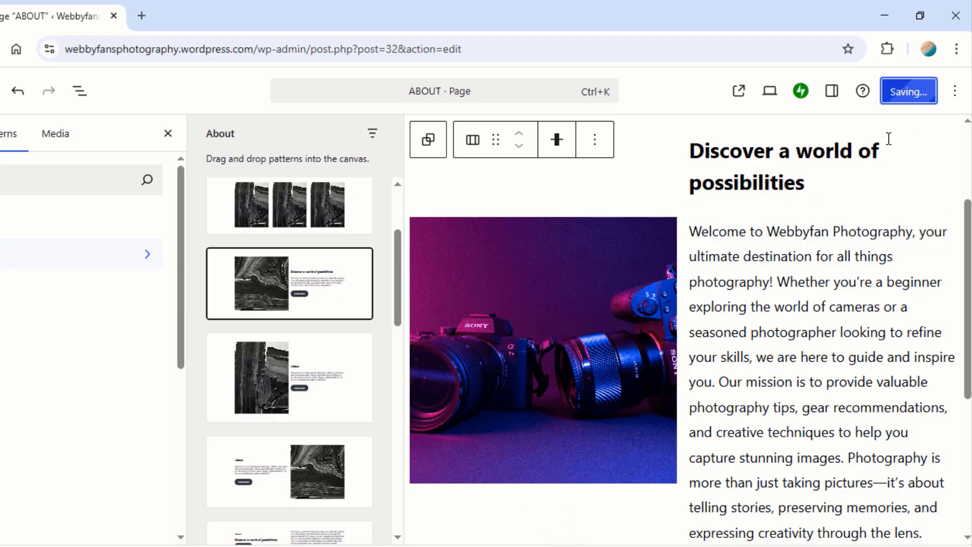
left_click(168, 133)
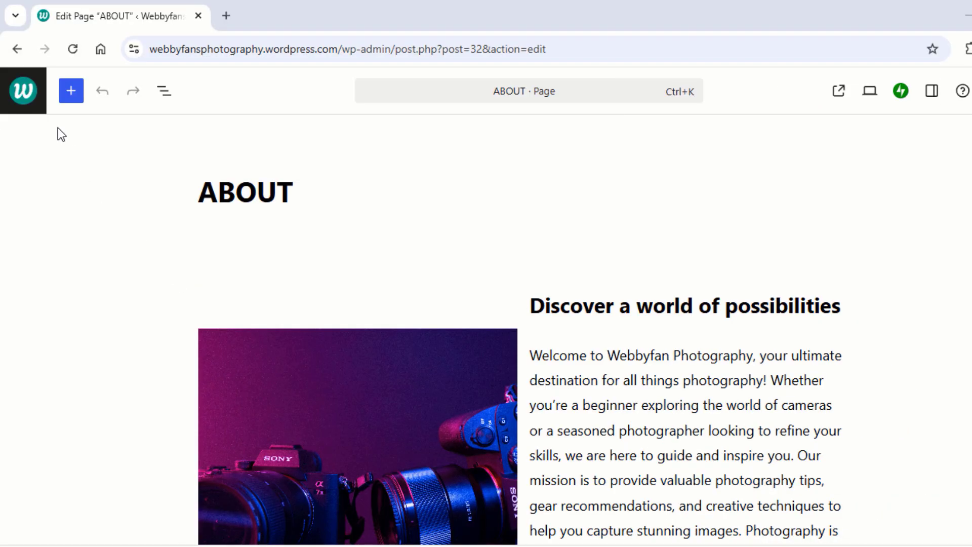
Step: Edit the CONTACT page and insert the Contact 2 pattern
left_click(31, 109)
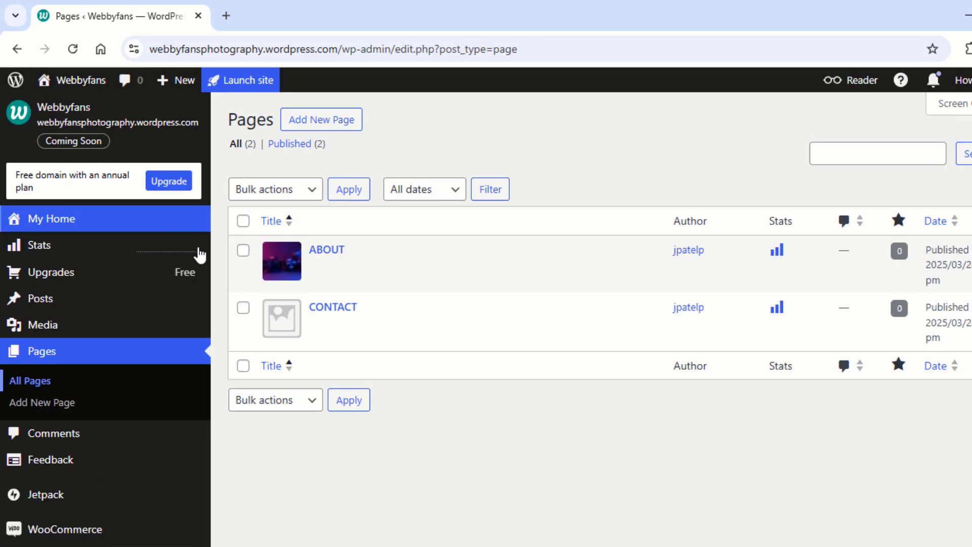
left_click(318, 327)
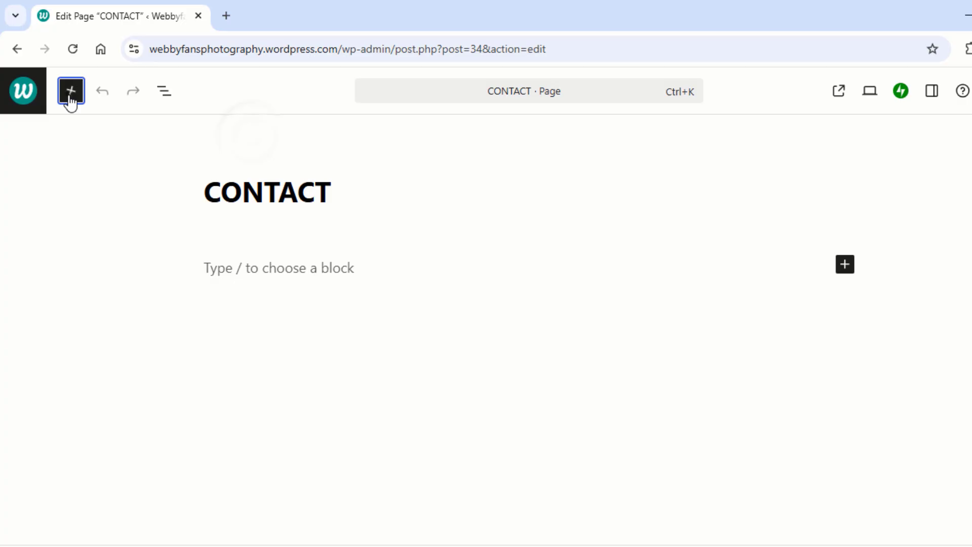
left_click(71, 91)
left_click(87, 144)
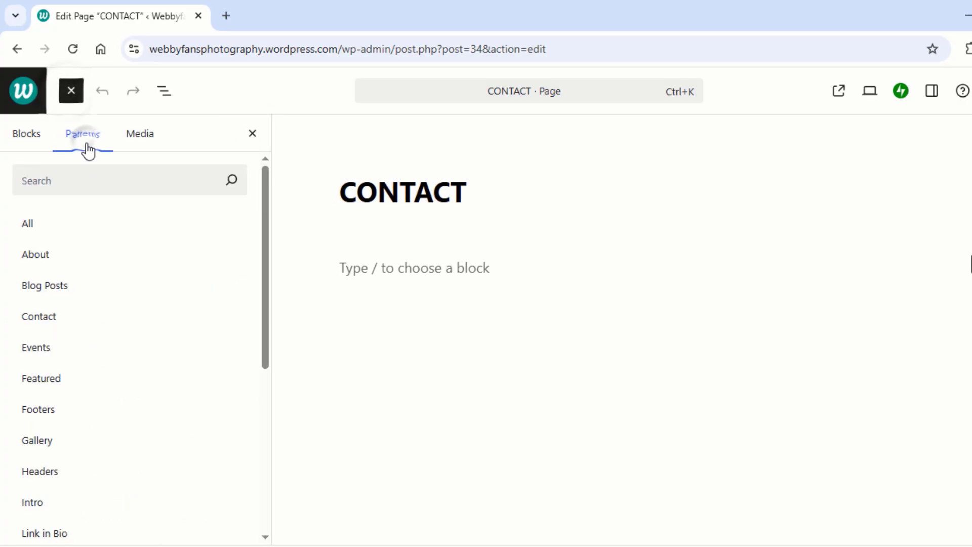
left_click(80, 319)
scroll(351, 308, "down", 15)
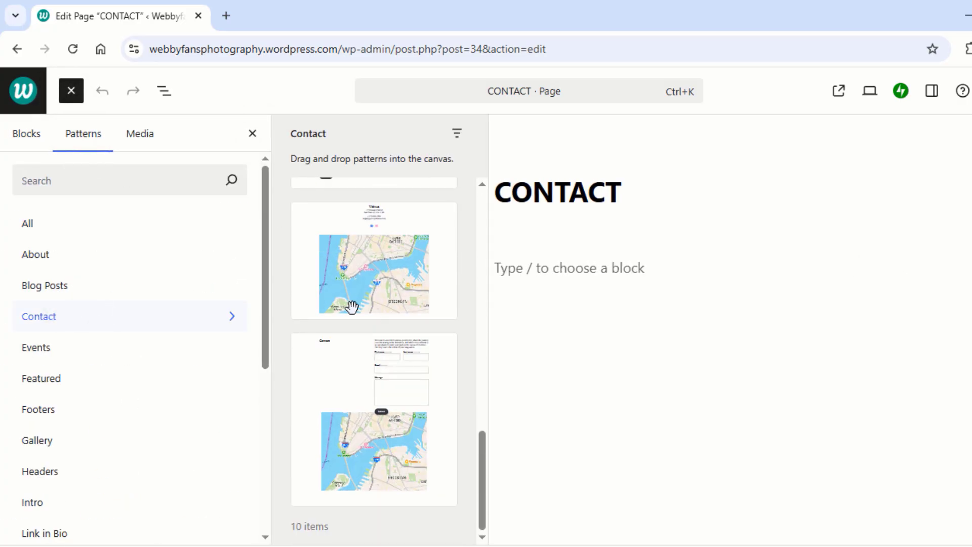
scroll(351, 308, "up", 14)
scroll(352, 308, "up", 1)
scroll(349, 306, "down", 9)
left_click(343, 302)
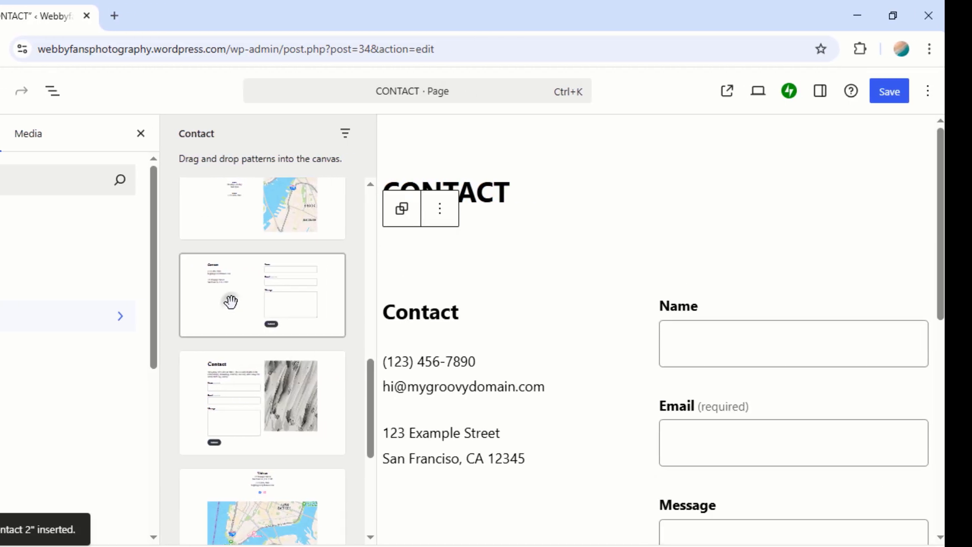
Step: Delete the pattern's Contact heading
left_click(572, 312)
left_click(745, 270)
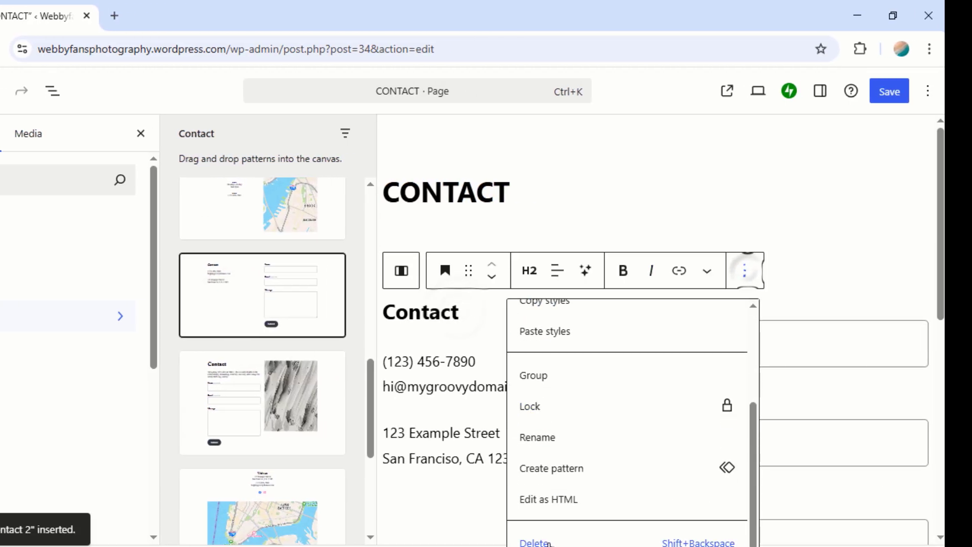
key("shift+BackSpace")
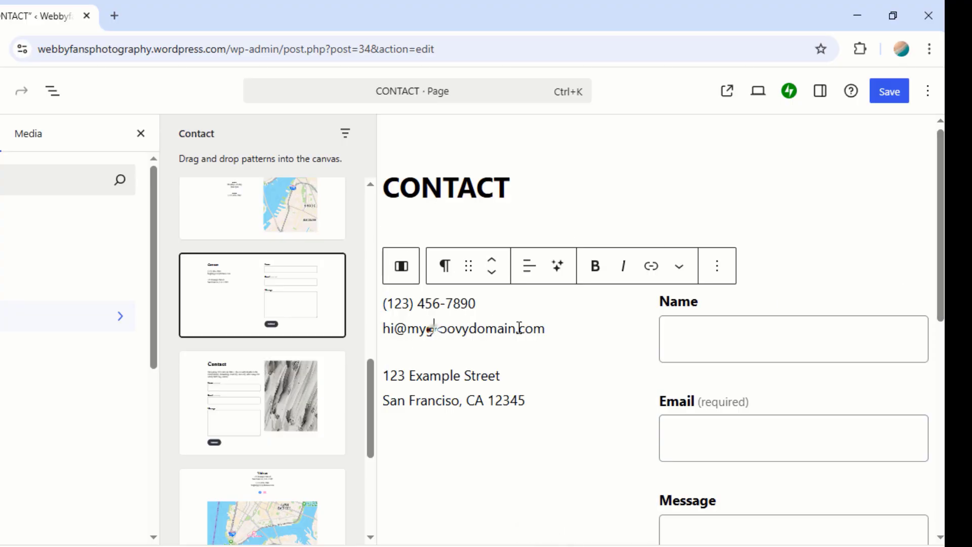
Step: Replace the sample email with the site's contact email and save the page
left_click(436, 330)
left_click(543, 330)
key("BackSpace")
key("BackSpace")
key("BackSpace")
key("BackSpace")
key("BackSpace")
key("BackSpace")
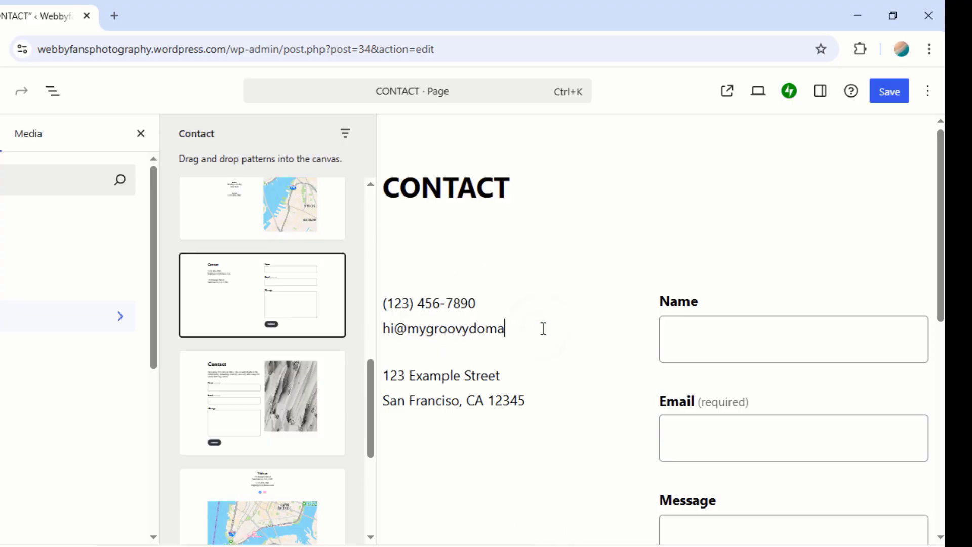
key("ctrl+v")
left_click(423, 430)
left_click(679, 198)
scroll(618, 325, "down", 1)
scroll(618, 325, "up", 1)
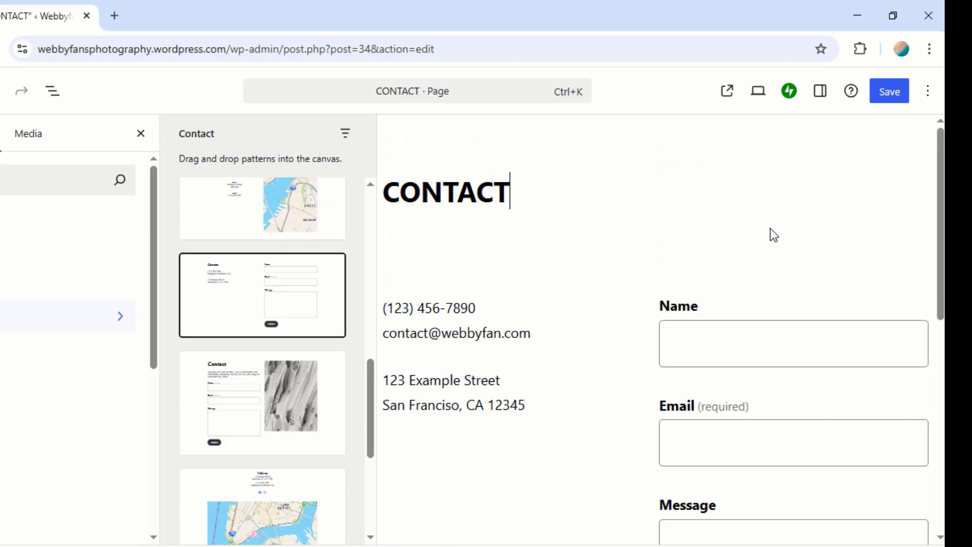
left_click(877, 100)
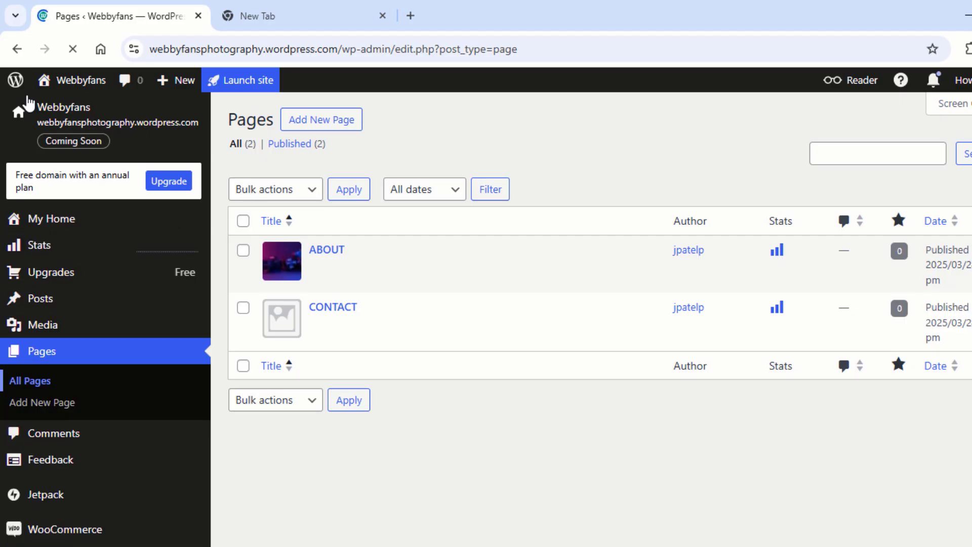
Step: Open Appearance > Customize and go to Widgets to list the three footer widget areas
scroll(101, 354, "down", 3)
mouse_move(108, 430)
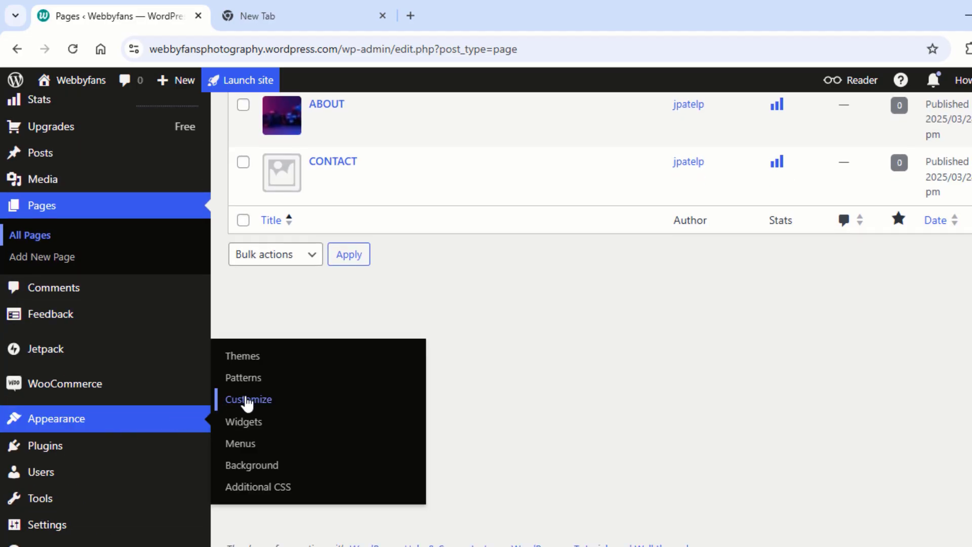
left_click(242, 400)
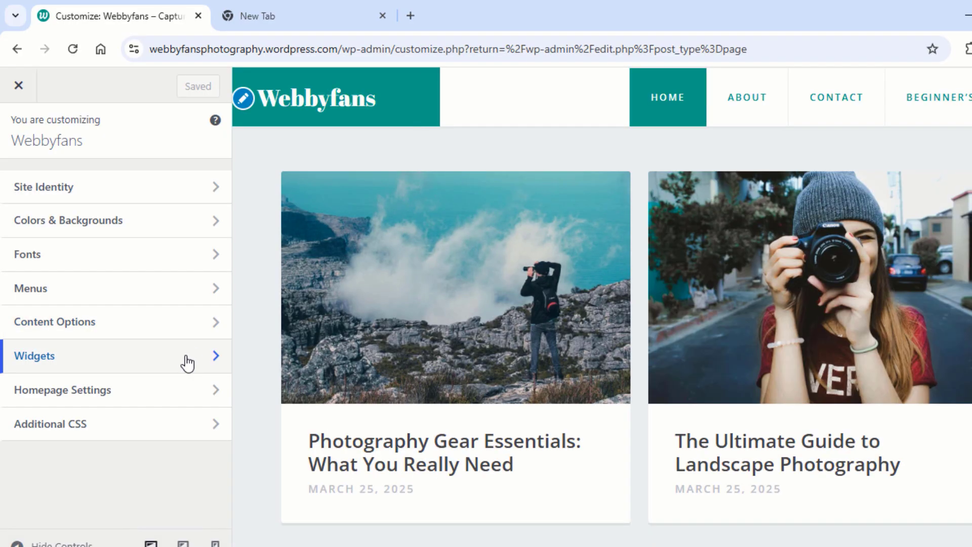
left_click(173, 365)
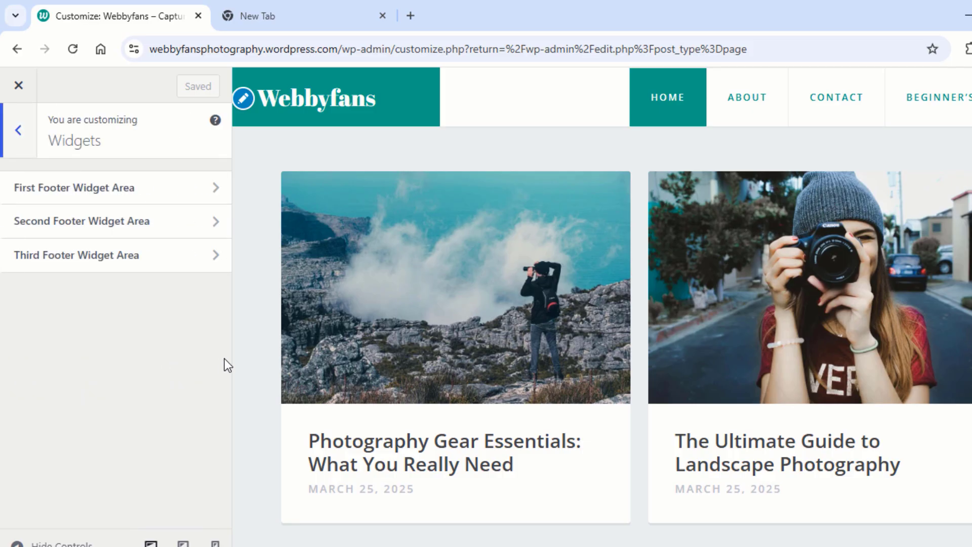
scroll(276, 349, "down", 15)
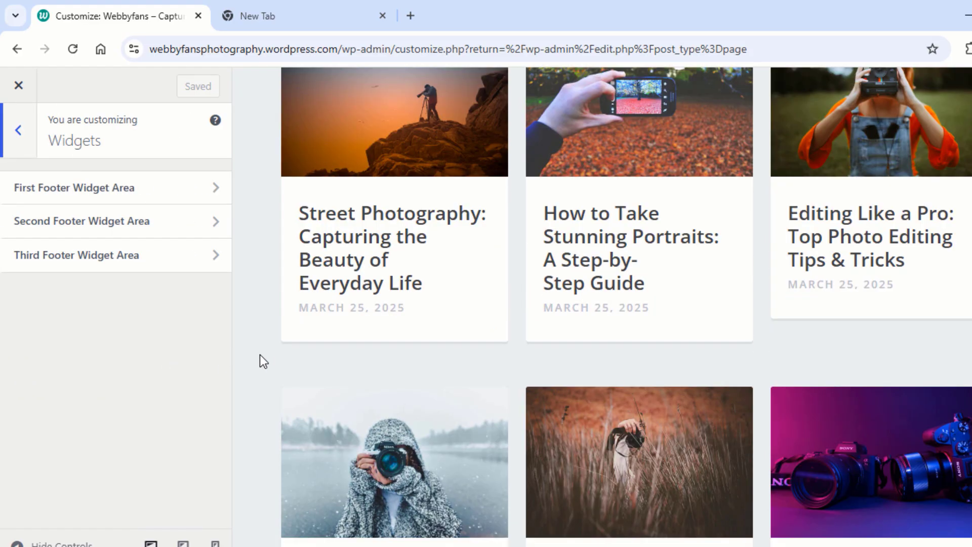
scroll(260, 355, "down", 5)
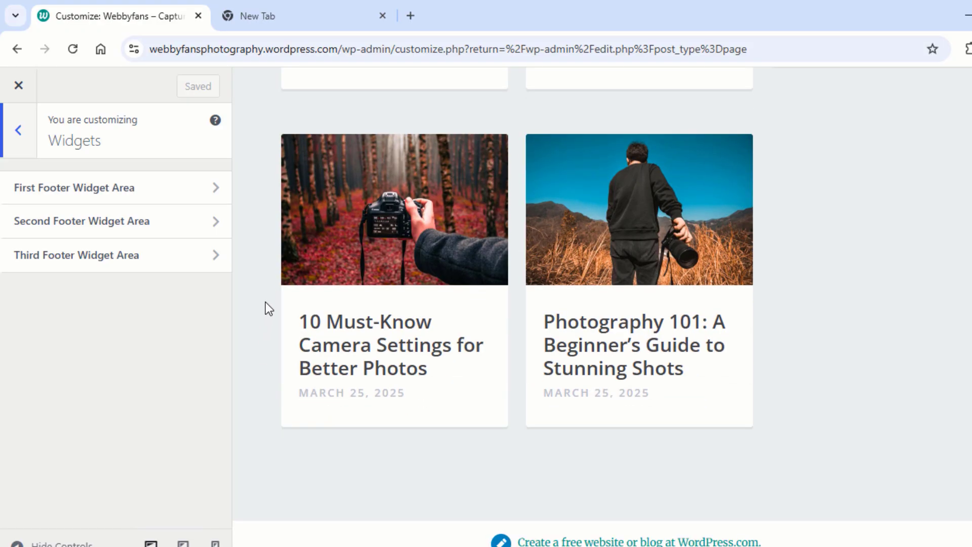
Step: Add an H4 heading 'ABOUT' to the First Footer Widget Area
left_click(221, 200)
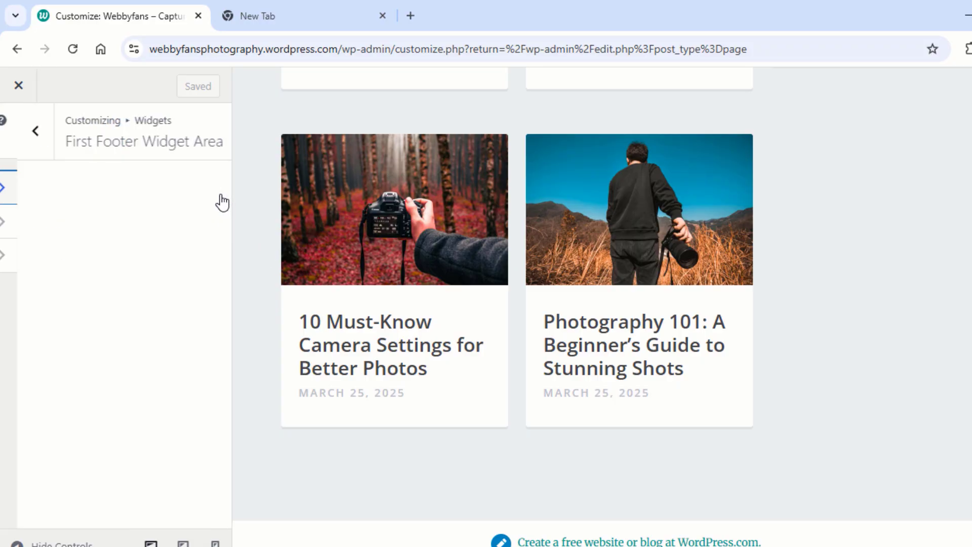
left_click(116, 282)
left_click(182, 182)
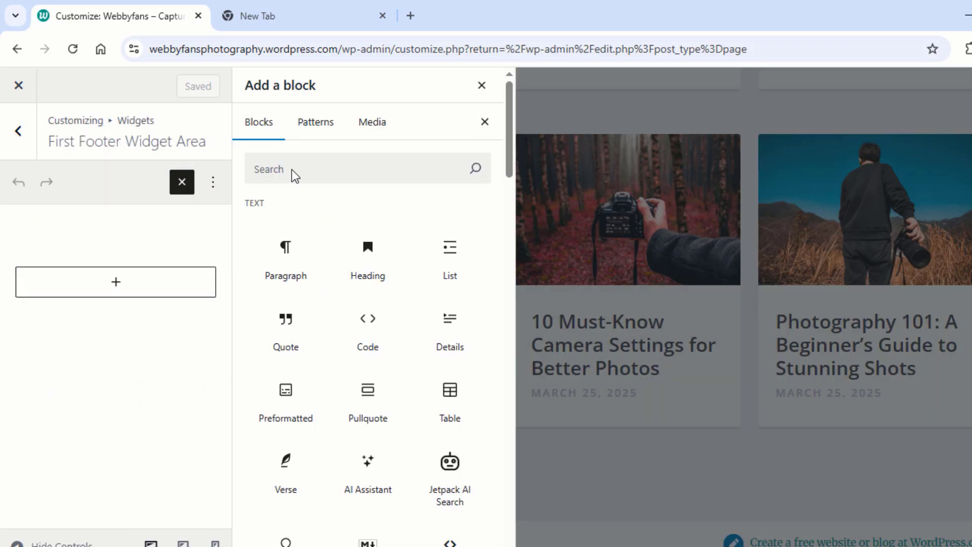
scroll(314, 202, "down", 12)
scroll(316, 268, "down", 10)
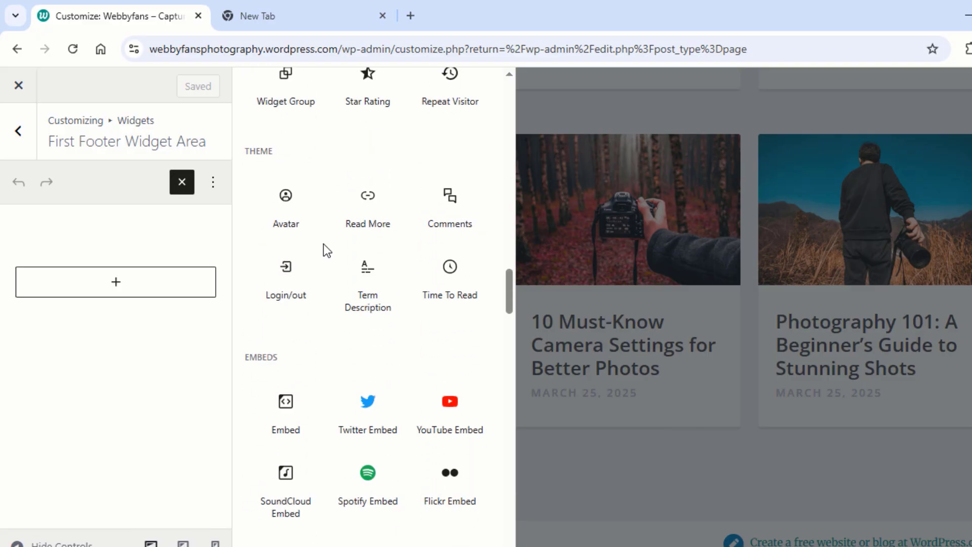
scroll(328, 340, "down", 5)
scroll(329, 347, "down", 6)
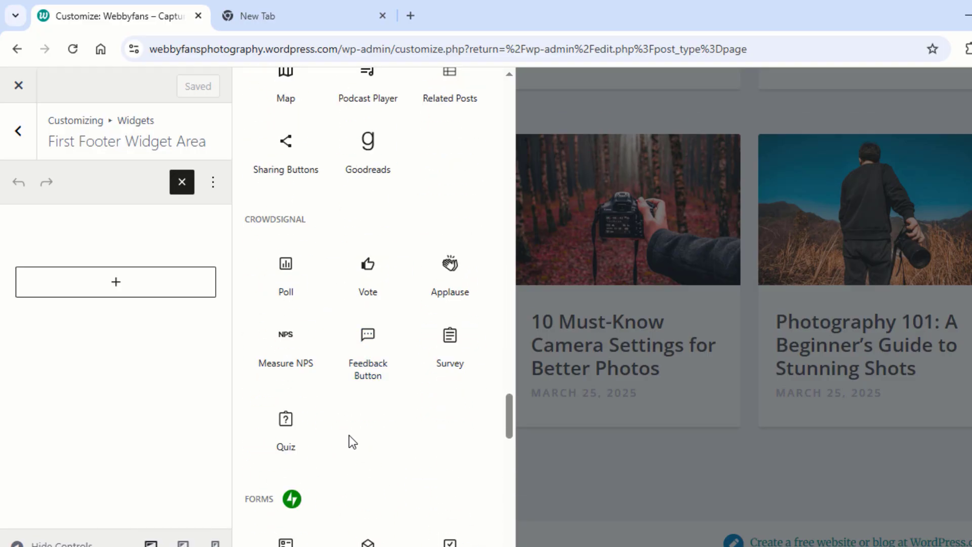
scroll(349, 442, "down", 6)
scroll(351, 442, "up", 20)
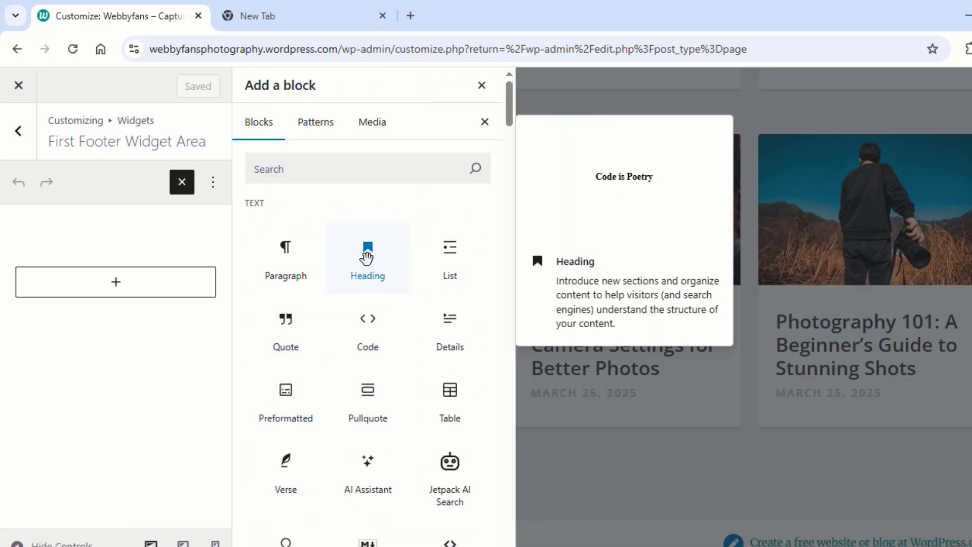
left_click(366, 259)
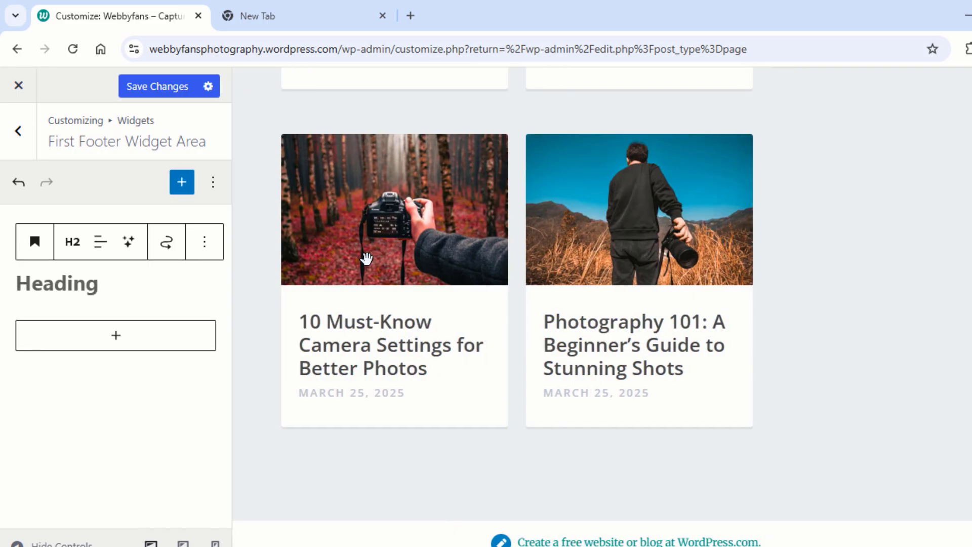
type("ABOUT")
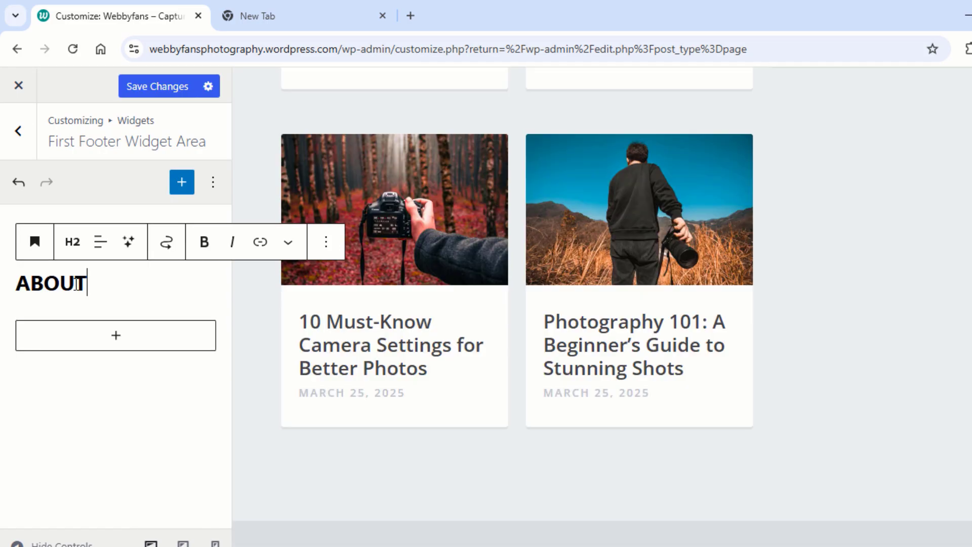
left_click(73, 241)
left_click(104, 386)
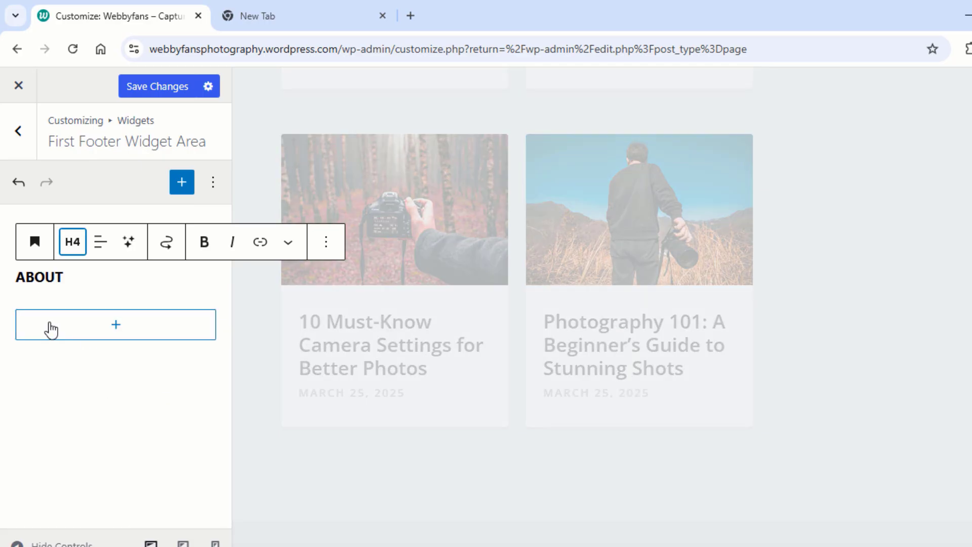
Step: Add the pasted welcome paragraph under ABOUT and group it with the heading
left_click(114, 330)
left_click(56, 436)
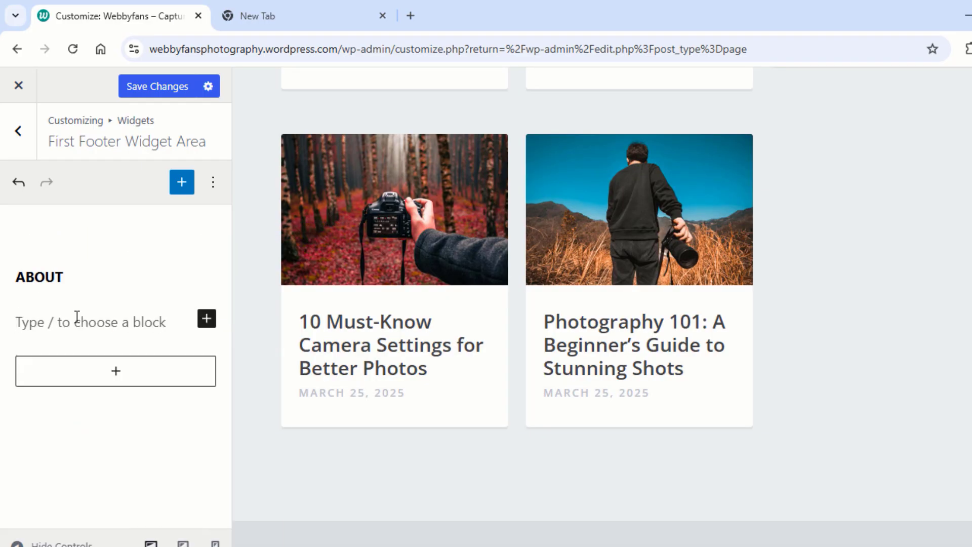
type("Welcome to , your ultimate destination for all things photography! Whether you’re a beginner exploring the world of cameras or a seasoned photographer looking to refine your skills, we are here to guide and inspire you. Our mission is to provide valuable photography tips, gear recommendations, and creative techniques to help you capture stunning images. Photography is more than just taking pictures—it’s about telling stories, preserving memories, and expressing creativity through the lens.")
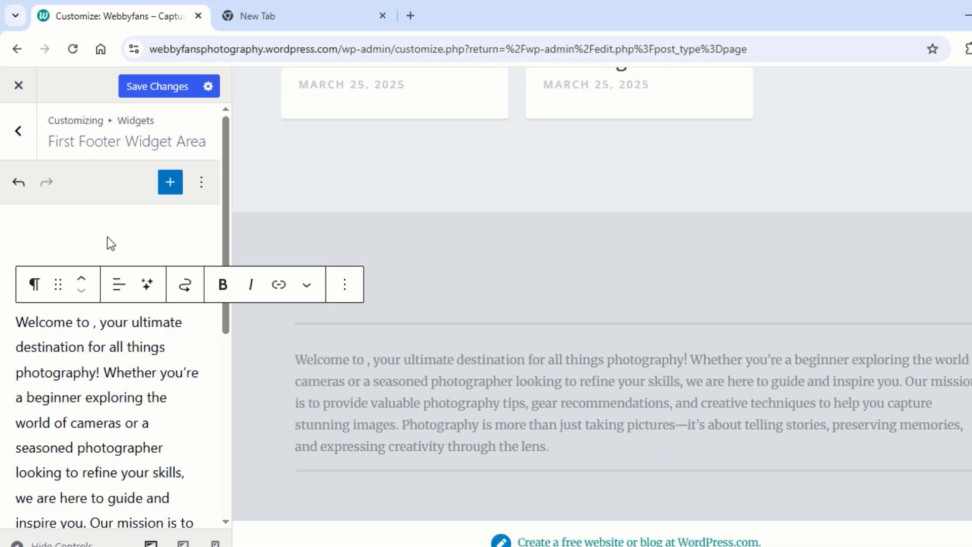
key("Up")
key("Up")
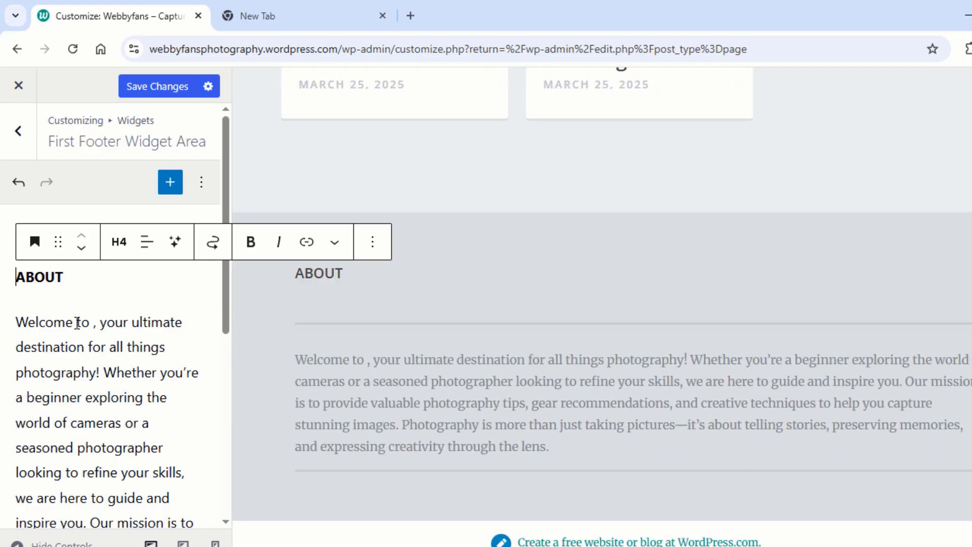
left_click(77, 323, "shift")
left_click(86, 345, "shift")
left_click(52, 282)
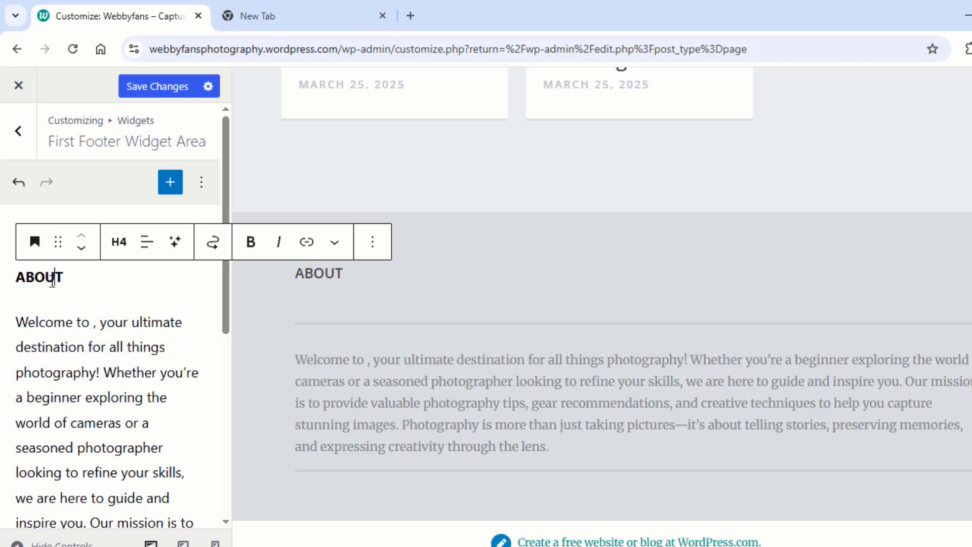
left_click(60, 324, "shift")
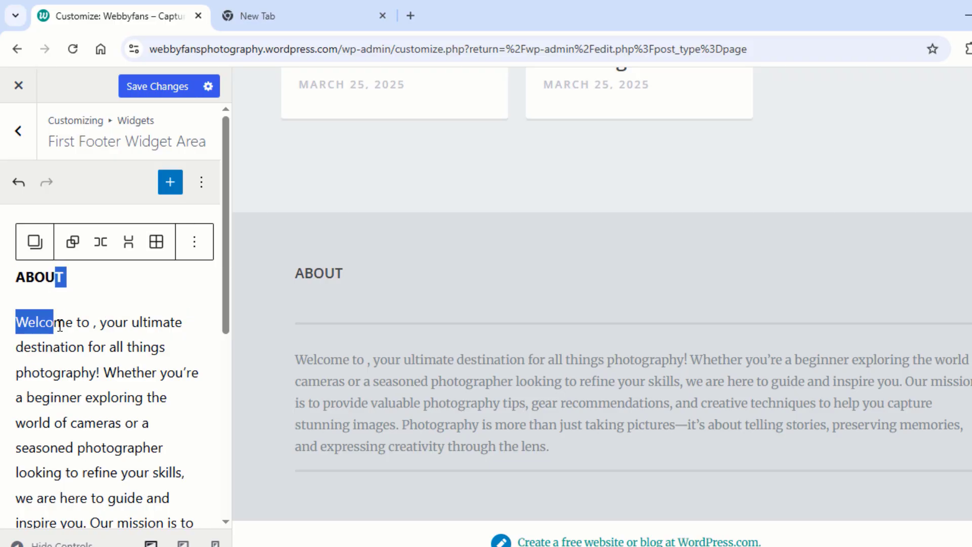
left_click(74, 244)
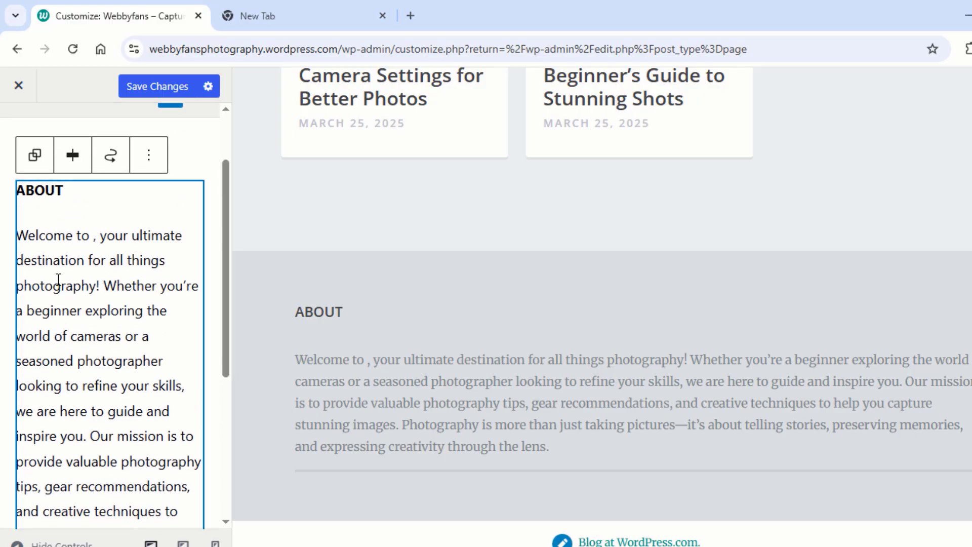
Step: Set the welcome paragraph to a custom 15 px font size and save changes
left_click(57, 281)
left_click(388, 197)
left_click(414, 250)
left_click(210, 396)
left_click_drag(165, 425, 137, 431)
double_click(27, 424)
type("15")
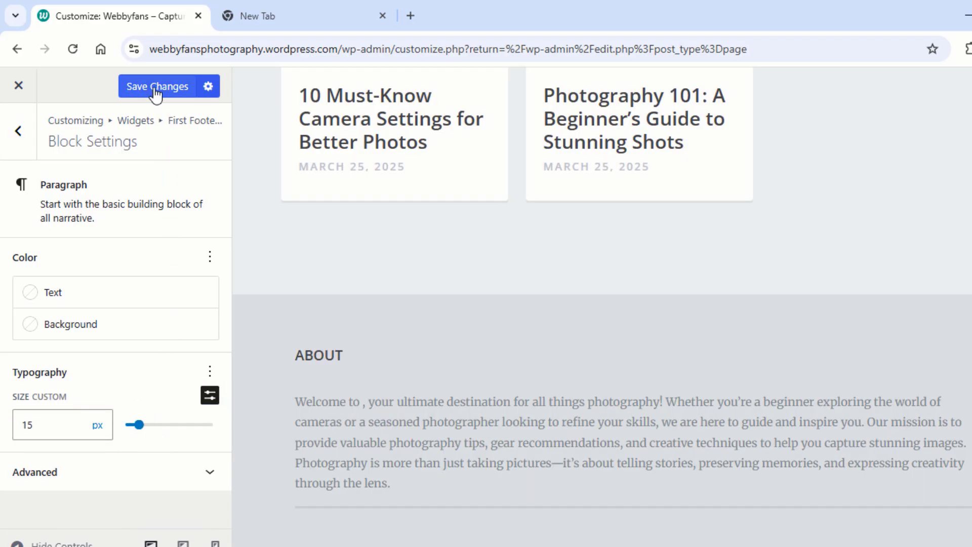
left_click(156, 94)
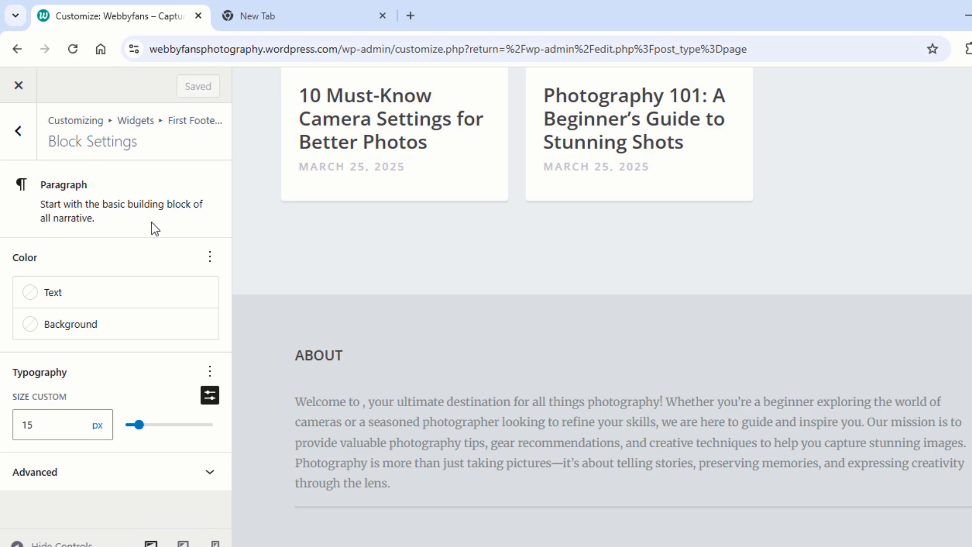
left_click(15, 140)
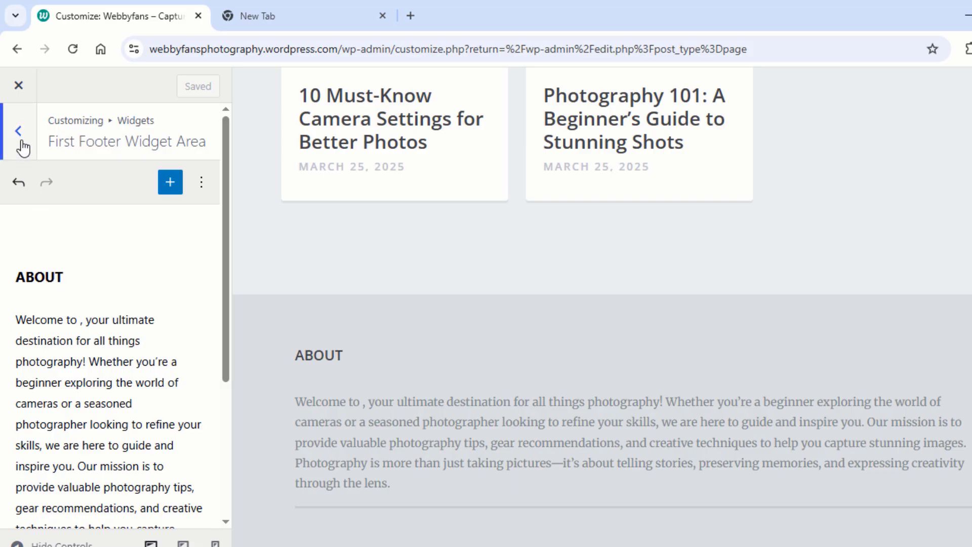
Step: Add a RECENT POSTS heading to the Second Footer Widget Area
left_click(20, 142)
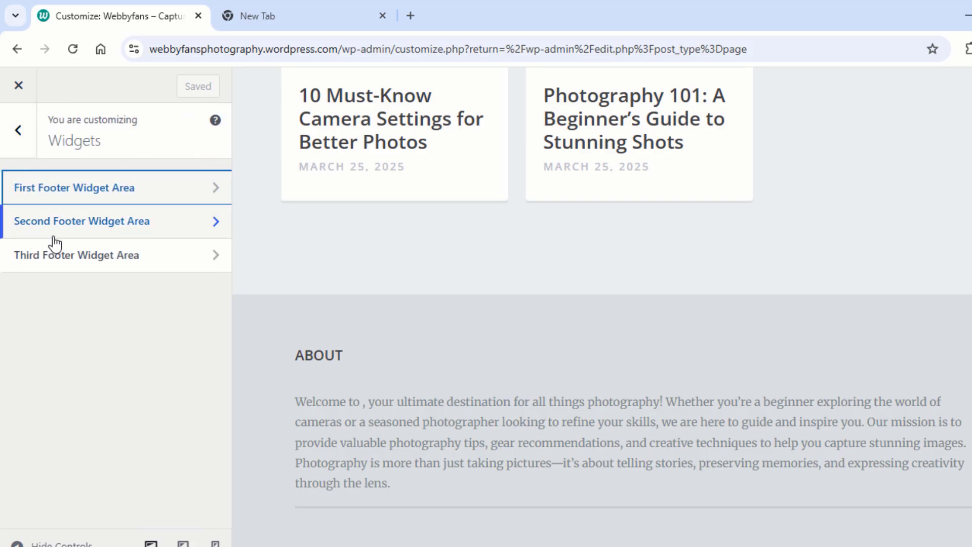
left_click(74, 232)
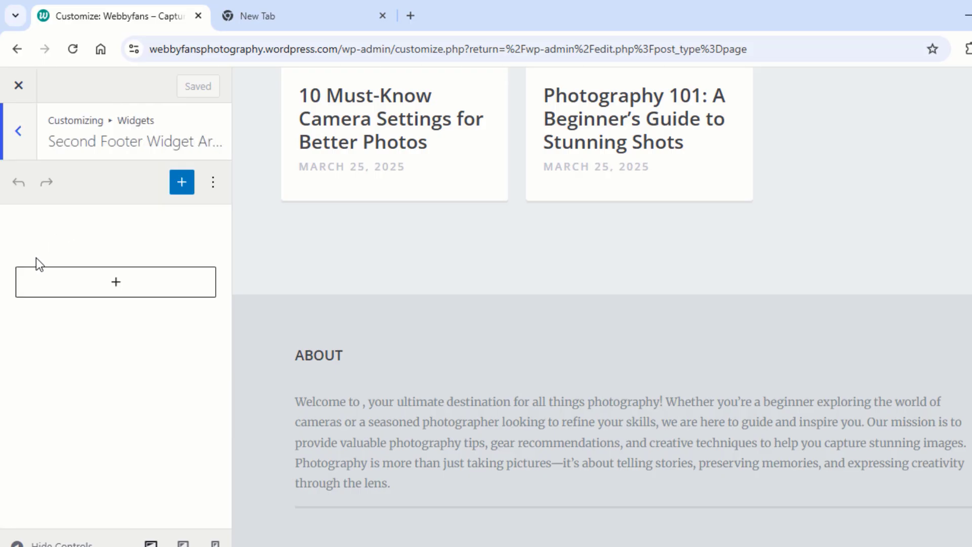
left_click(105, 293)
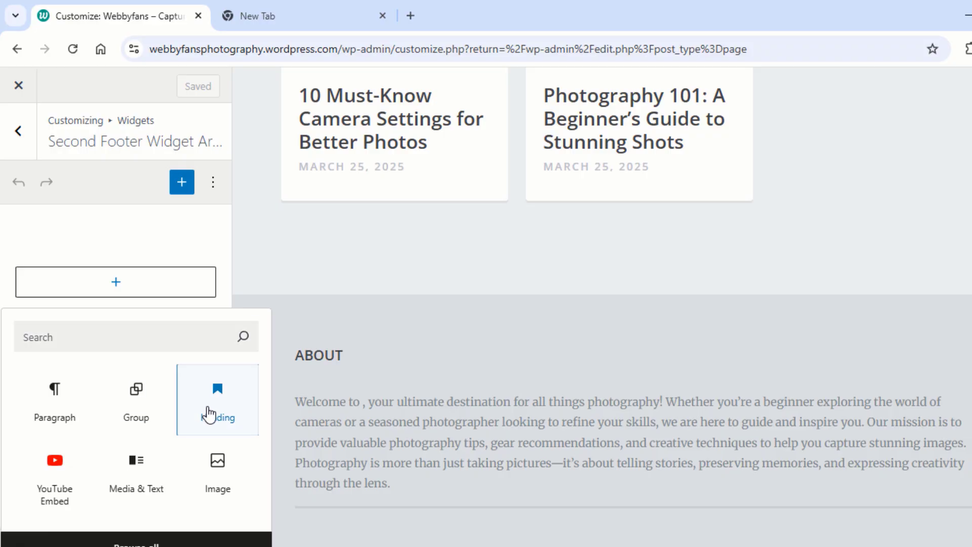
left_click(208, 412)
type("RECENT POSTS")
Step: Add a Latest Posts list below the heading with a custom 15 px font size
left_click(116, 324)
left_click(147, 539)
scroll(335, 354, "down", 15)
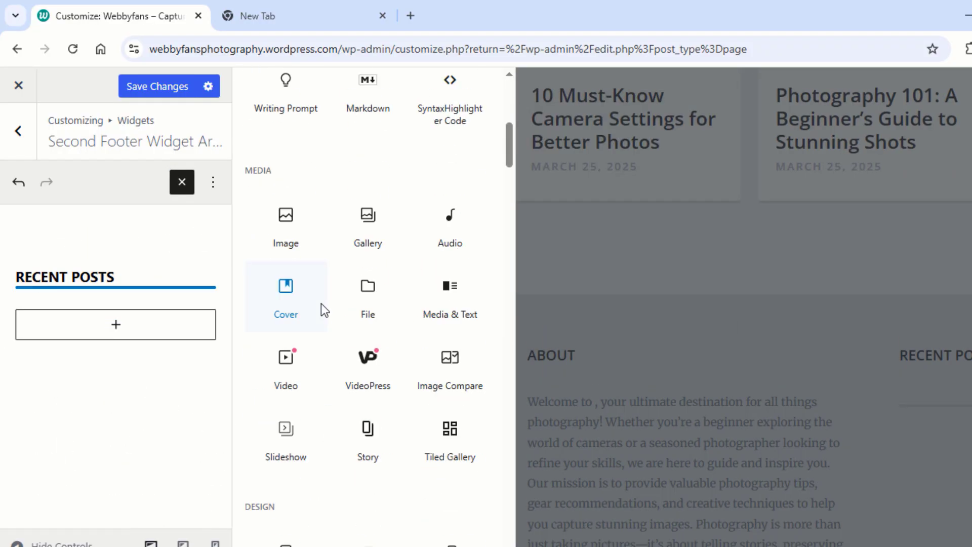
left_click(292, 362)
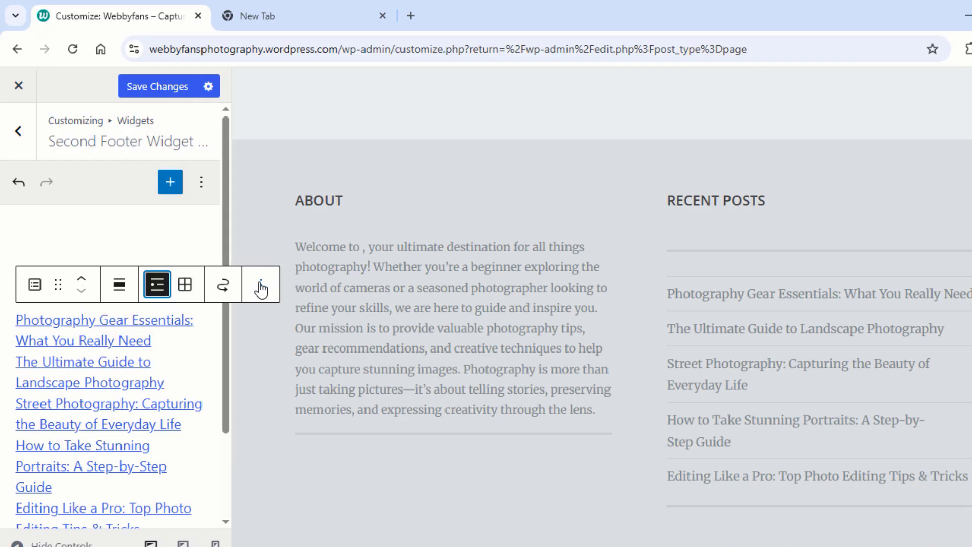
left_click(261, 287)
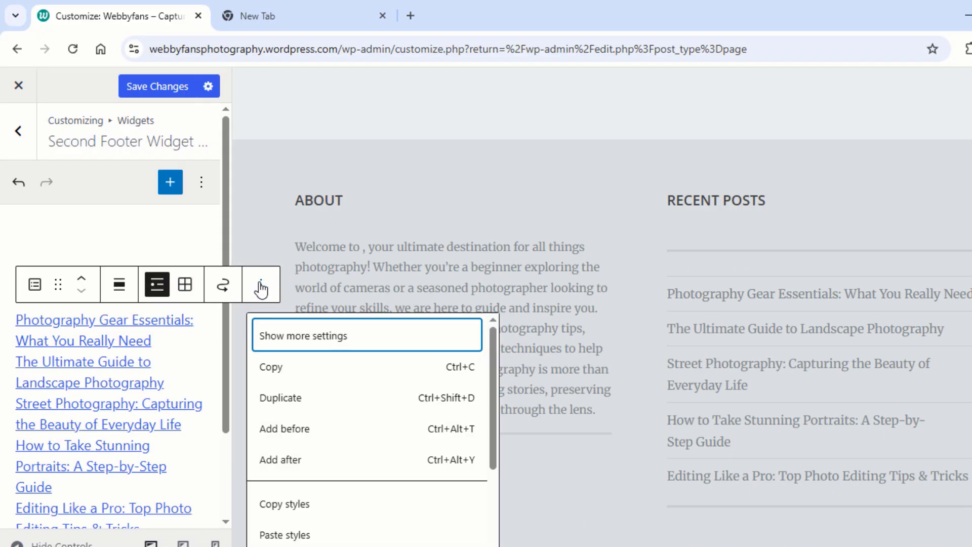
left_click(319, 336)
scroll(113, 369, "down", 6)
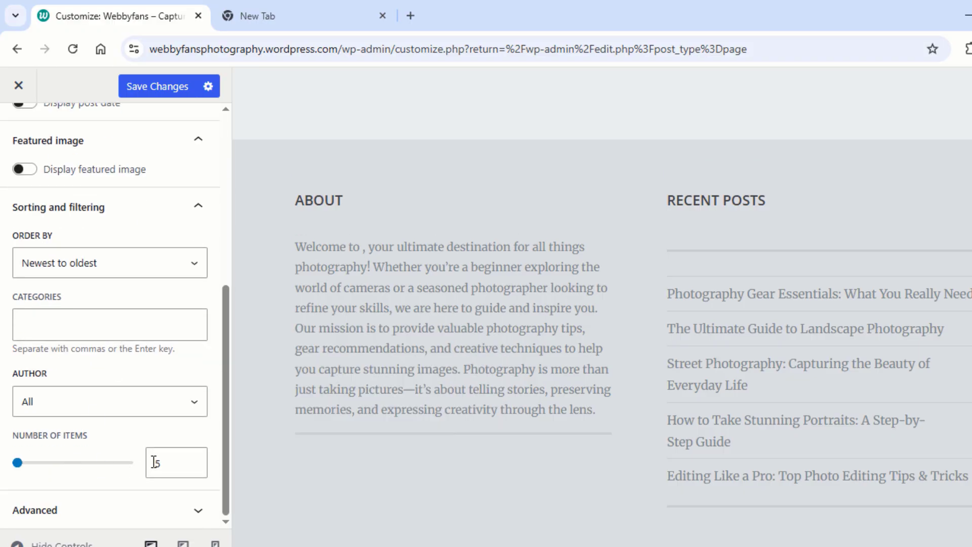
left_click(192, 467)
scroll(126, 321, "up", 6)
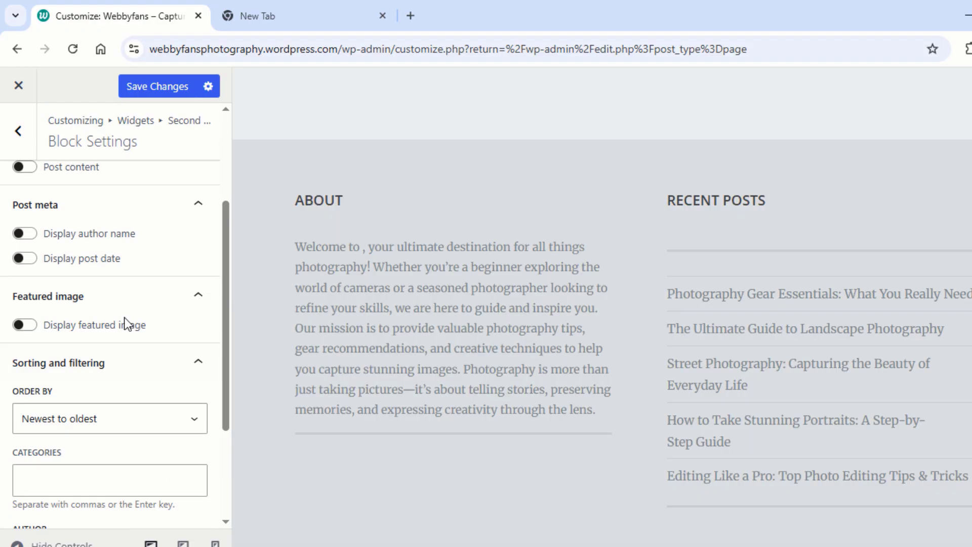
left_click(171, 263)
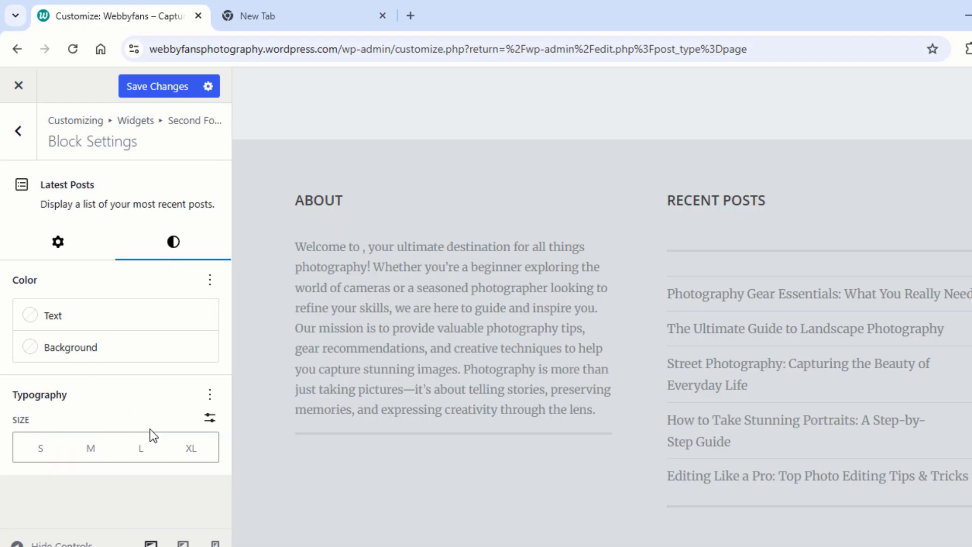
left_click(210, 419)
left_click(80, 447)
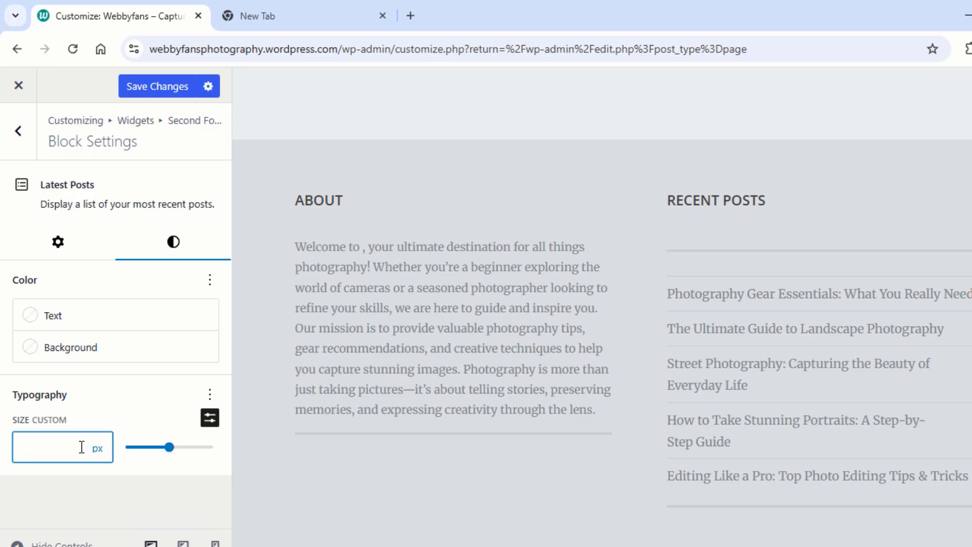
type("15")
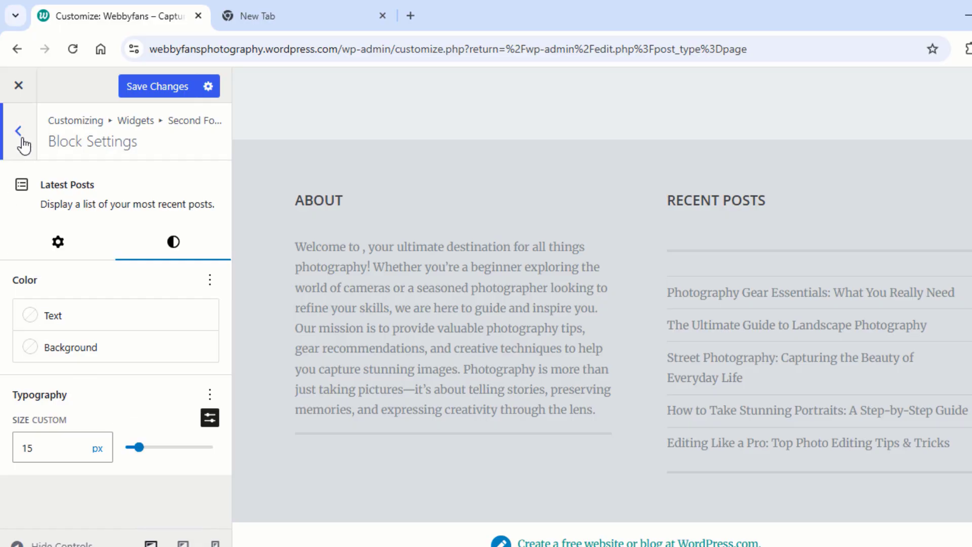
Step: Group the RECENT POSTS heading with the posts list and save changes
left_click(18, 131)
left_click_drag(66, 225, 80, 293)
left_click(72, 188)
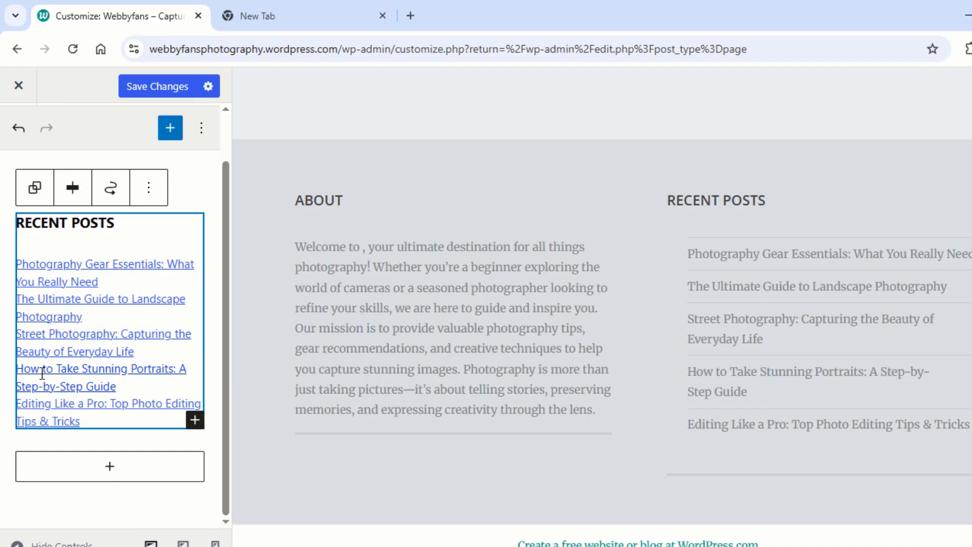
left_click(57, 519)
left_click(166, 99)
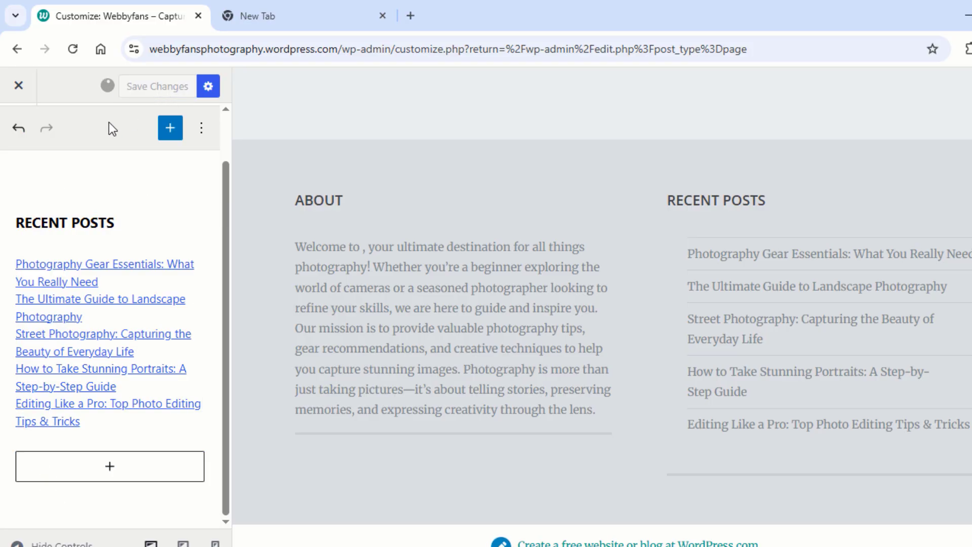
Step: Undo the last change and add a heading block to the Third Footer Widget Area
left_click(16, 129)
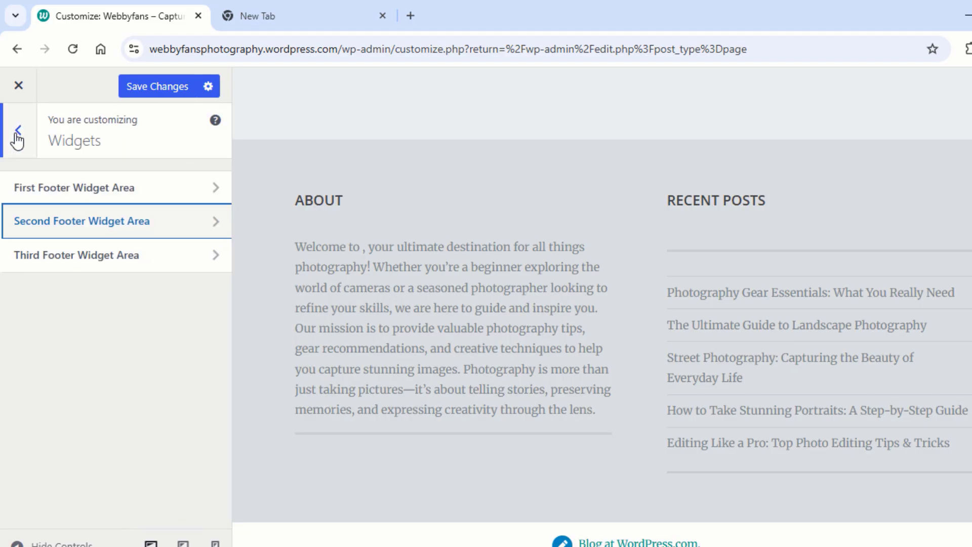
left_click(71, 257)
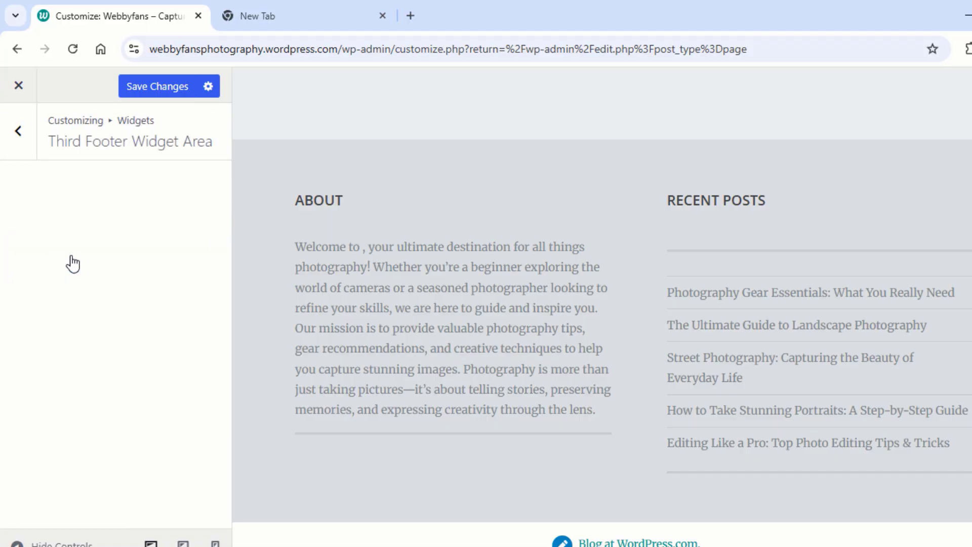
left_click(128, 295)
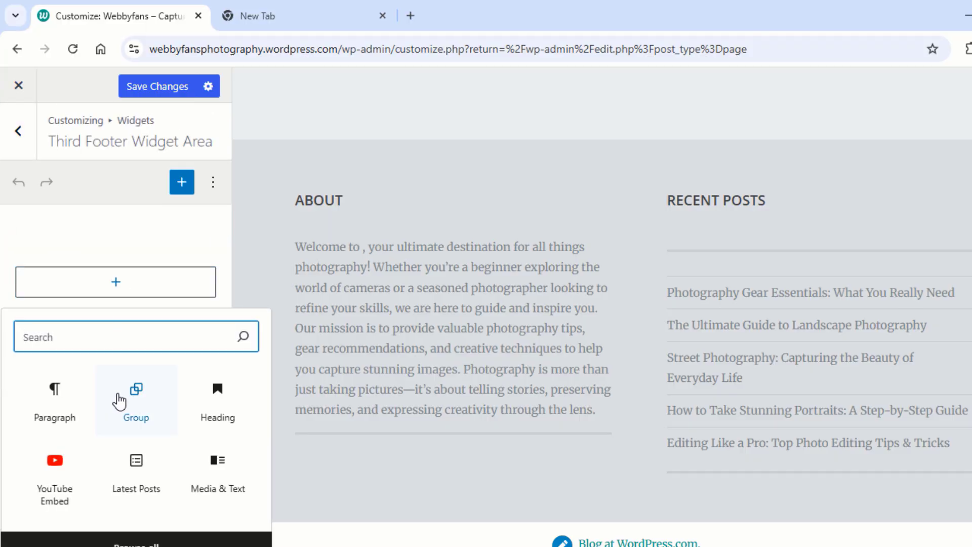
left_click(206, 406)
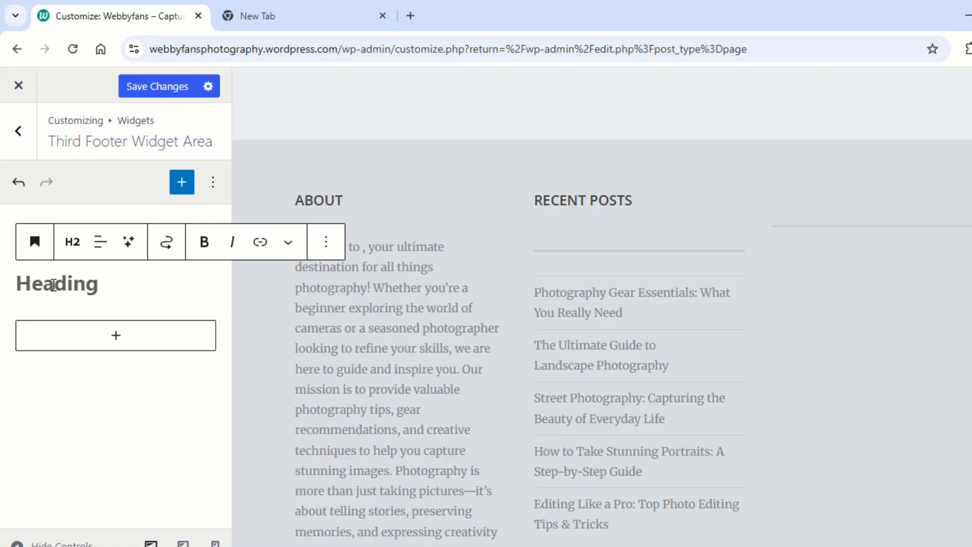
Step: Title the heading 'FOLLOW ME!' and make it an H4 heading
type("FOLLOW ME!")
left_click(72, 246)
left_click(83, 390)
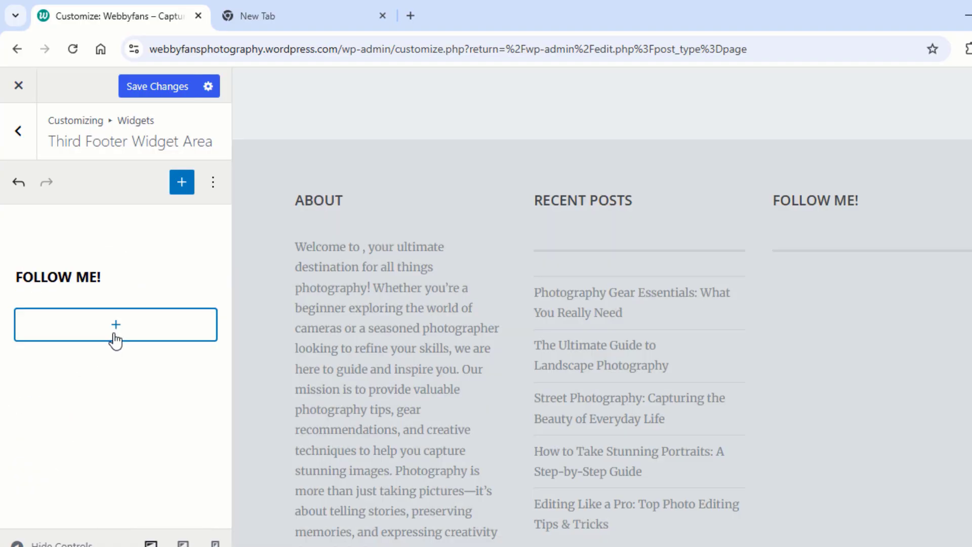
Step: Add a Social Icons block below the heading with a Facebook link
left_click(116, 326)
left_click(91, 378)
type("social")
left_click(56, 433)
left_click(23, 320)
left_click(87, 434)
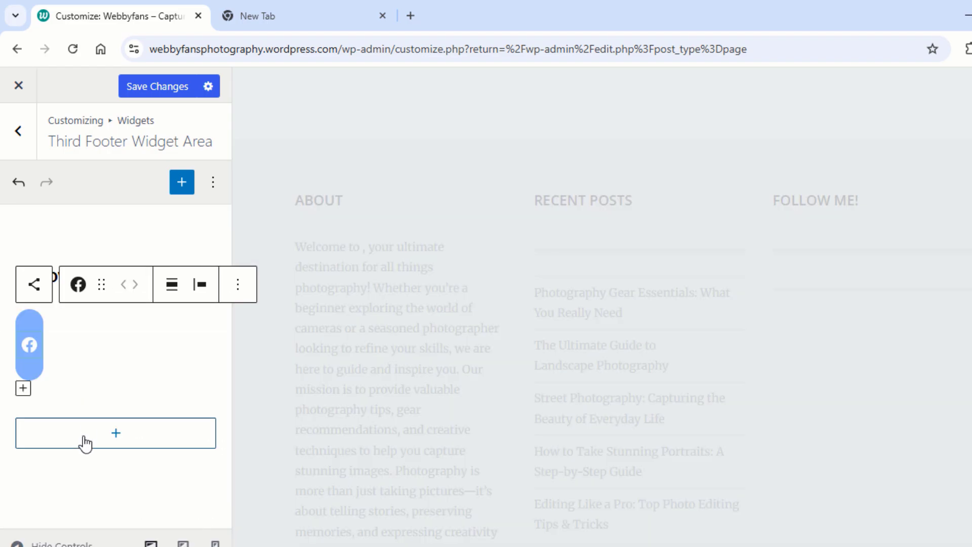
Step: Add Twitter, Instagram, Pinterest and YouTube links to the social icons
left_click(87, 434)
type("t")
left_click(136, 538)
left_click(23, 388)
type("i")
left_click(54, 488)
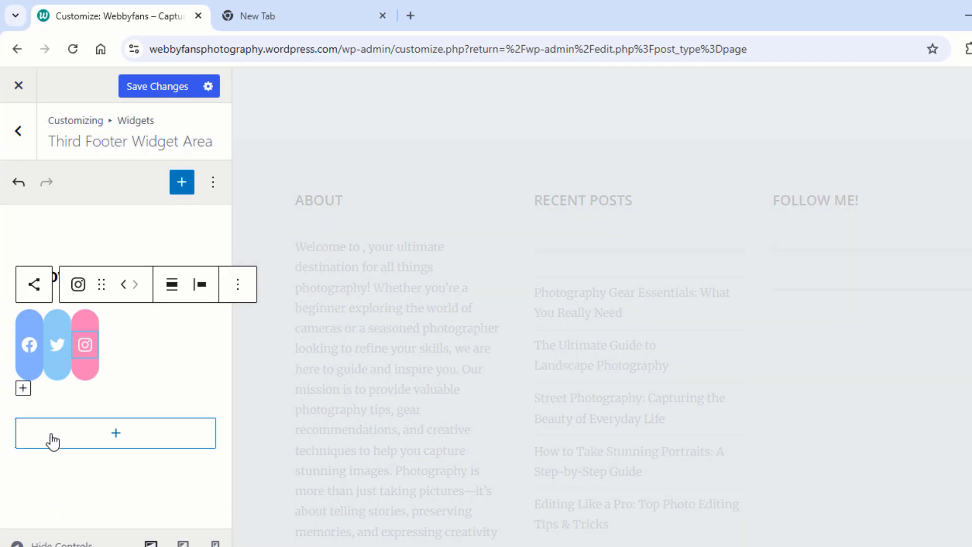
left_click(23, 388)
type("pi")
left_click(54, 484)
left_click(20, 390)
Step: Style the social icons in cyan bluish gray with the logos only style
left_click(34, 284)
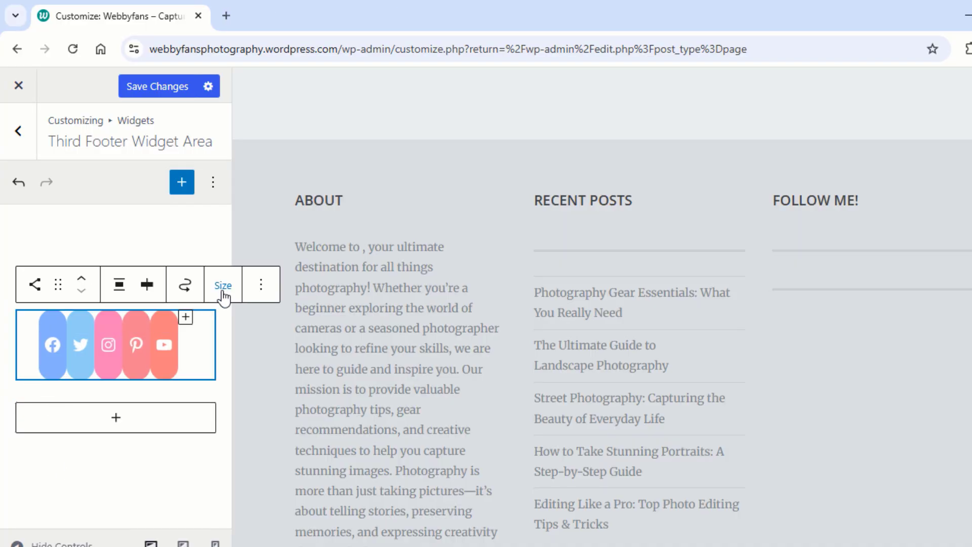
left_click(223, 285)
left_click(261, 284)
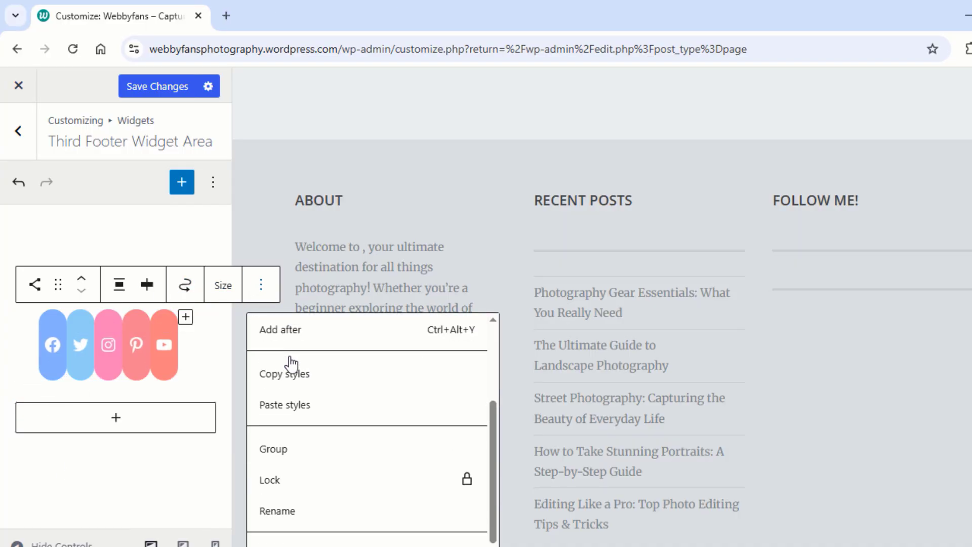
left_click(283, 319)
left_click(173, 256)
left_click(66, 450)
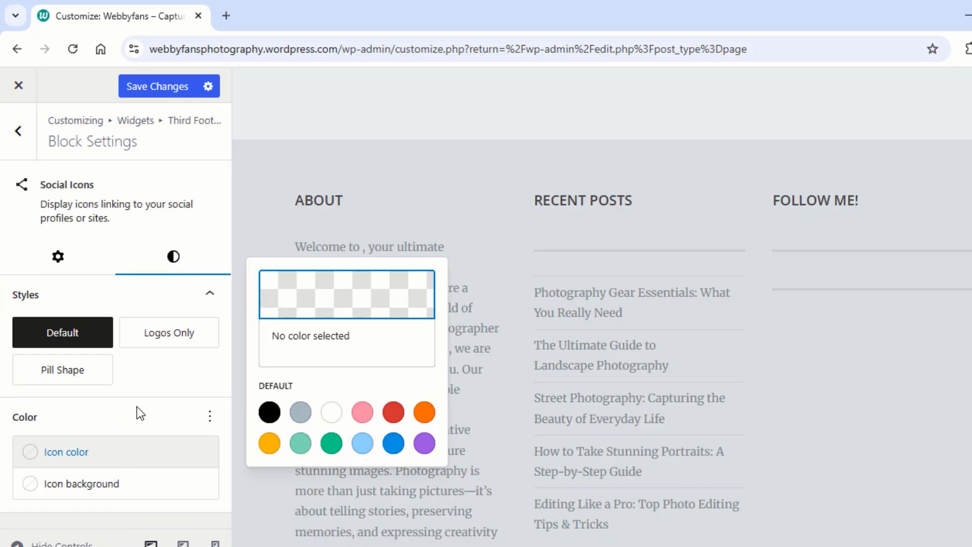
left_click(300, 412)
left_click(169, 332)
left_click(57, 267)
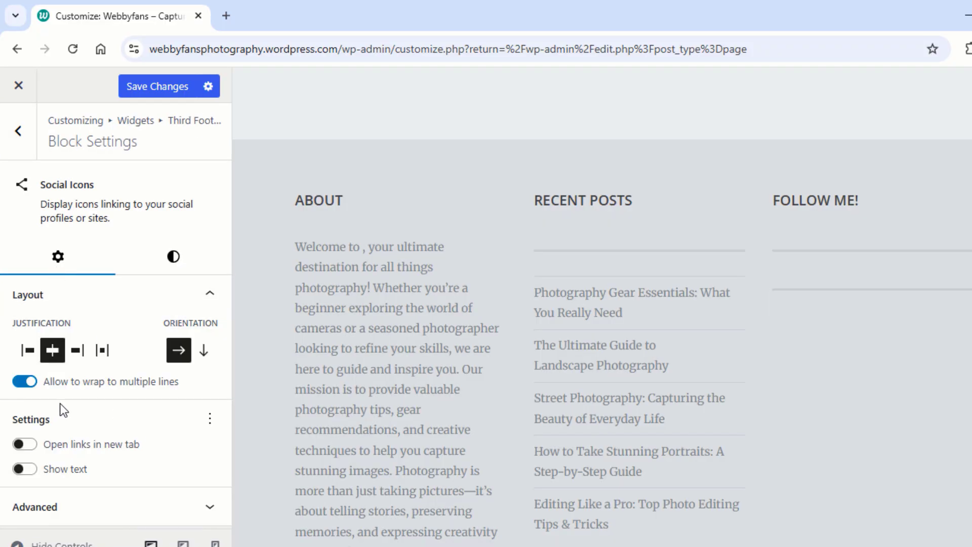
Step: Set the social icons' size to Large
left_click(18, 131)
left_click(222, 288)
left_click(229, 397)
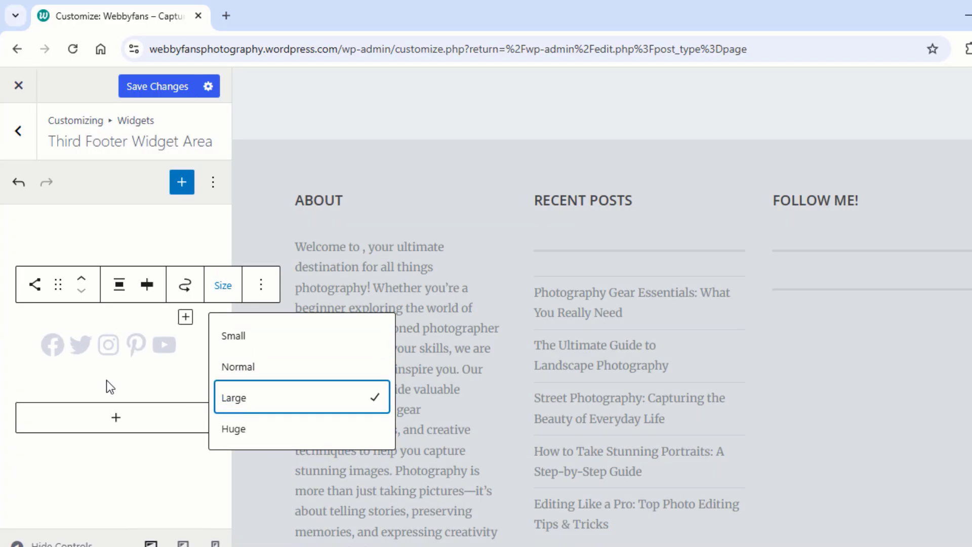
left_click(54, 361)
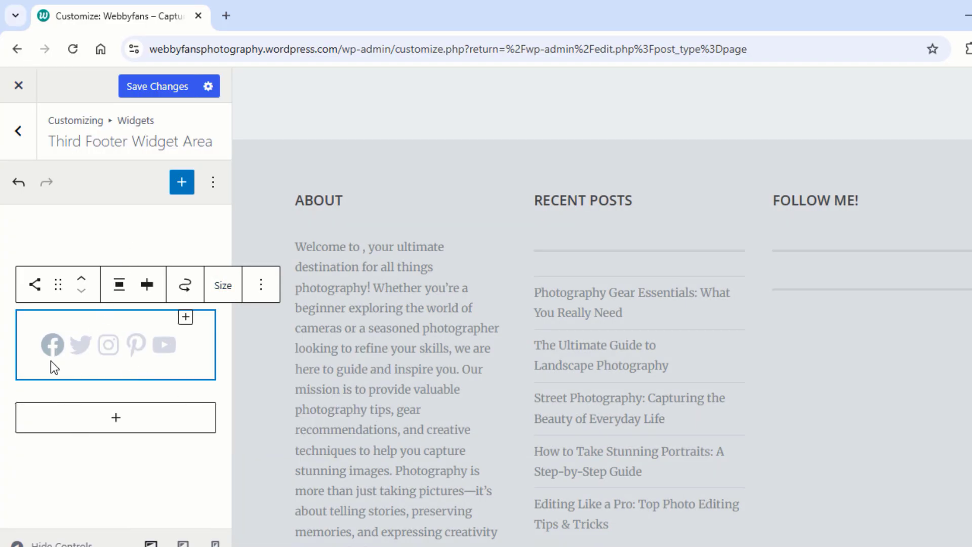
Step: Group the FOLLOW ME! heading and the social icons into one block
key("ctrl+s")
left_click(34, 286)
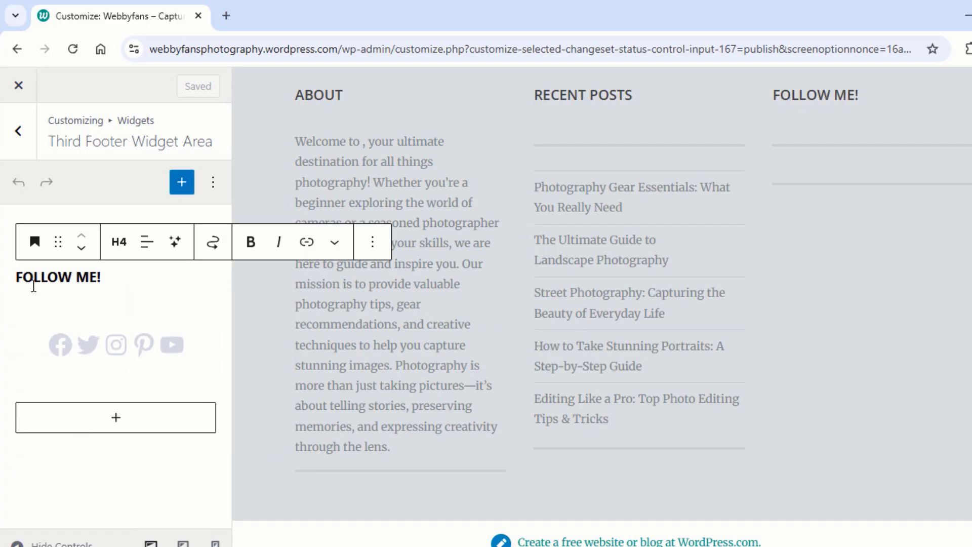
left_click(62, 354, "shift")
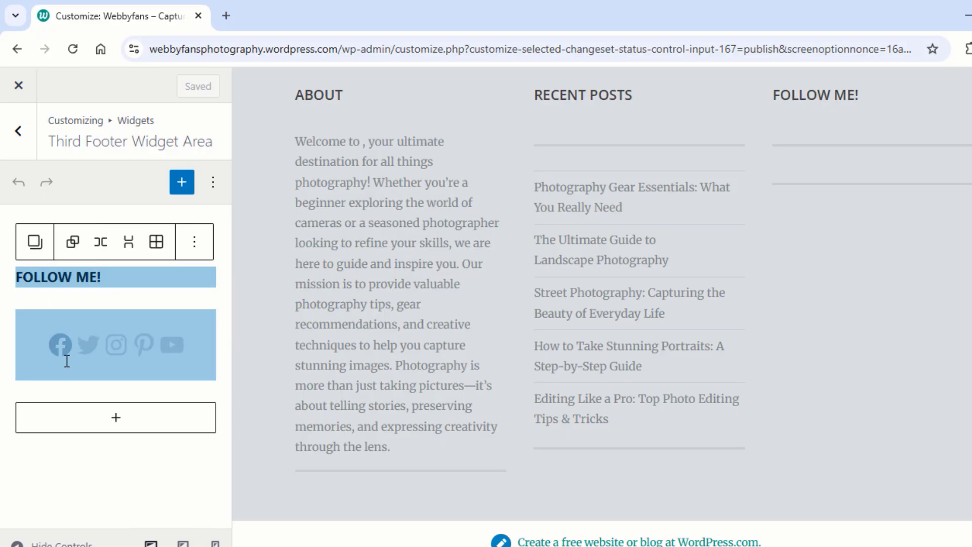
left_click(73, 242)
left_click(105, 481)
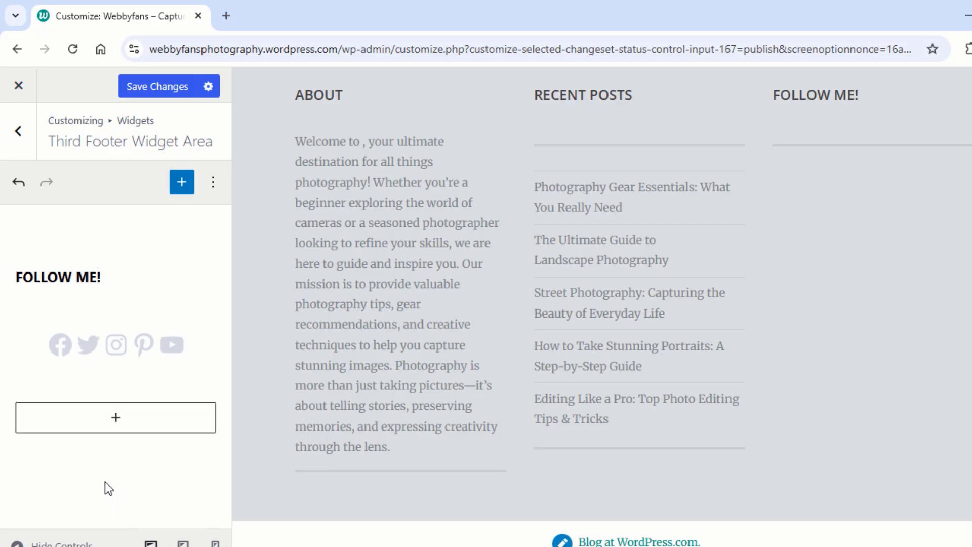
Step: Add an H4 heading reading 'IMAGE GALLERY' below the social icons
left_click(121, 429)
left_click(218, 524)
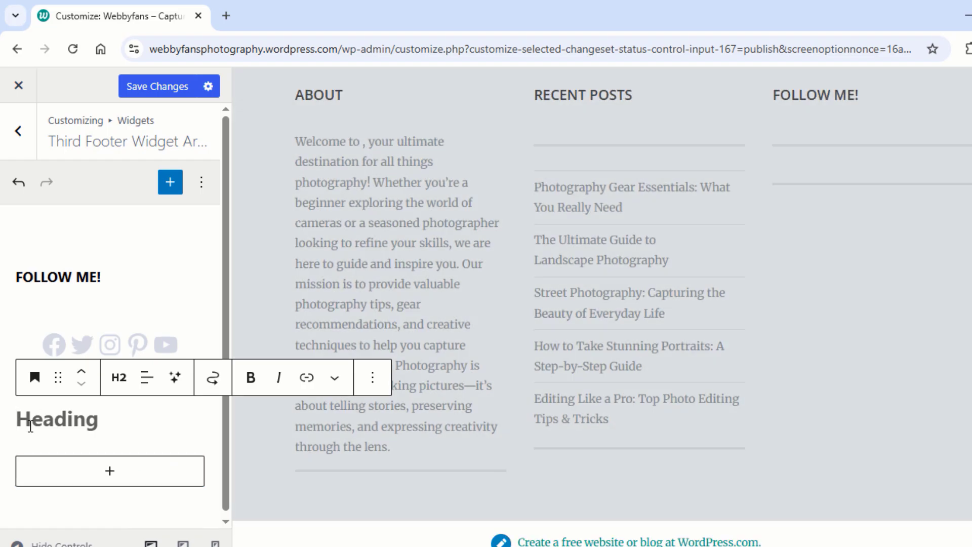
type("IMAGE GALLERY")
left_click(119, 377)
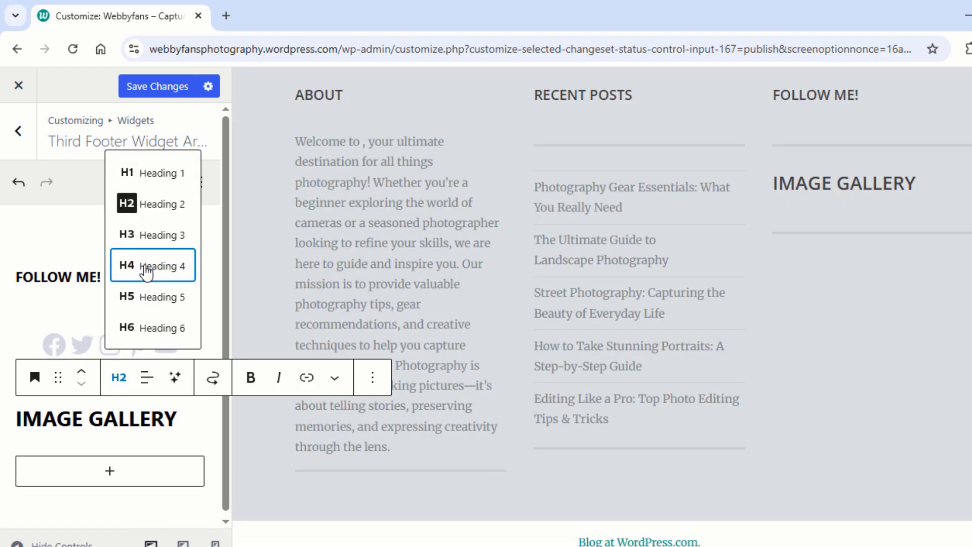
left_click(147, 272)
Step: Insert a Gallery block below the heading, taking images from the Media Library
left_click(108, 460)
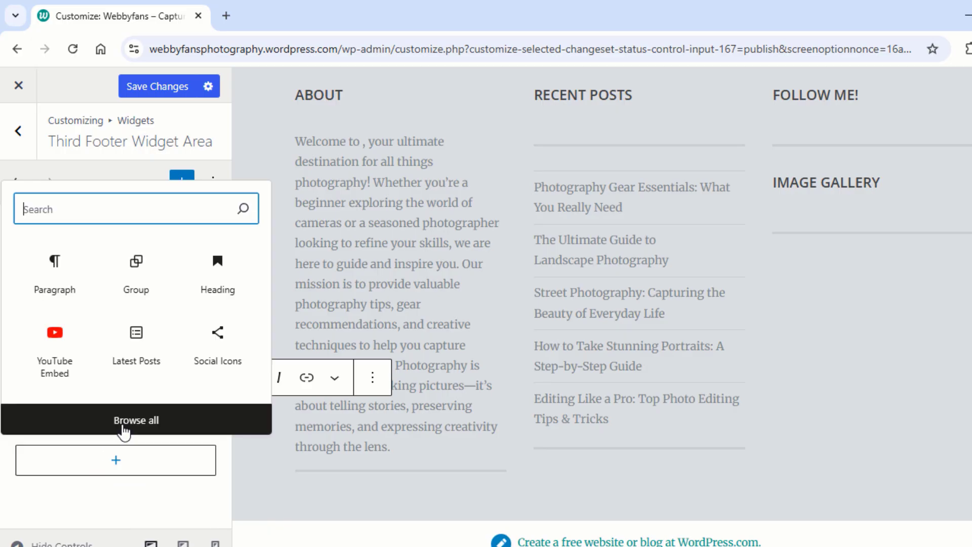
left_click(123, 429)
scroll(347, 253, "down", 7)
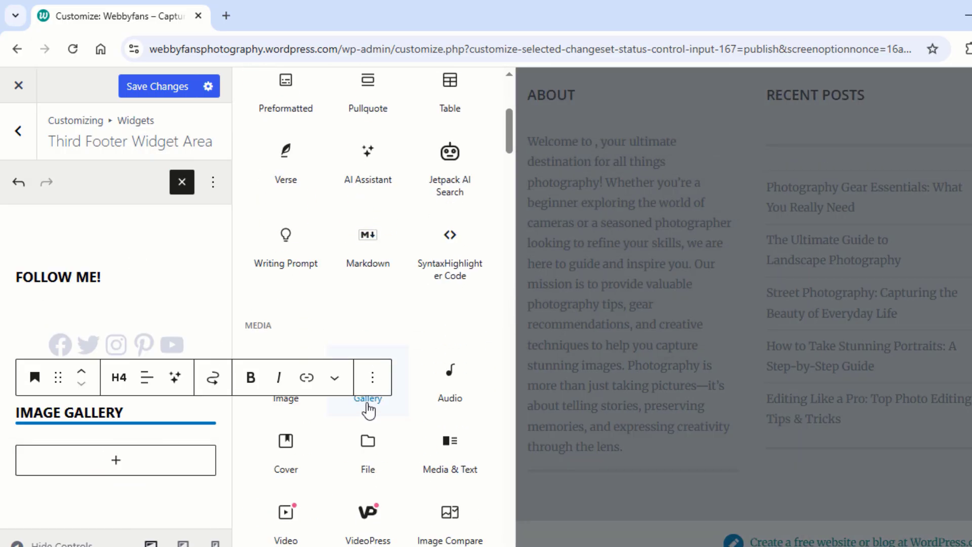
left_click(368, 400)
left_click(135, 405)
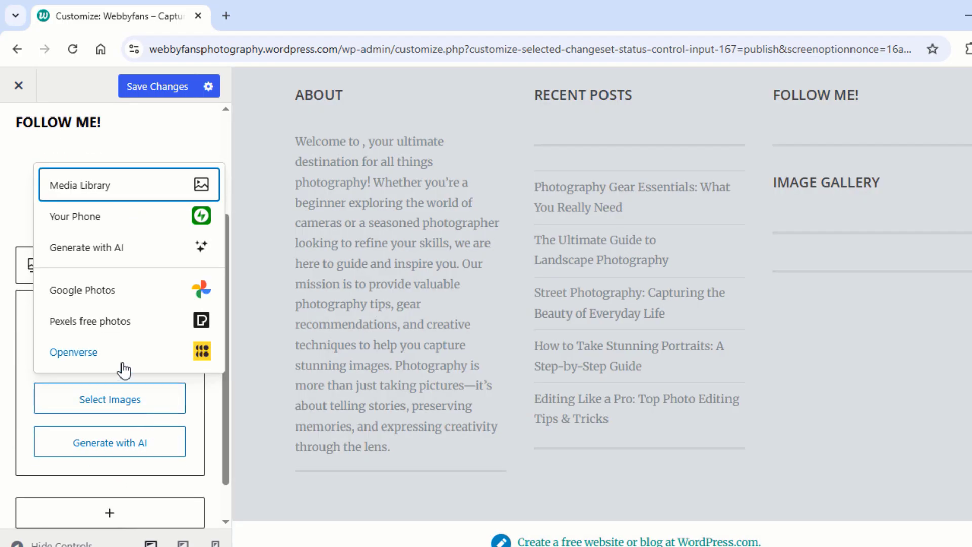
left_click(112, 188)
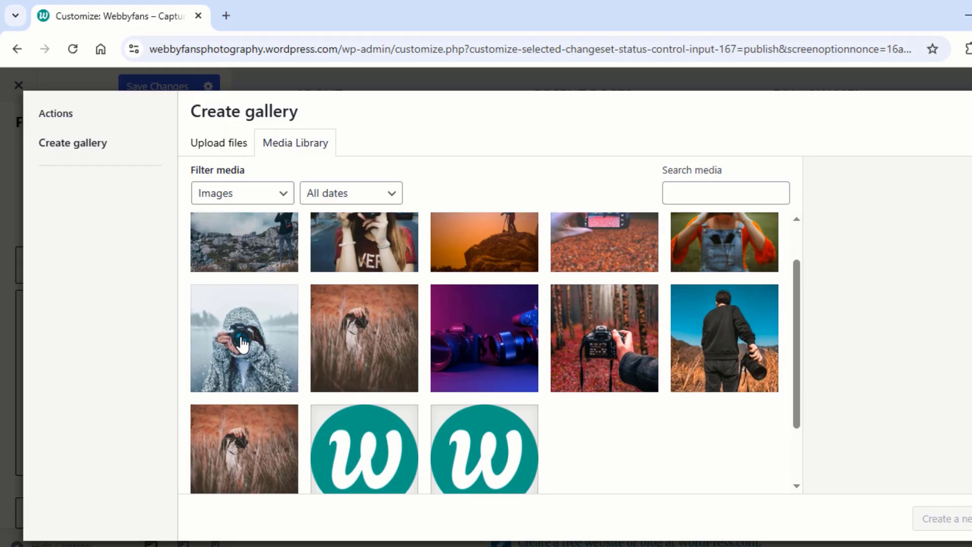
Step: Build the gallery from three camera photos, snowy photographer first, and group it with the heading
left_click(403, 284)
left_click(731, 406)
left_click(261, 410)
left_click(939, 518)
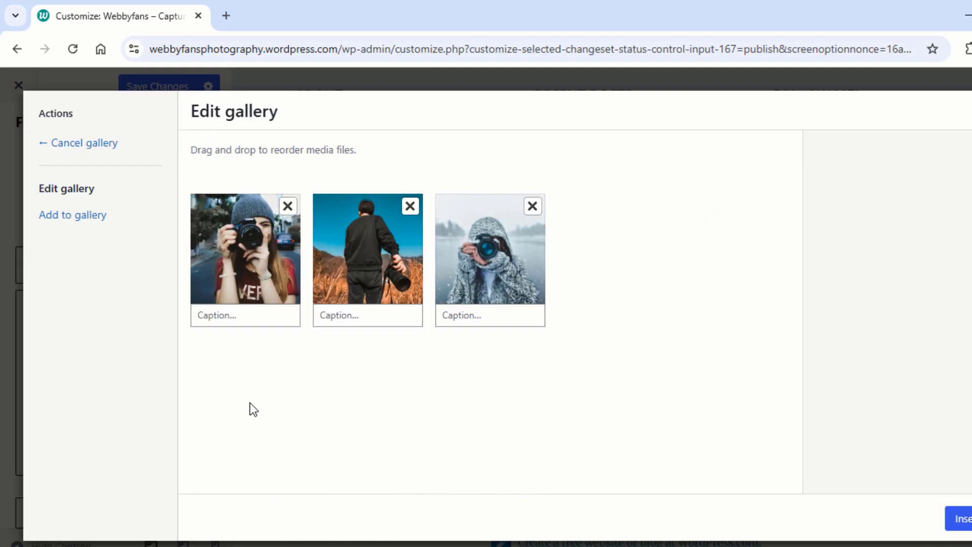
left_click_drag(464, 263, 368, 248)
left_click(957, 518)
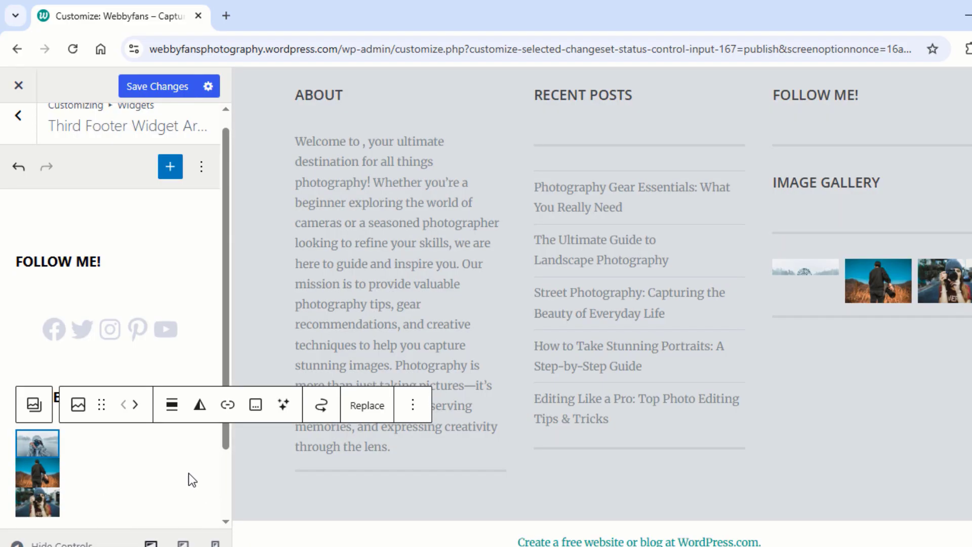
left_click_drag(191, 479, 71, 387)
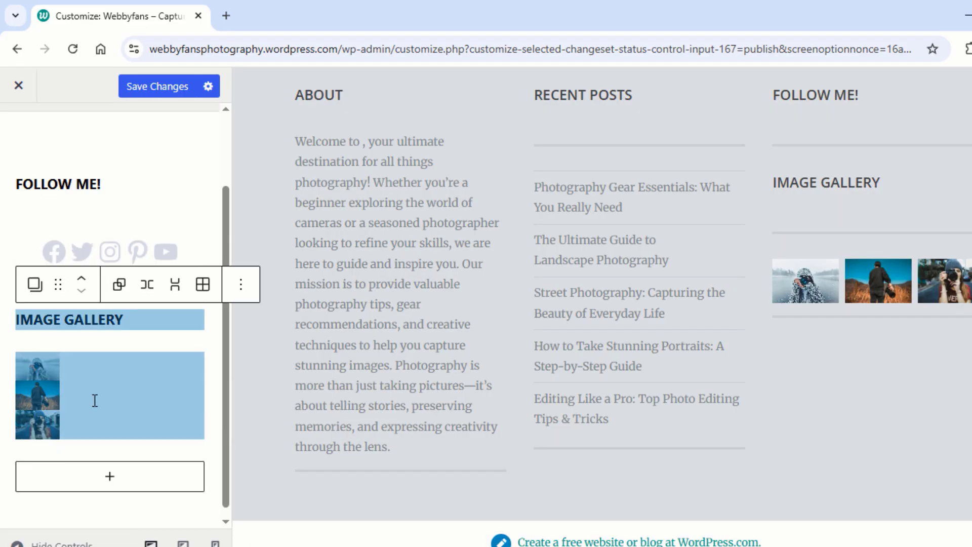
left_click(120, 284)
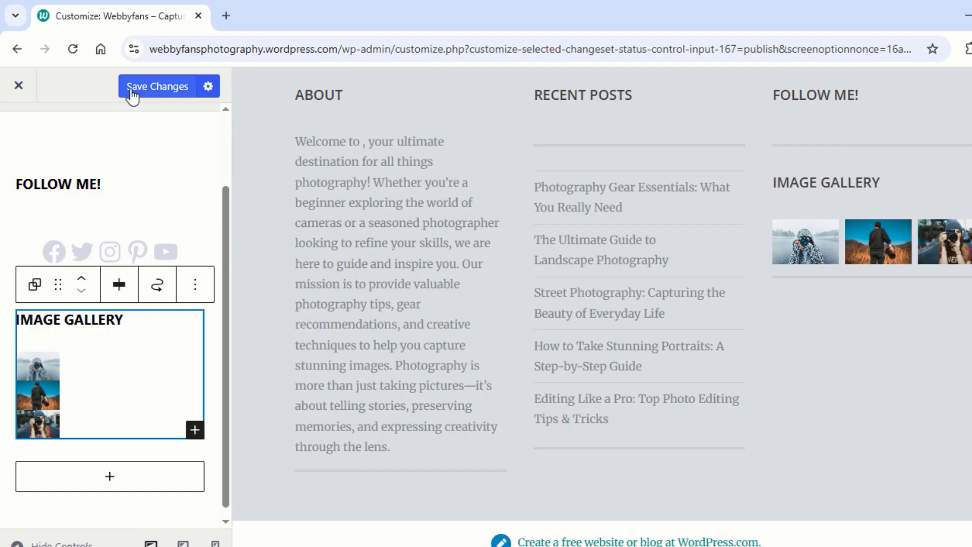
Step: Save the footer changes, close the Customizer, and open the live site in a new tab
left_click(133, 94)
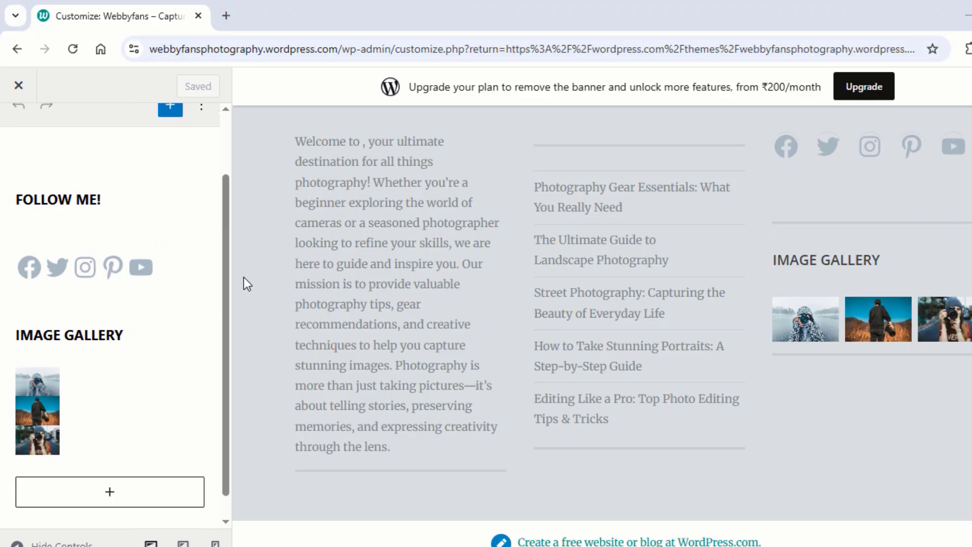
left_click(20, 87)
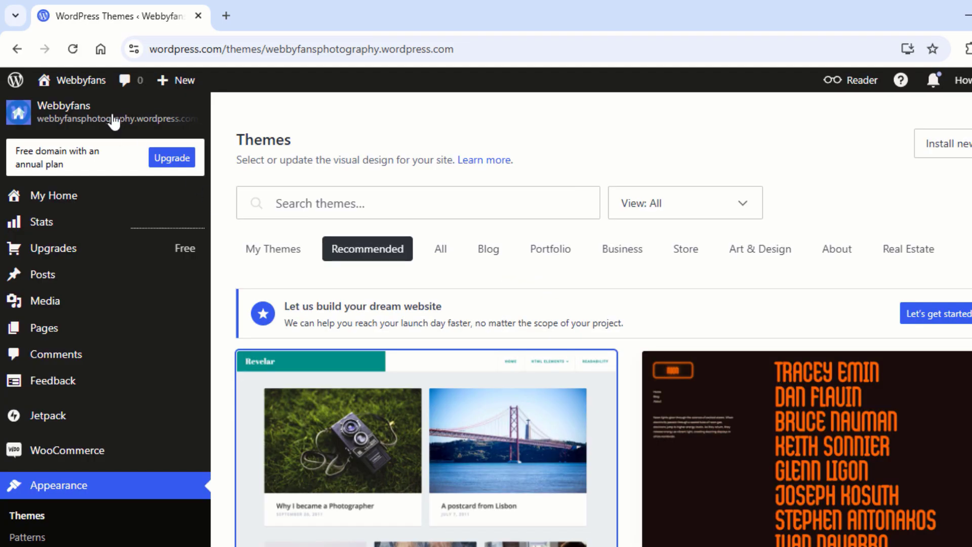
right_click(82, 114)
left_click(144, 131)
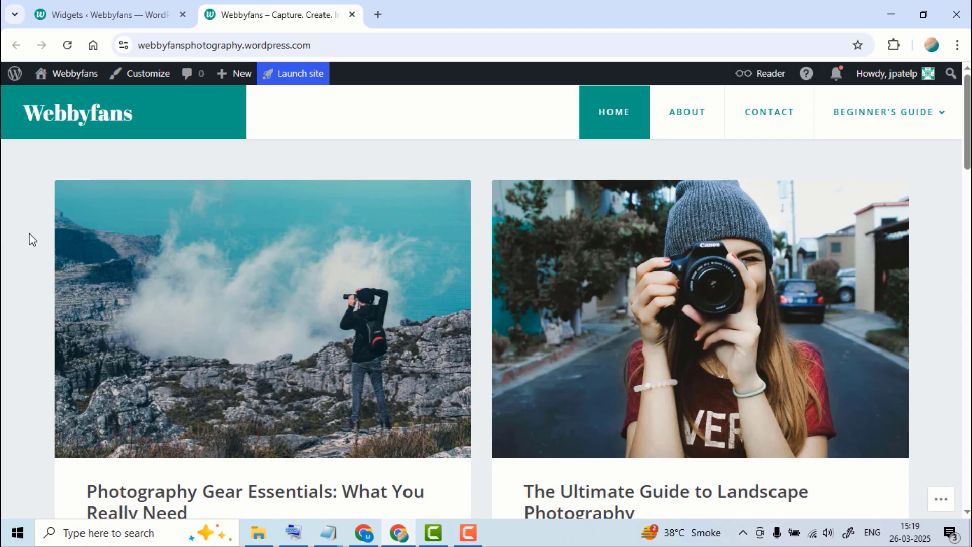
Step: Scroll down the live site to inspect the new footer columns
scroll(31, 239, "down", 7)
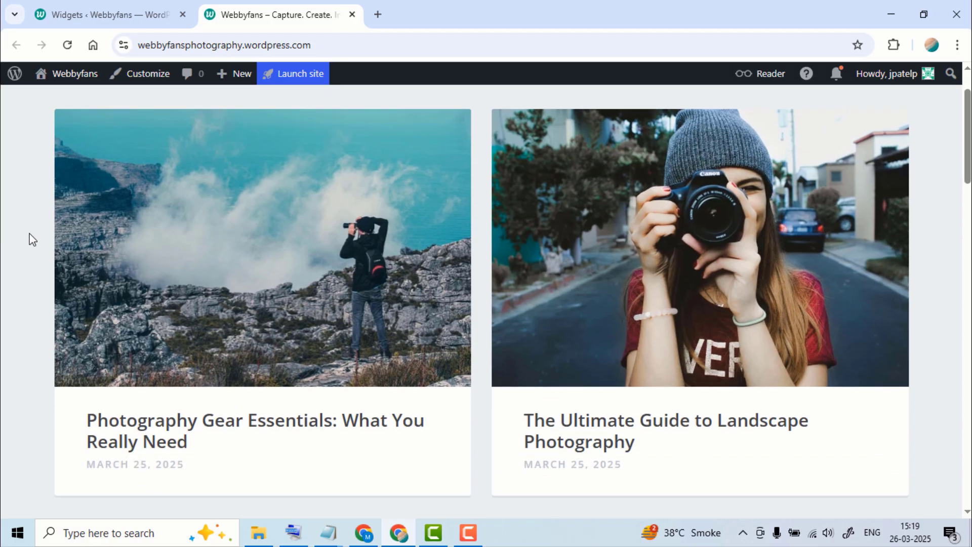
scroll(31, 239, "down", 10)
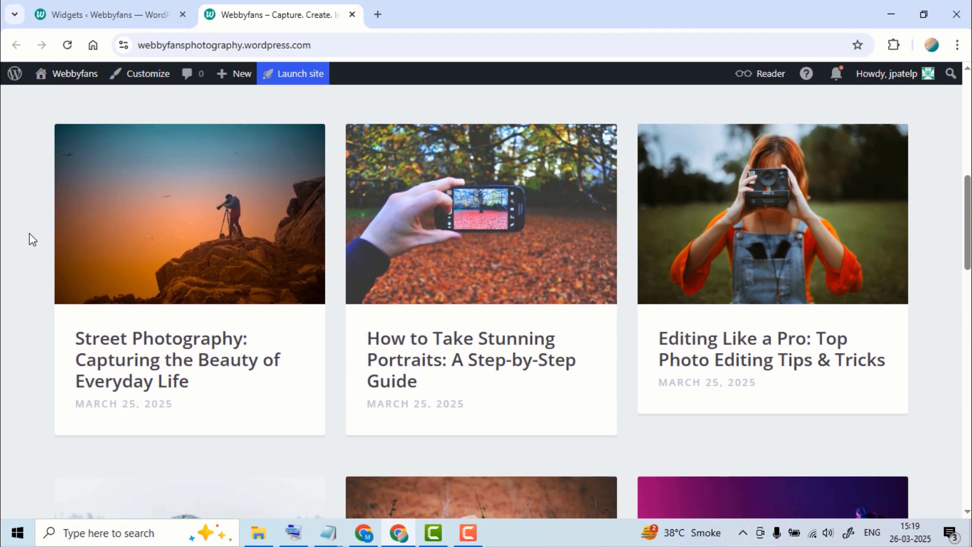
scroll(31, 239, "down", 11)
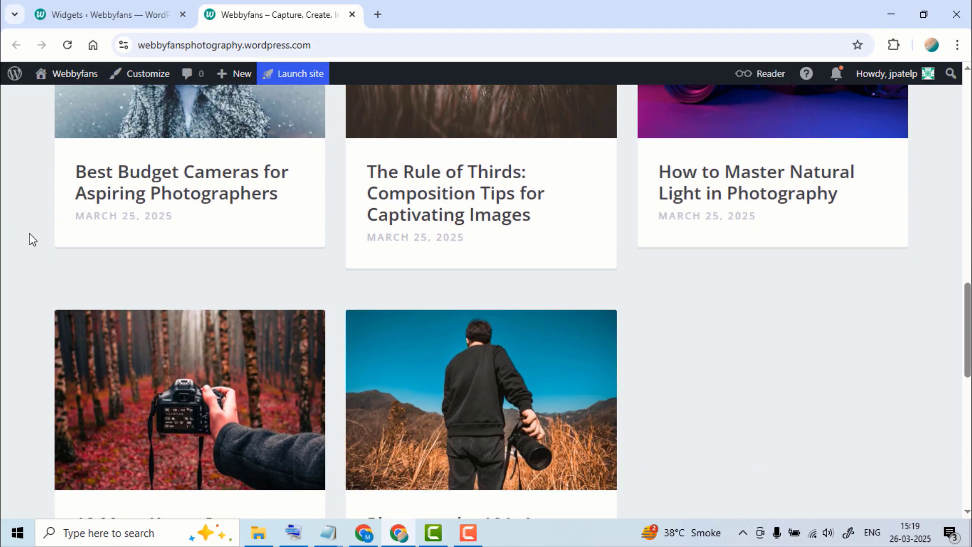
scroll(31, 239, "down", 2)
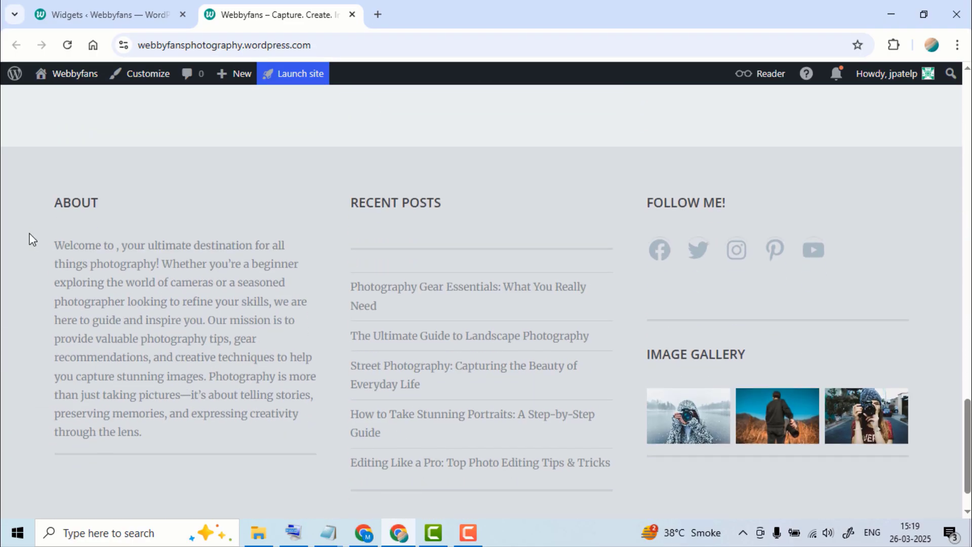
scroll(31, 239, "down", 1)
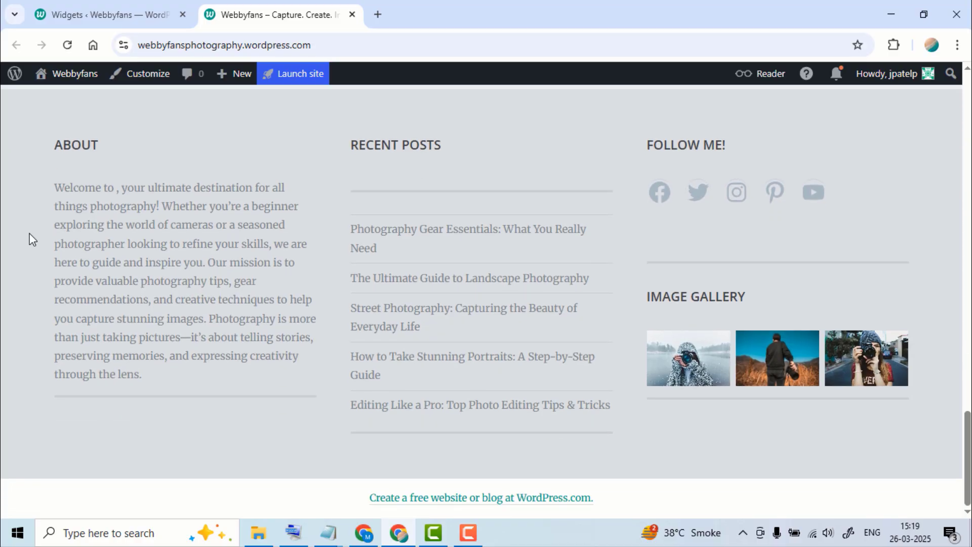
Step: Launch the site, skipping the custom domain purchase and keeping the Free plan
key("Home")
left_click(300, 81)
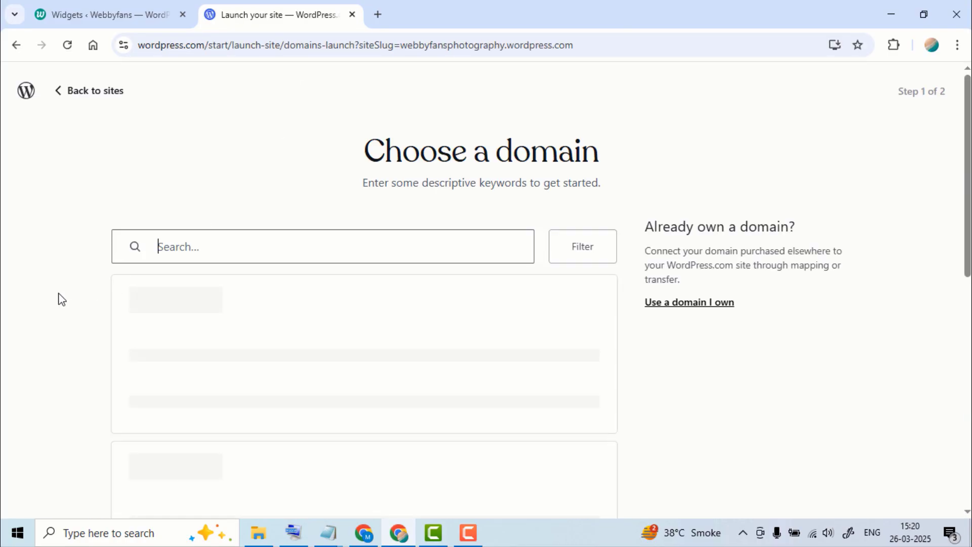
scroll(114, 397, "down", 10)
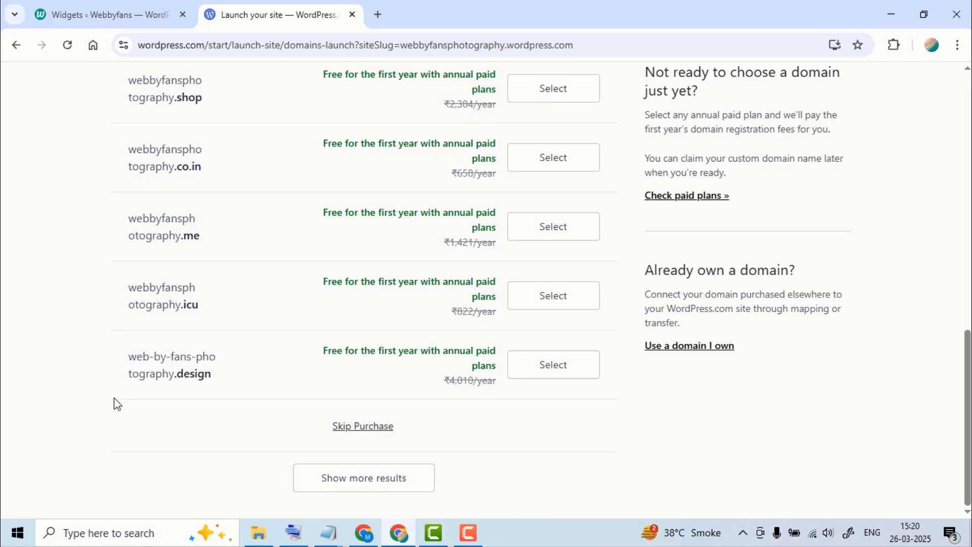
left_click(363, 426)
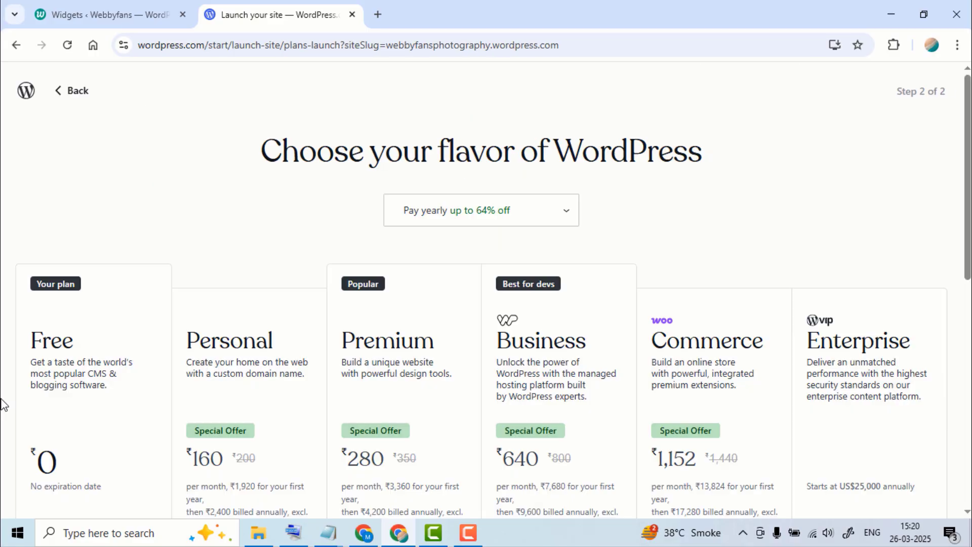
scroll(2, 404, "down", 3)
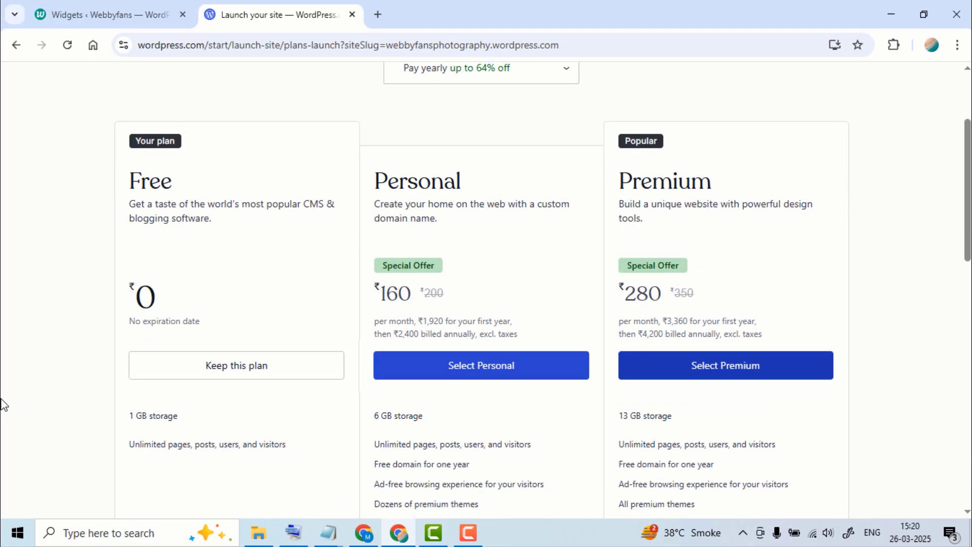
left_click(236, 375)
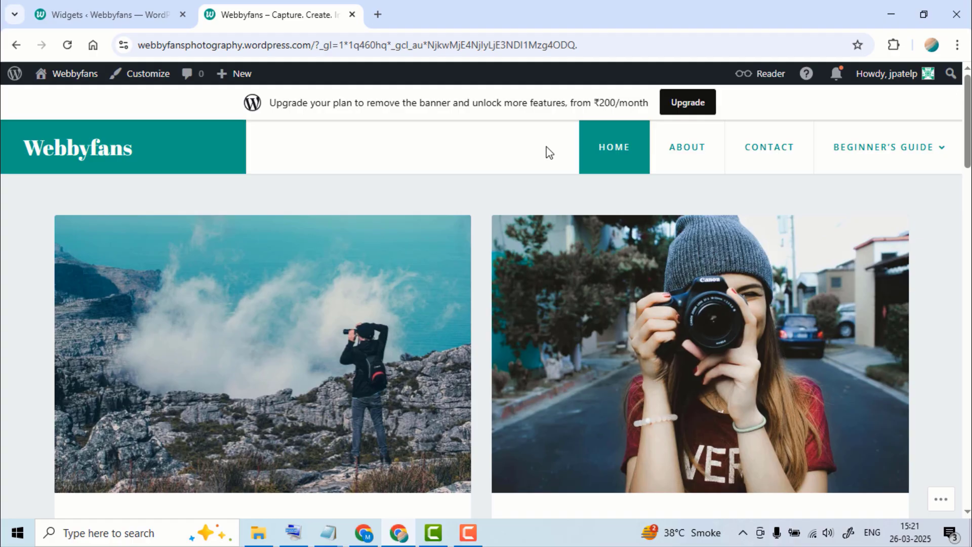
scroll(490, 195, "down", 4)
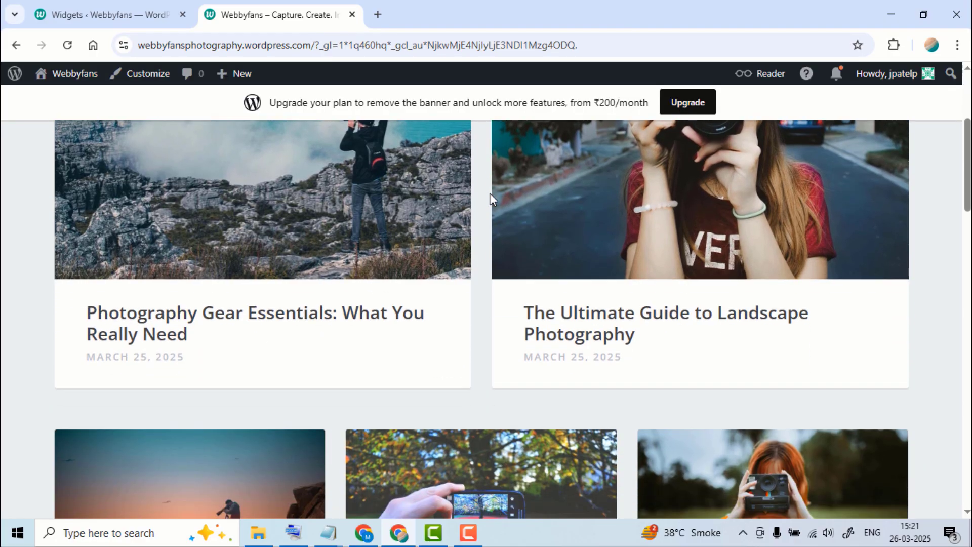
scroll(490, 194, "down", 8)
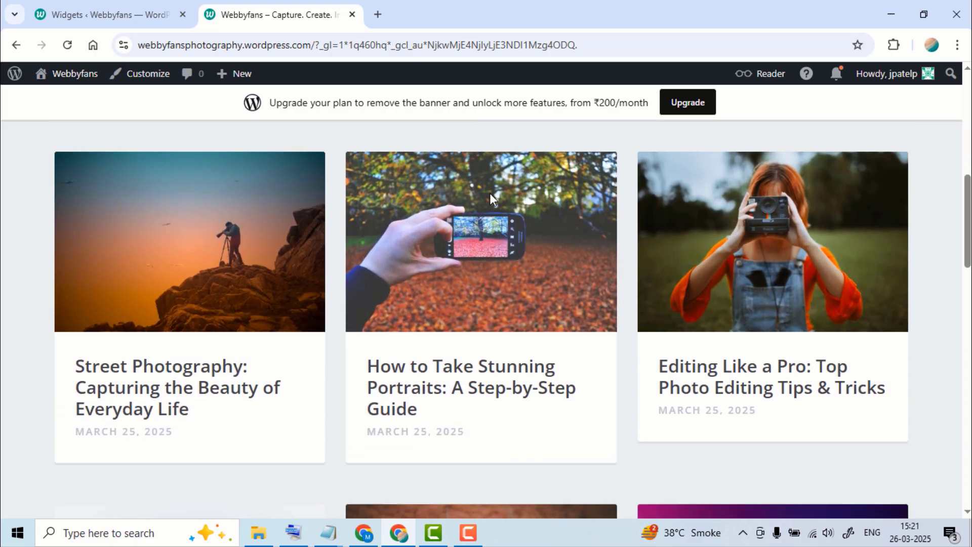
scroll(490, 195, "down", 2)
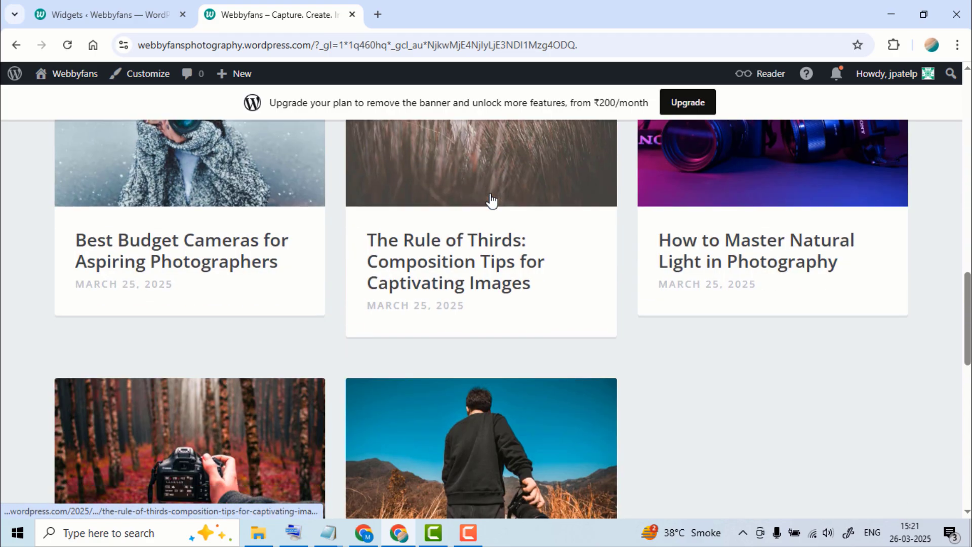